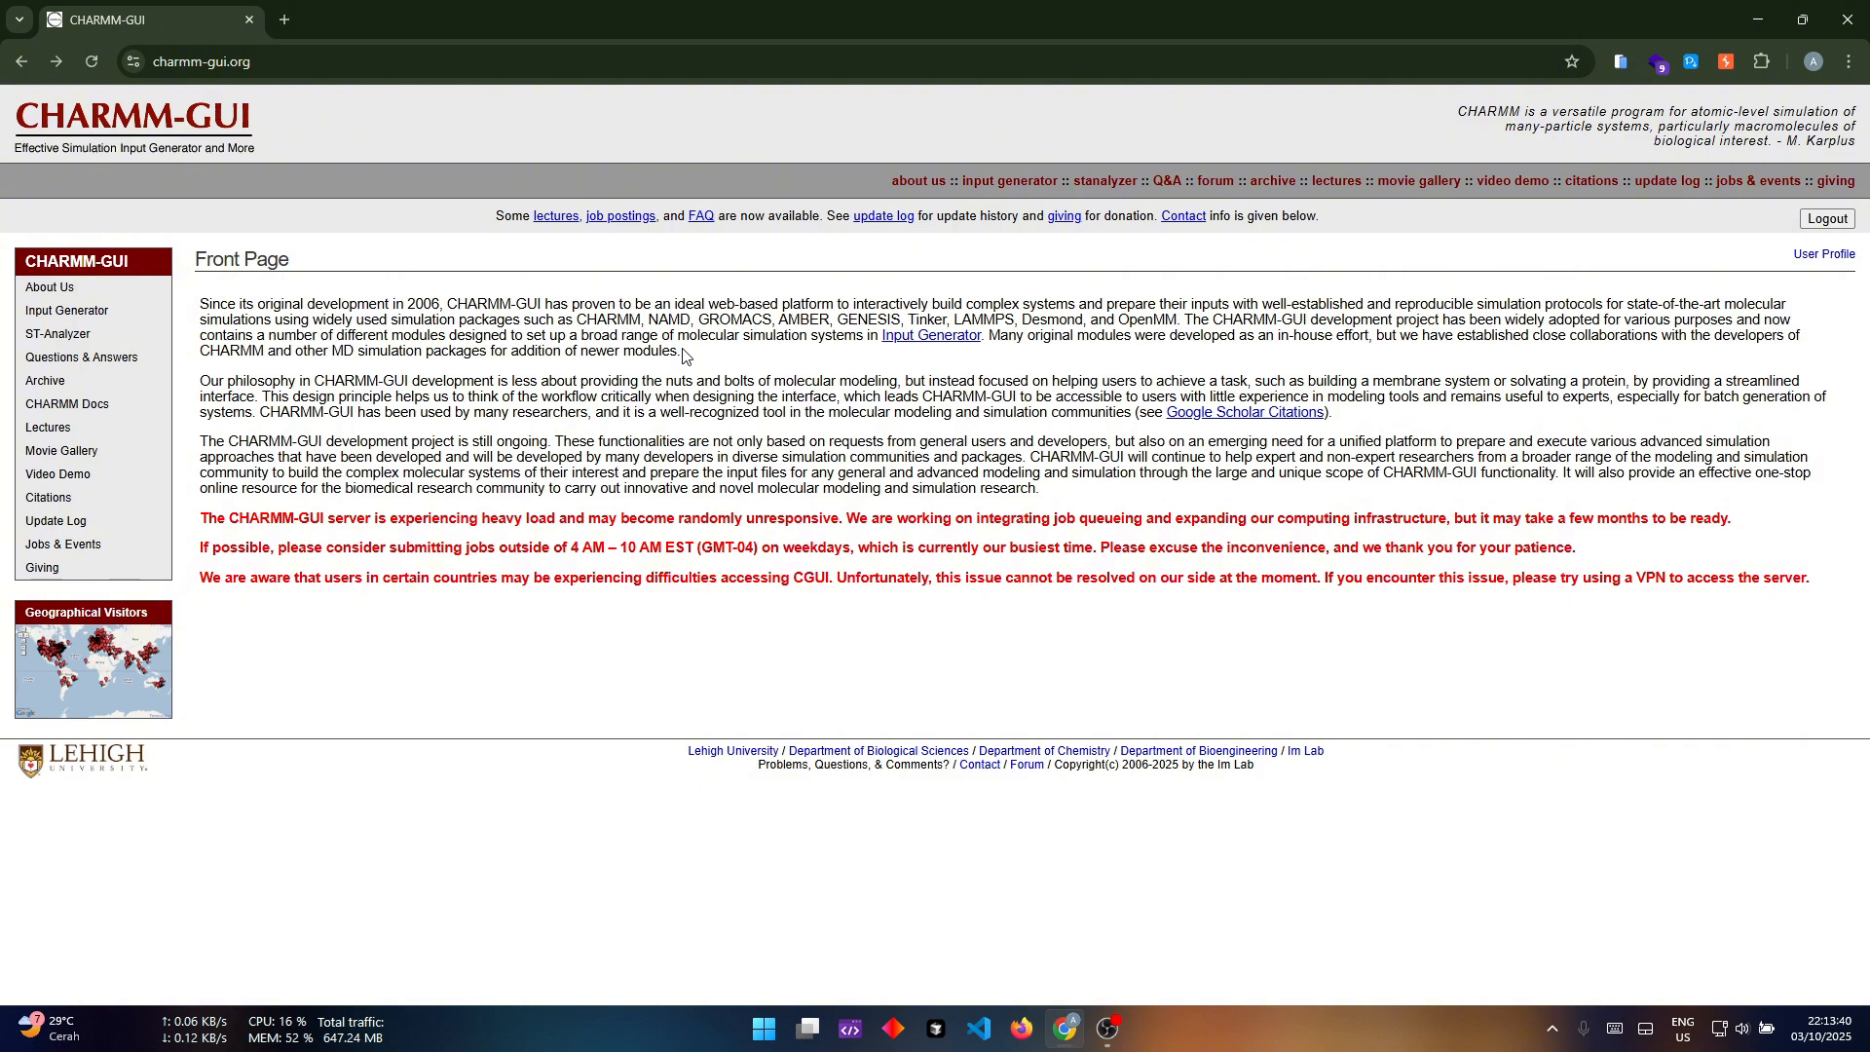
Step: Open the Solution Builder module of the Input Generator
{"action": "left_click", "coordinate": [100, 314]}
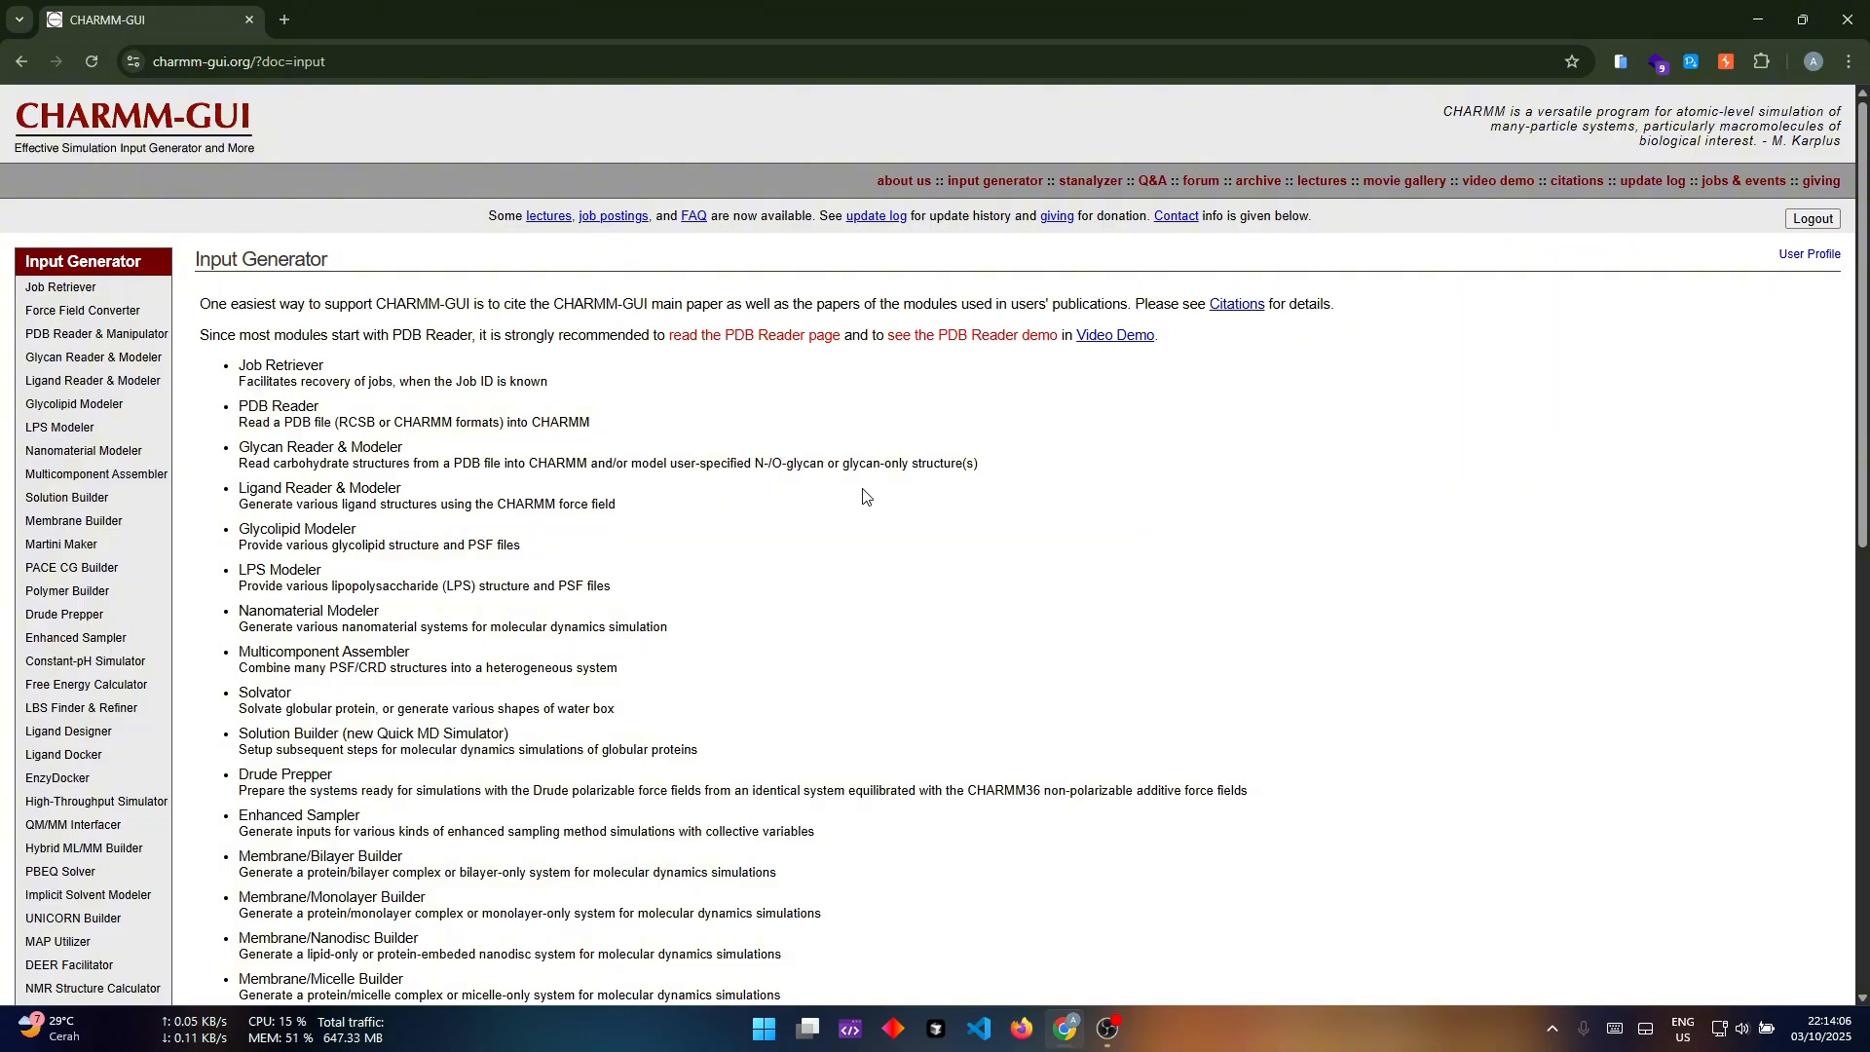
{"action": "mouse_move", "coordinate": [97, 523]}
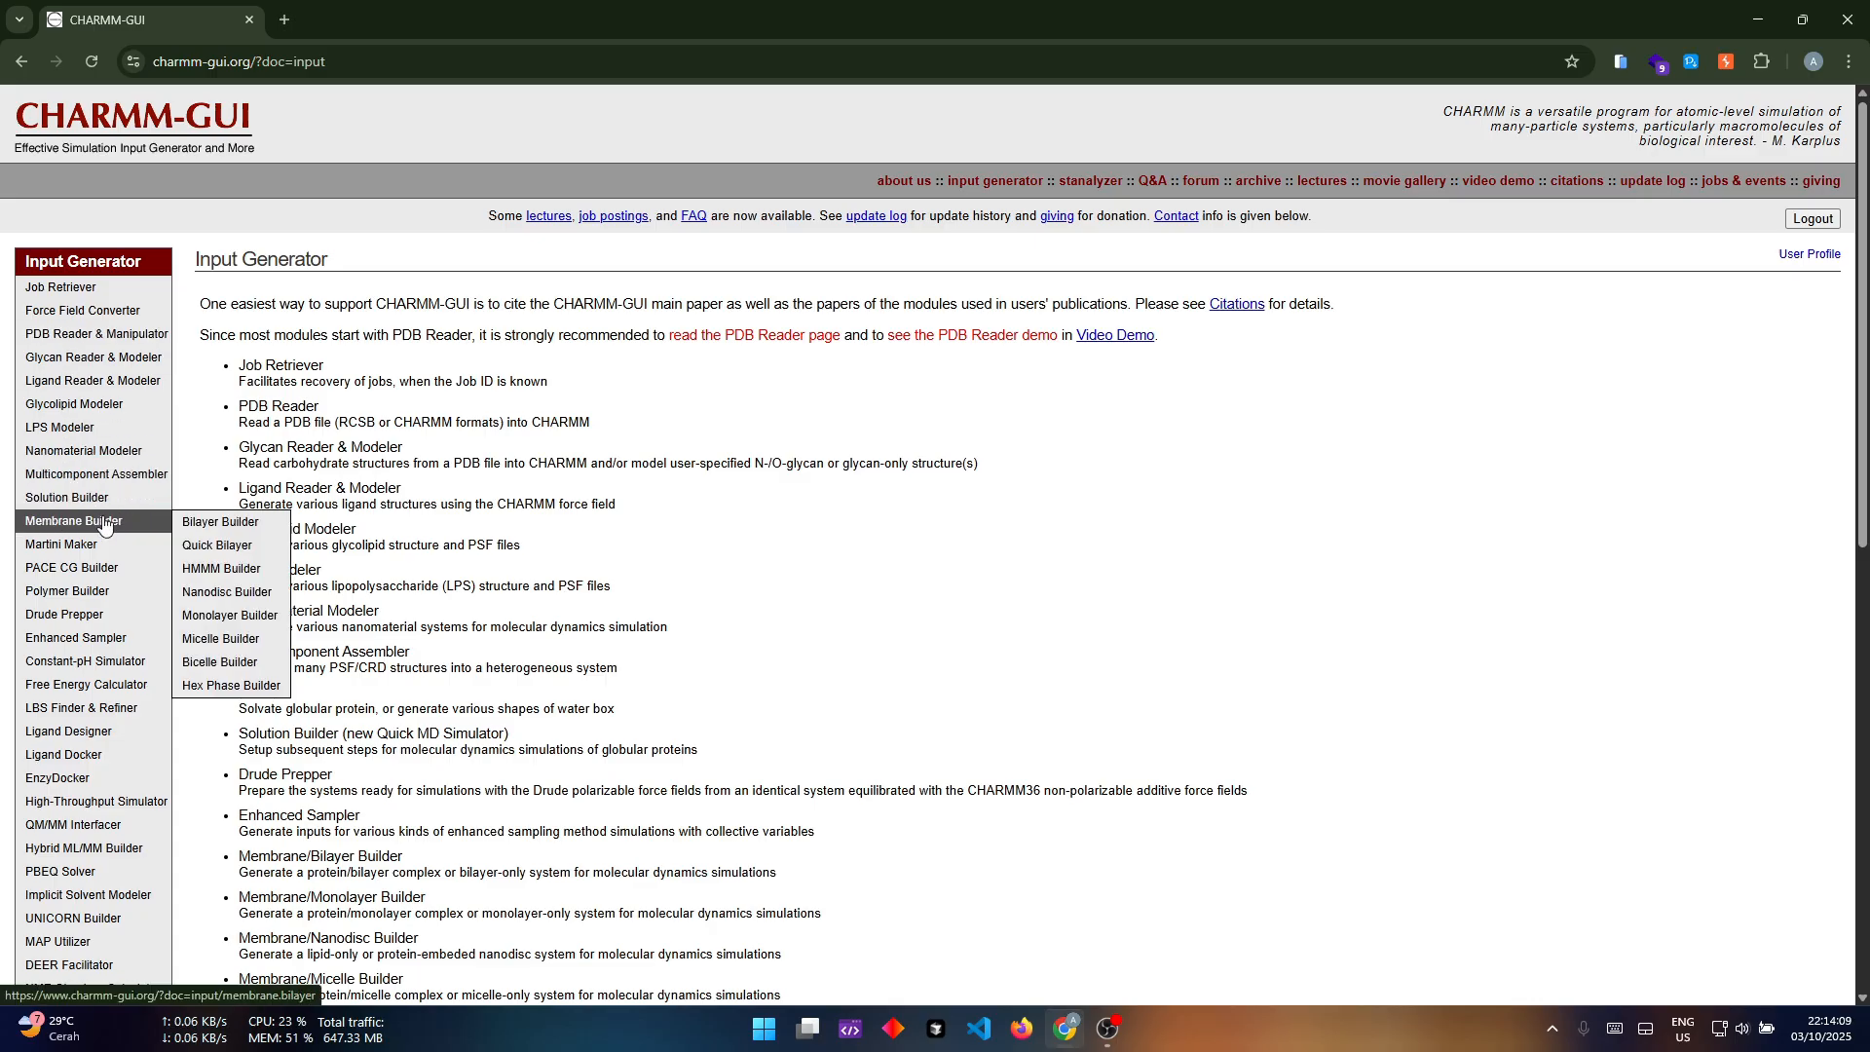
{"action": "left_click", "coordinate": [98, 502]}
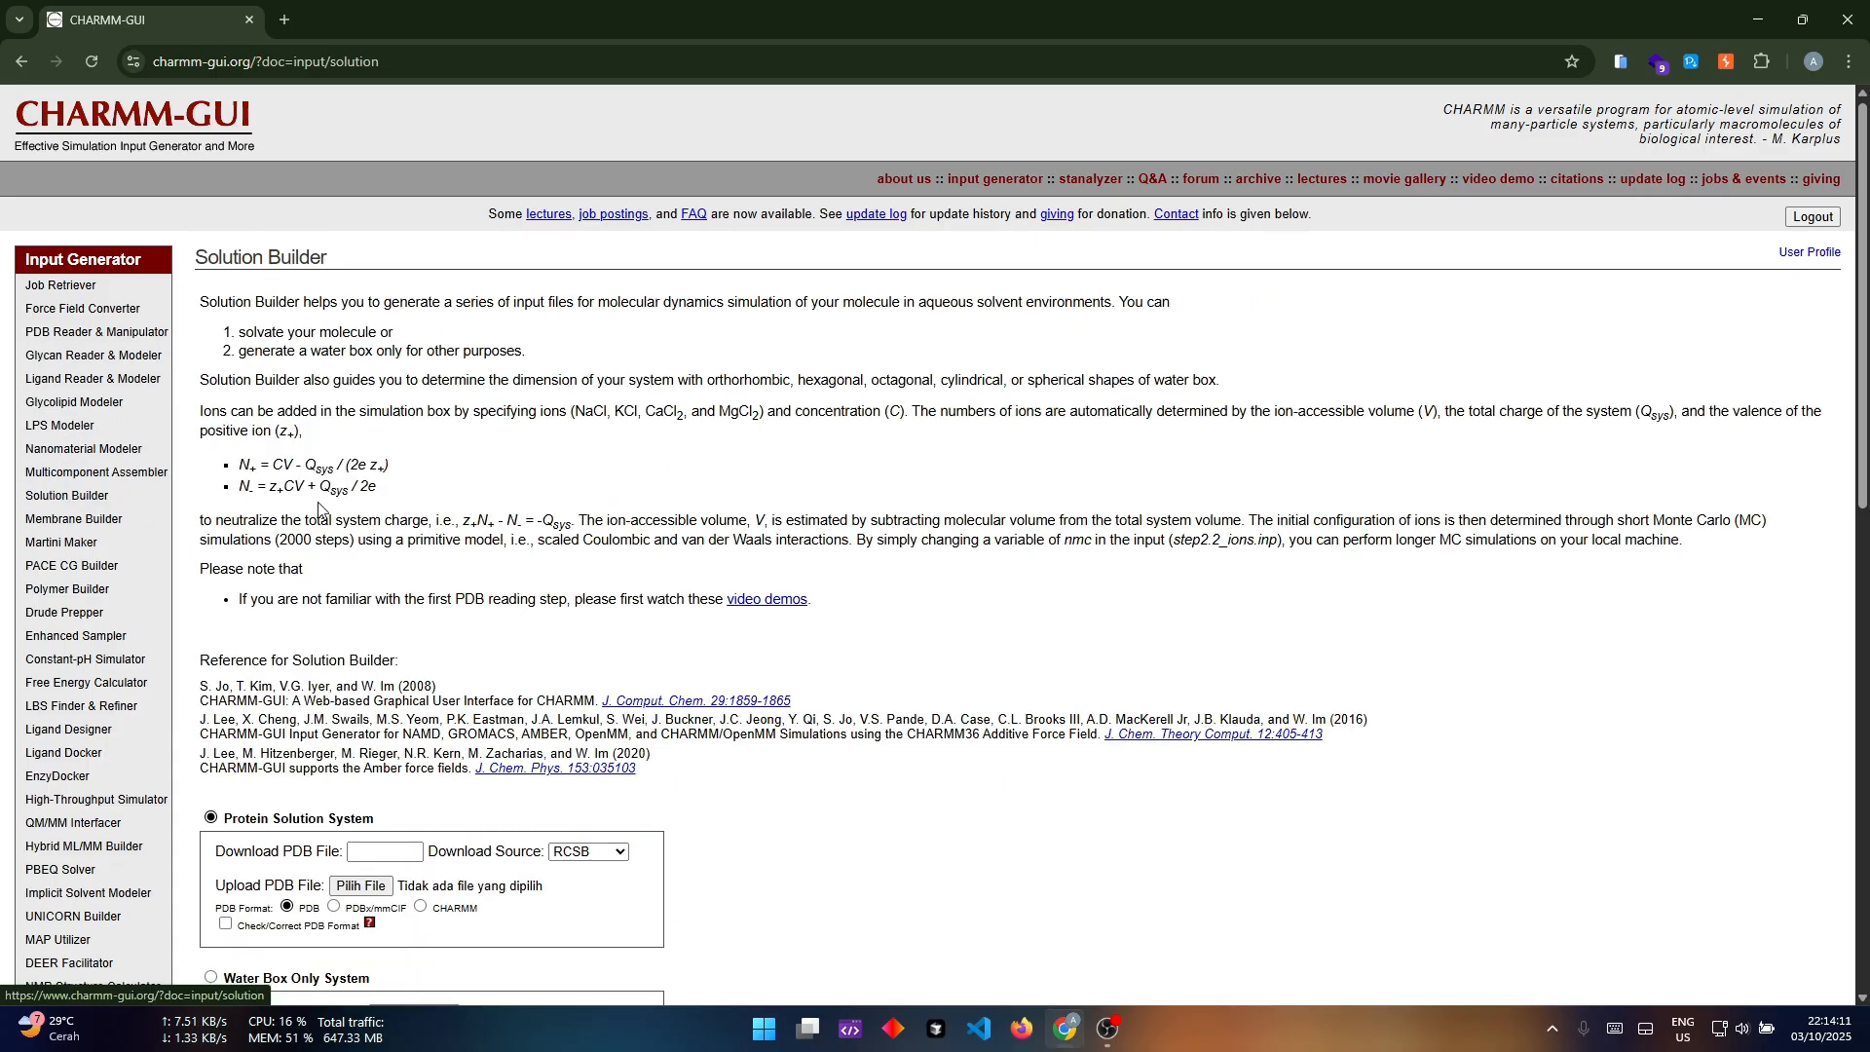
Step: Load PDB entry 3HTB from RCSB as a Protein Solution System and proceed to model and chain selection
{"action": "scroll", "coordinate": [687, 570], "scroll_direction": "down", "scroll_amount": 5}
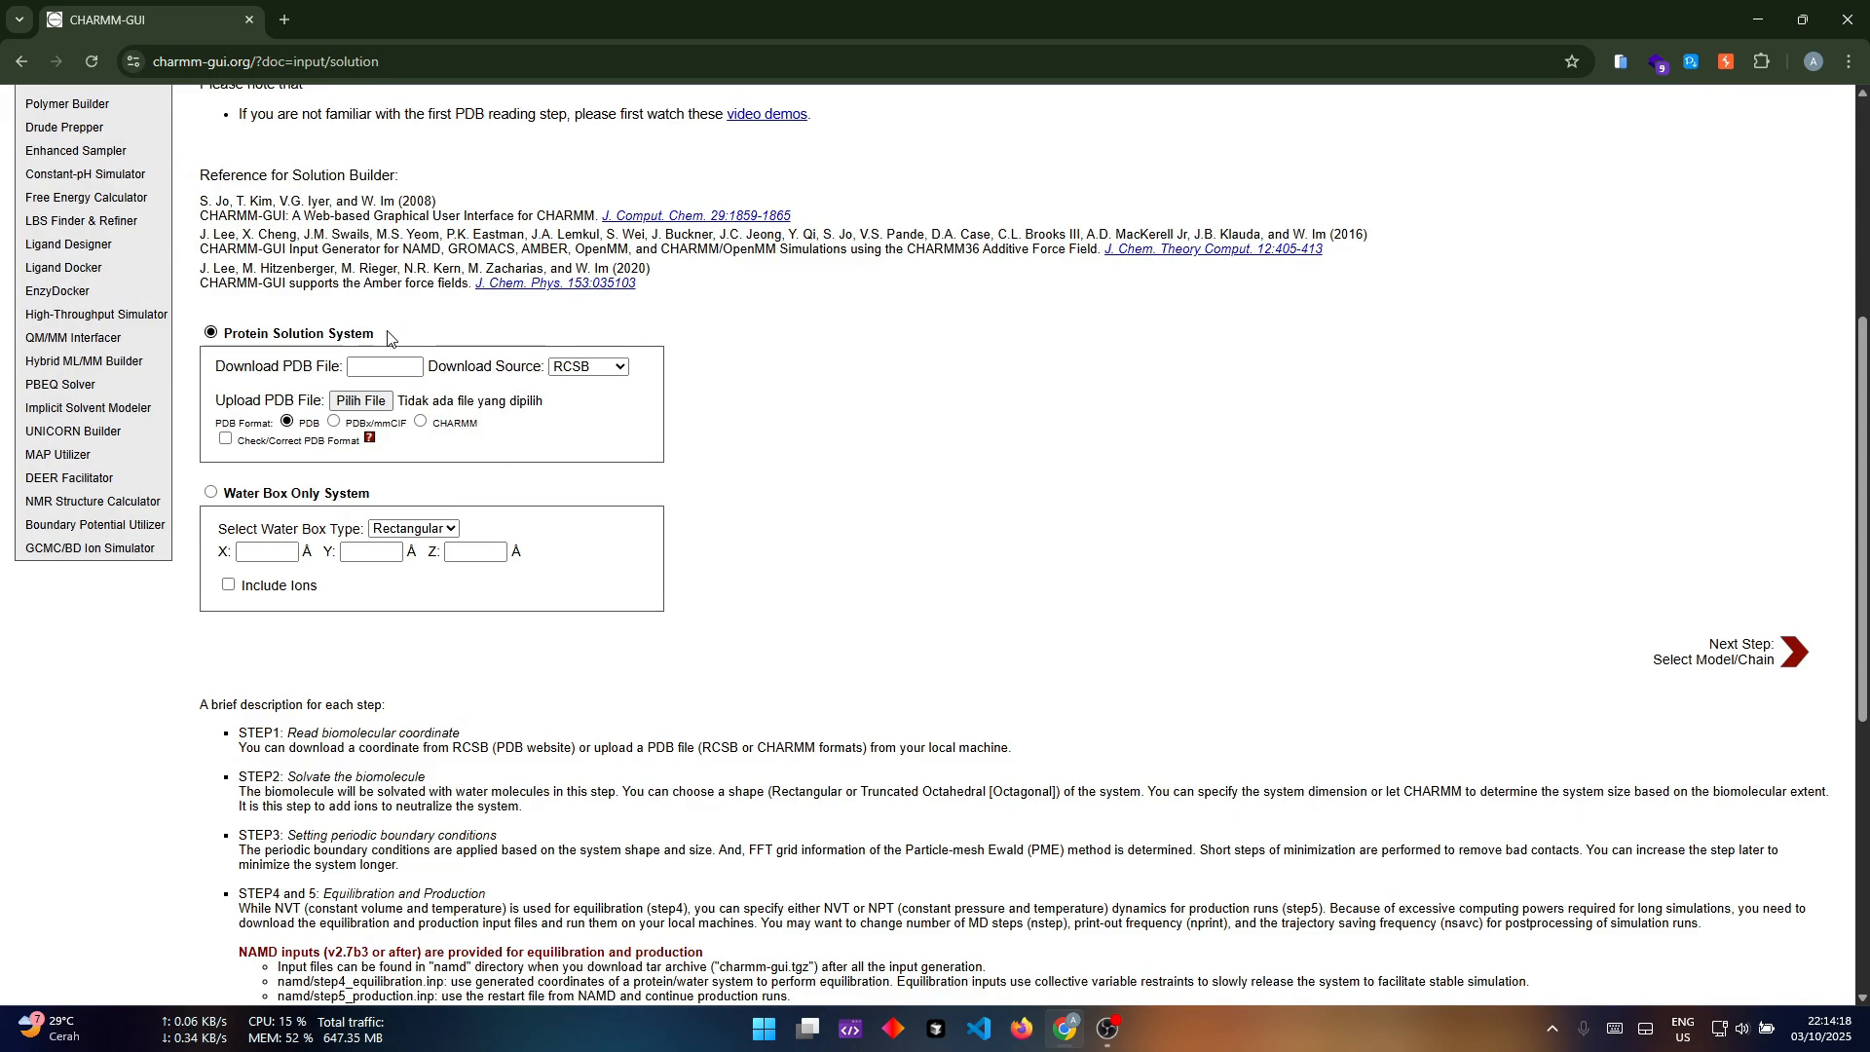
{"action": "left_click_drag", "start_coordinate": [387, 337], "coordinate": [224, 332]}
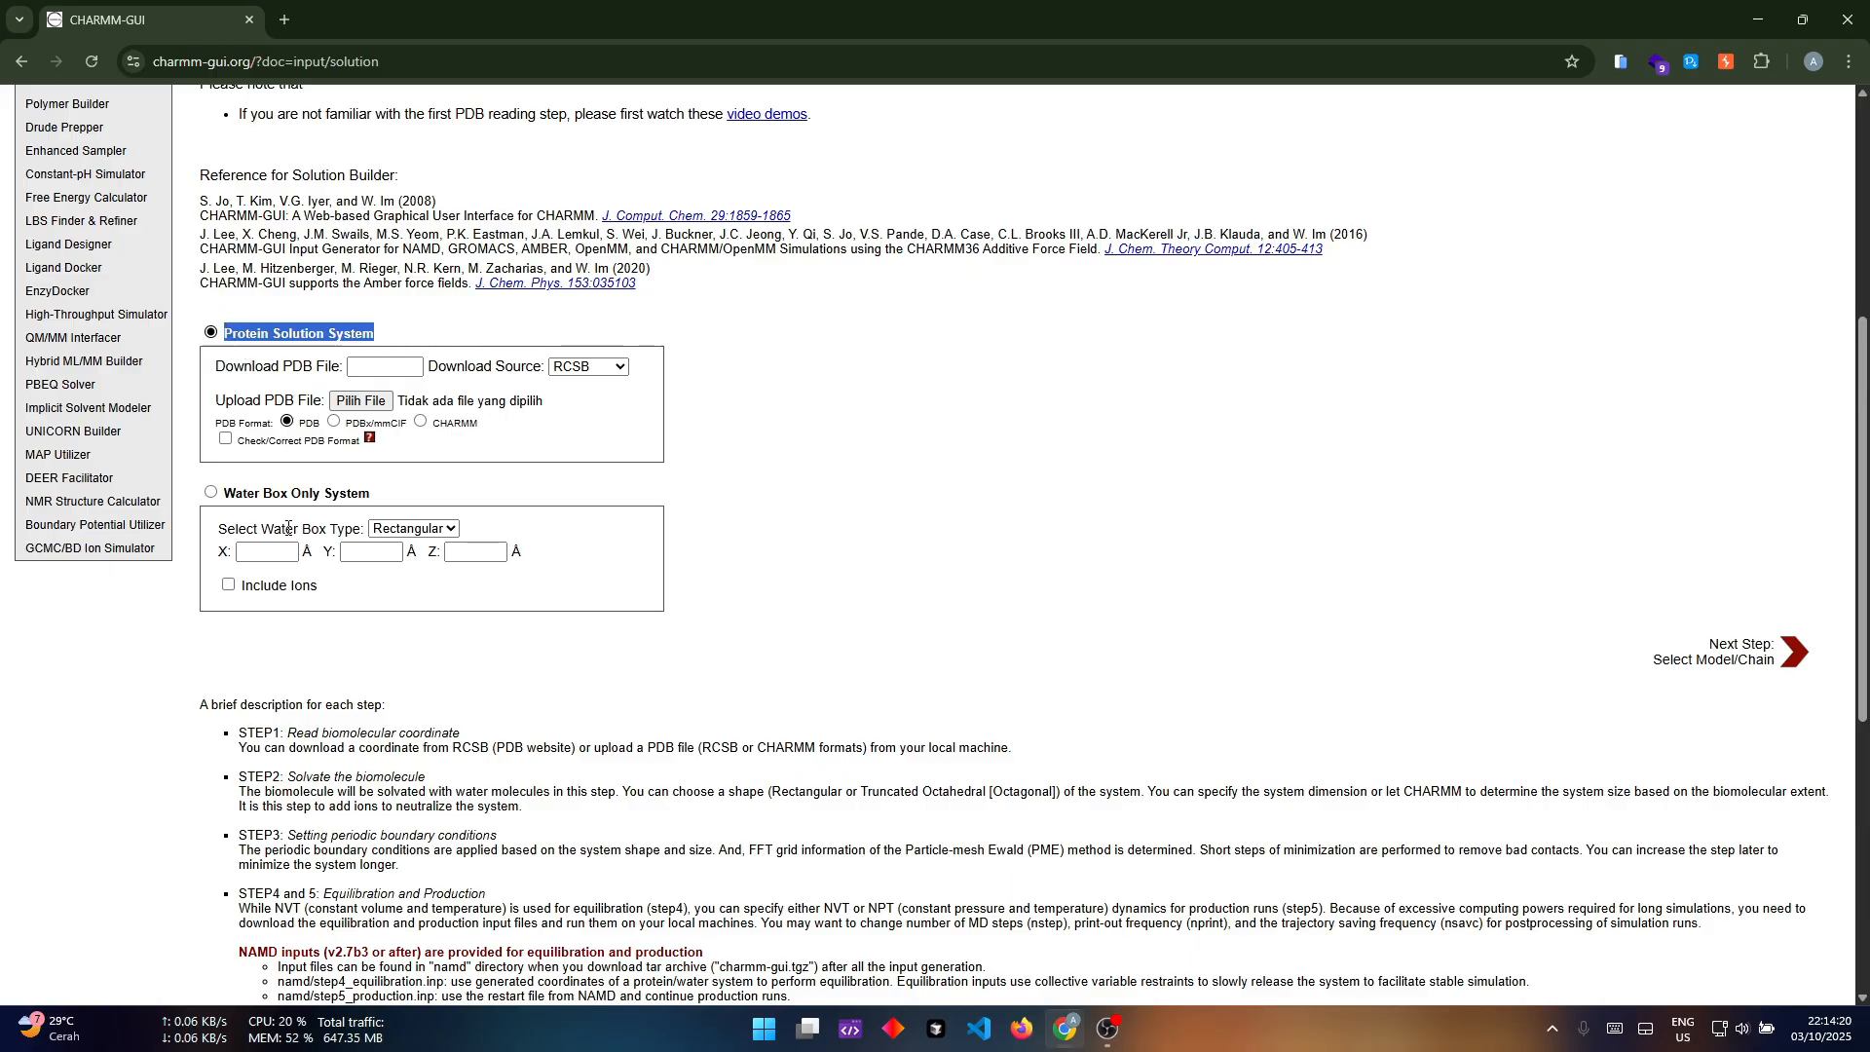
{"action": "left_click_drag", "start_coordinate": [234, 473], "coordinate": [335, 517]}
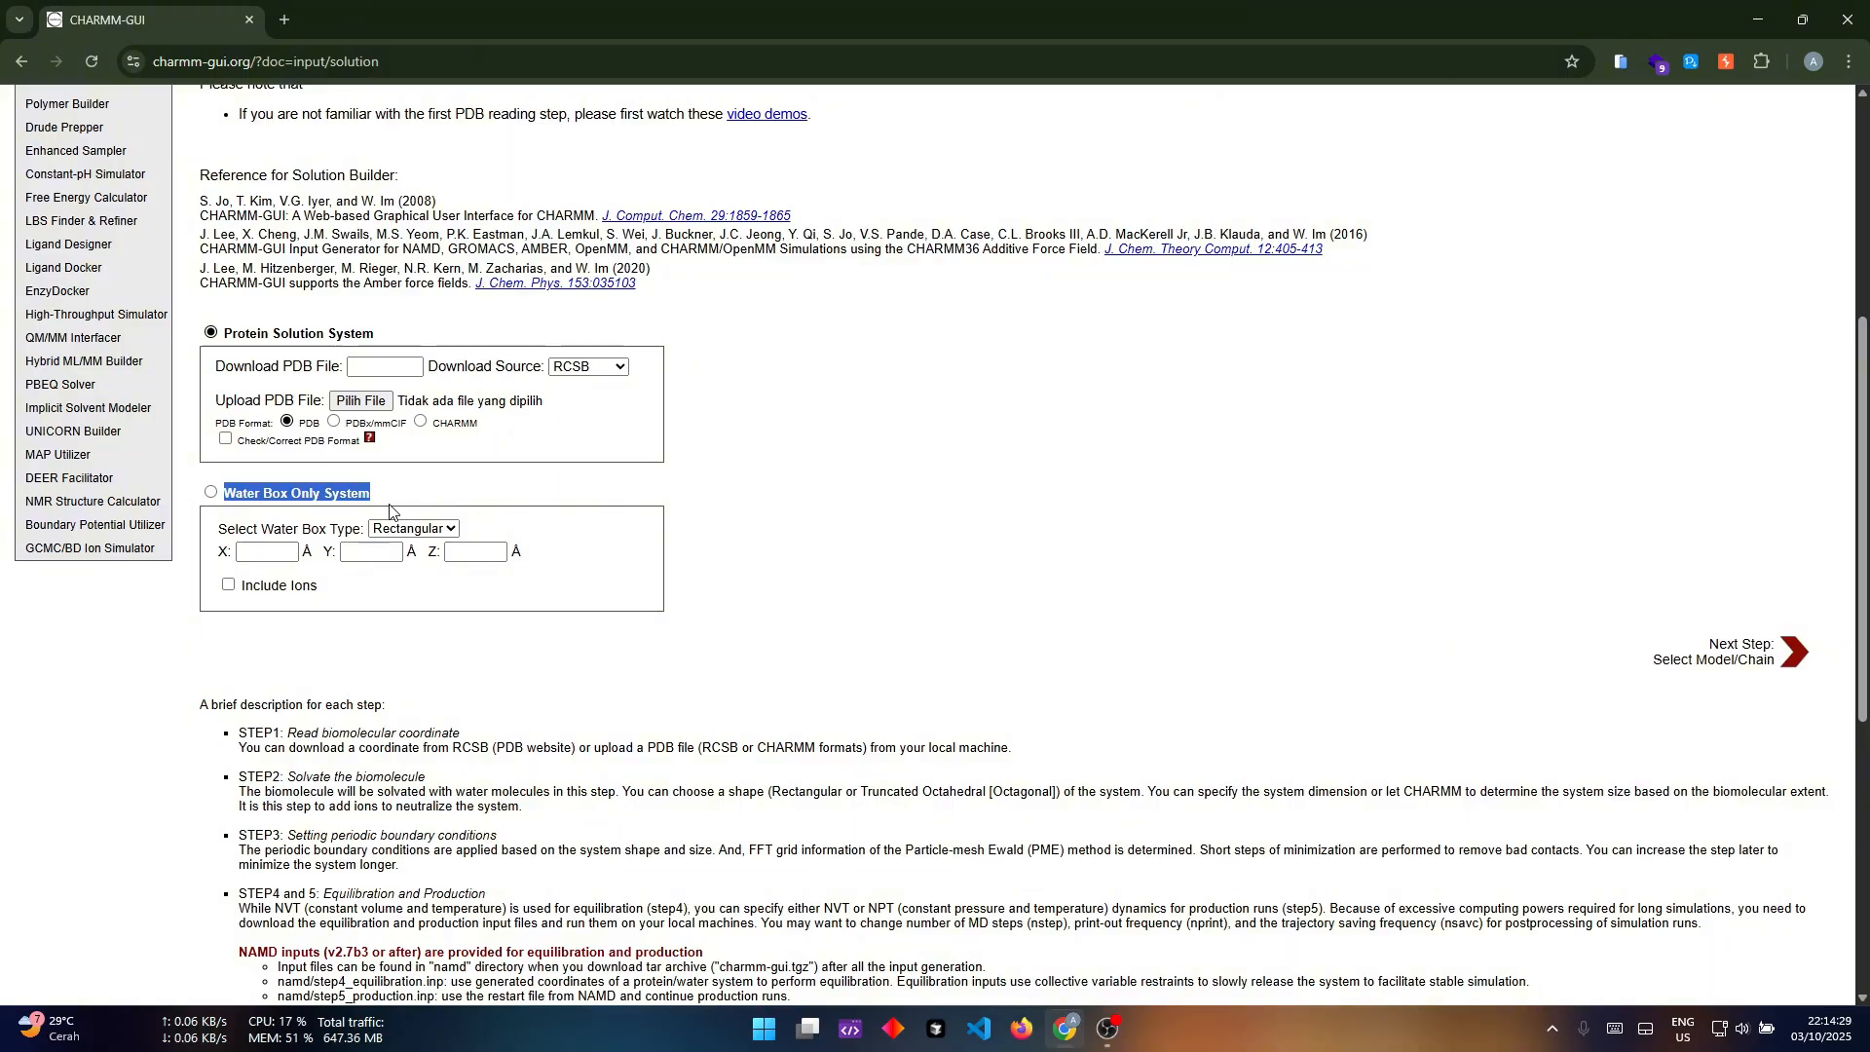
{"action": "left_click", "coordinate": [281, 332]}
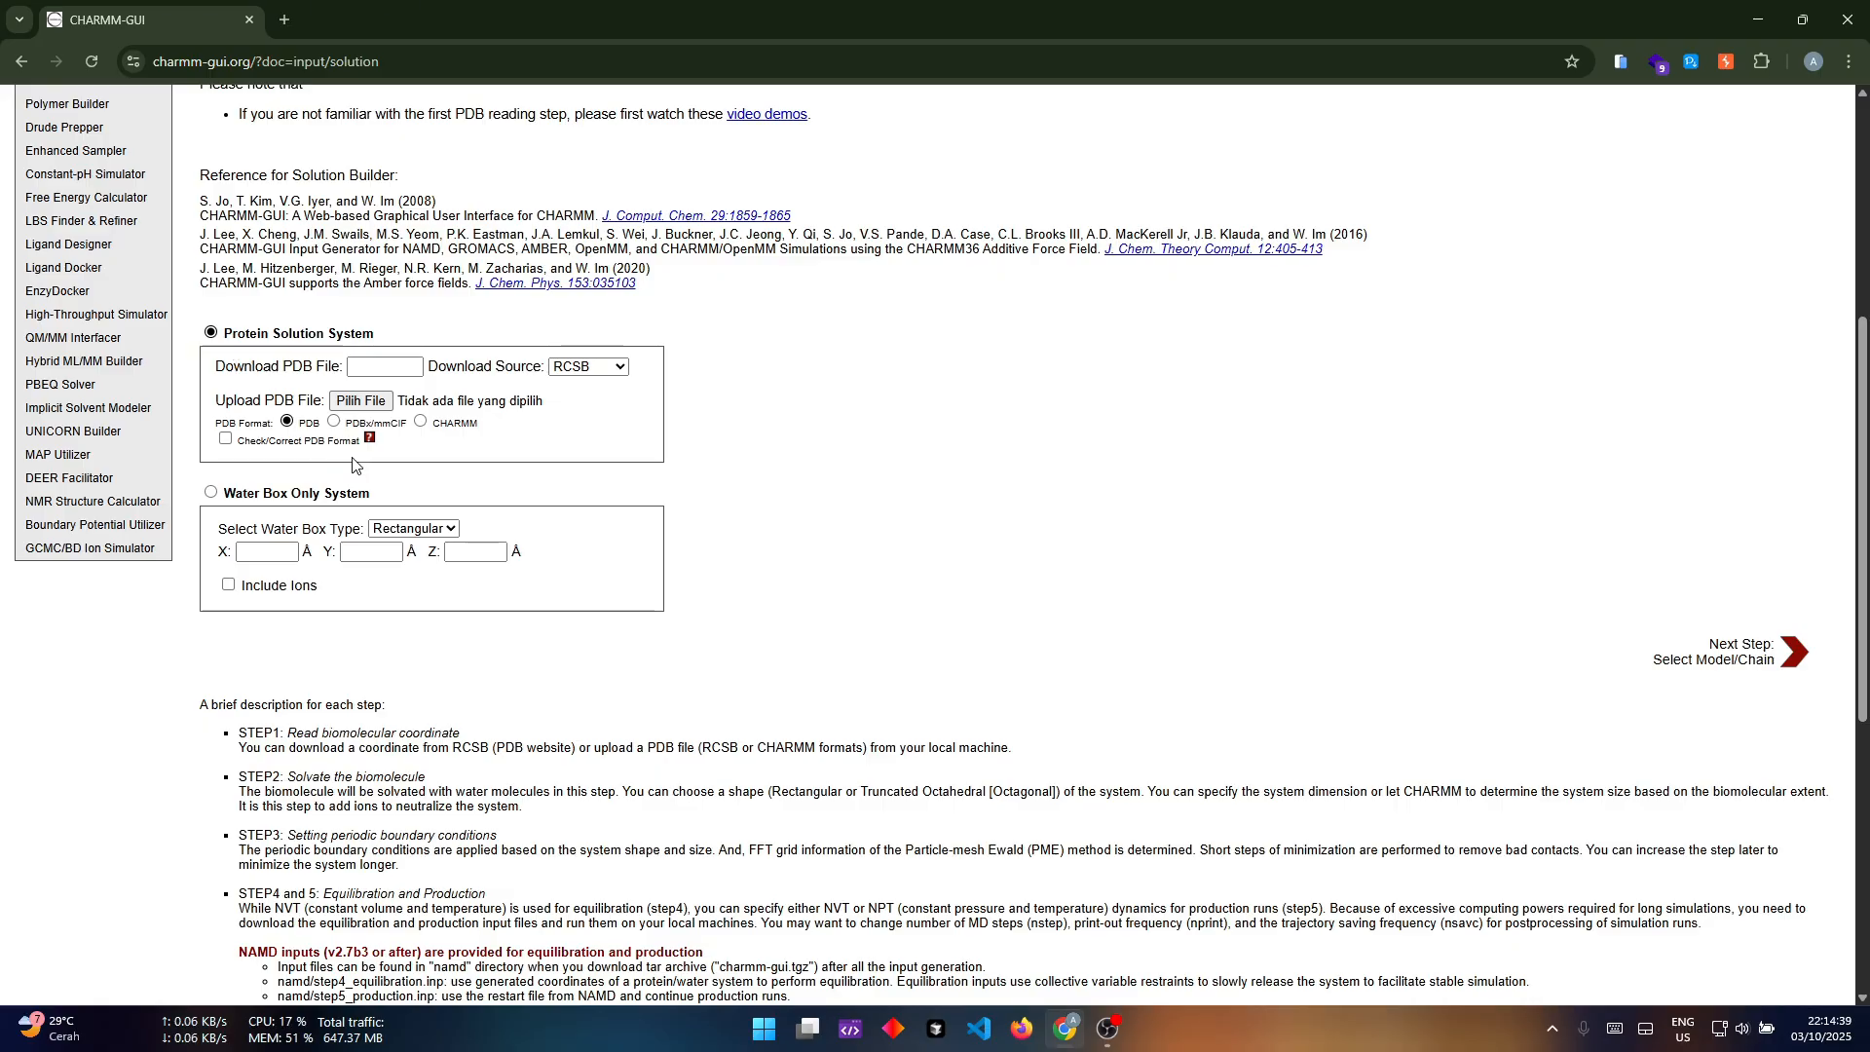
{"action": "left_click", "coordinate": [393, 365]}
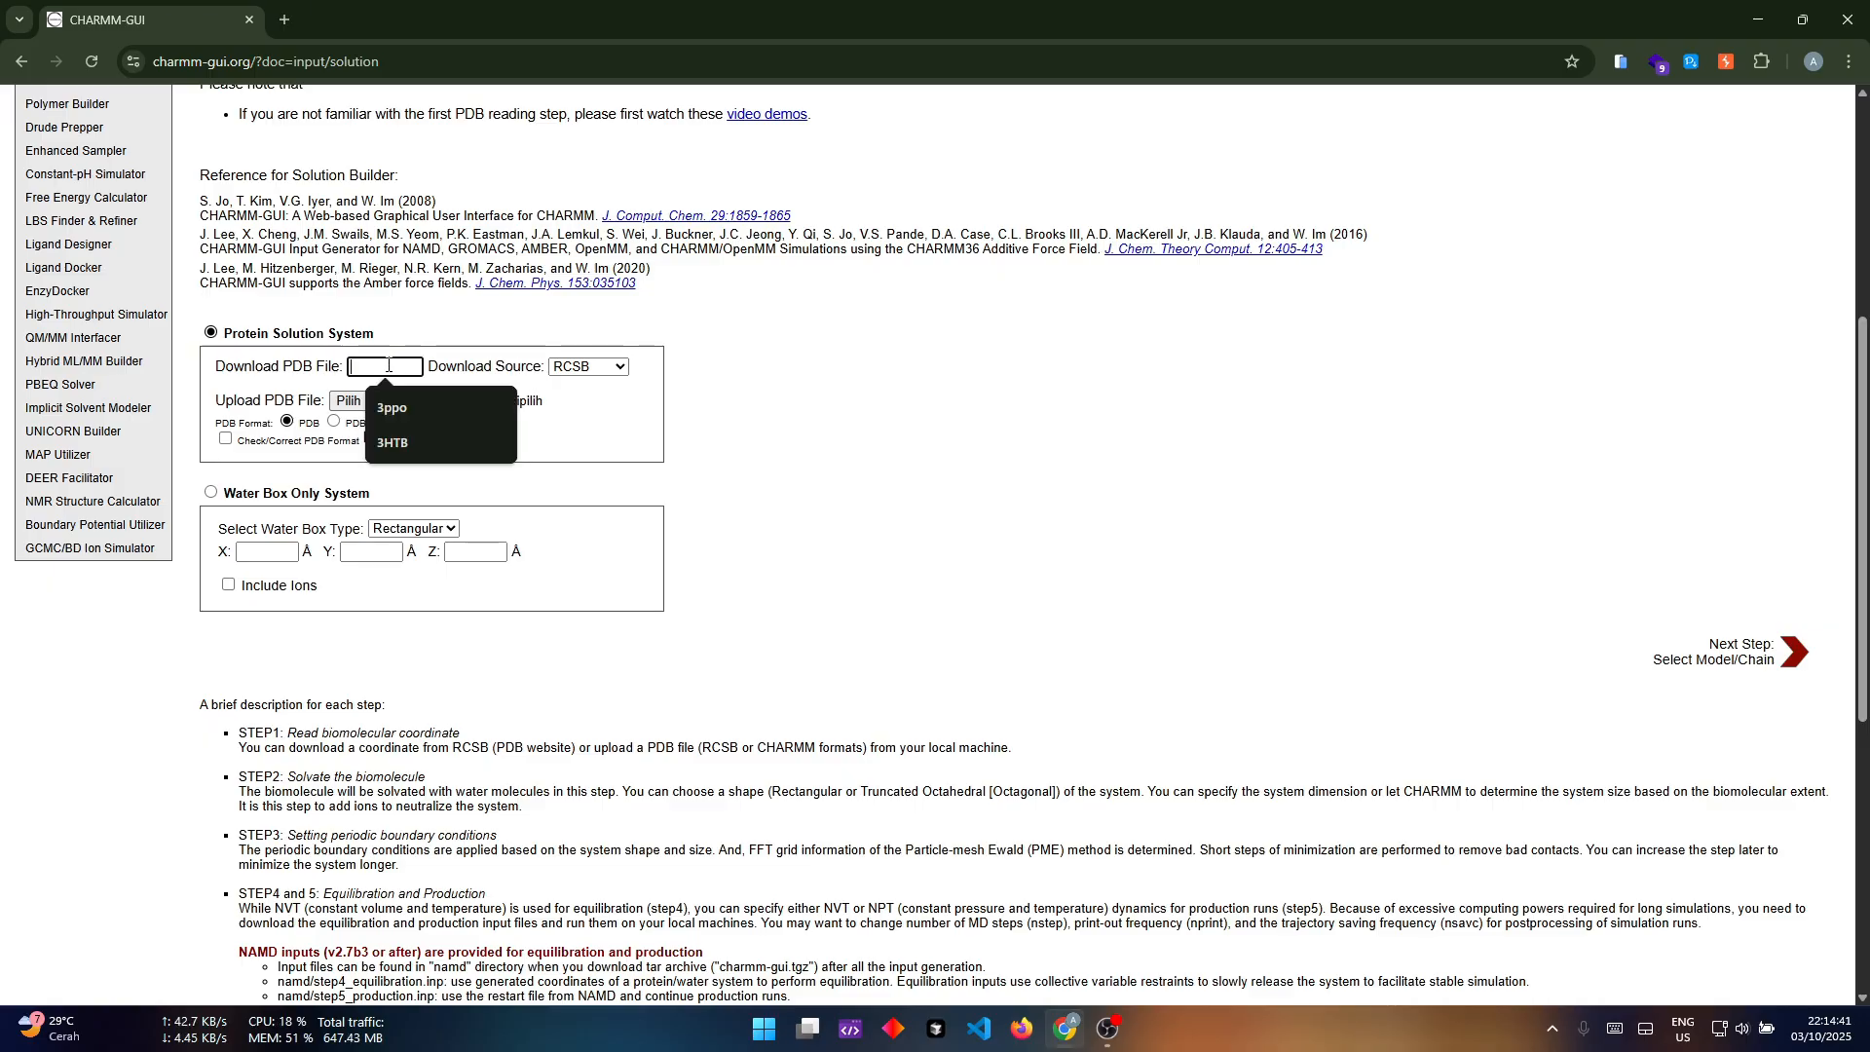
{"action": "left_click", "coordinate": [842, 208]}
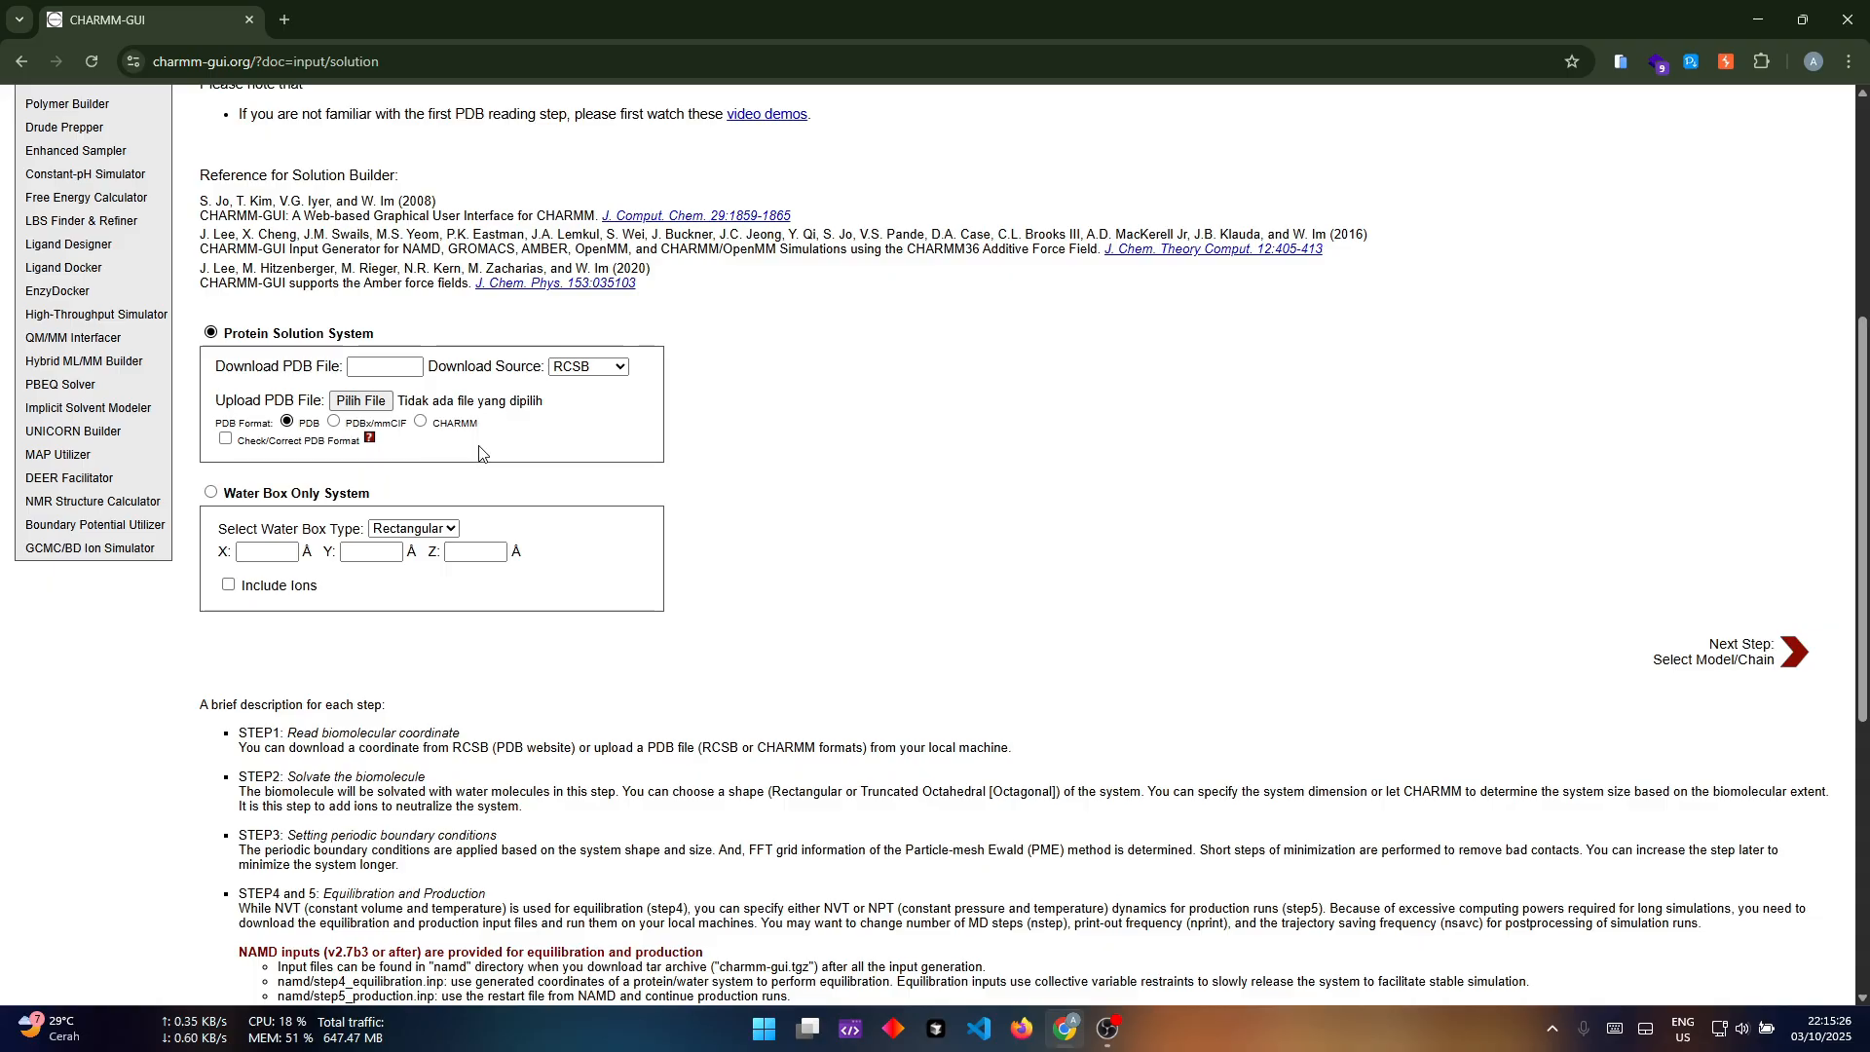
{"action": "left_click", "coordinate": [396, 366]}
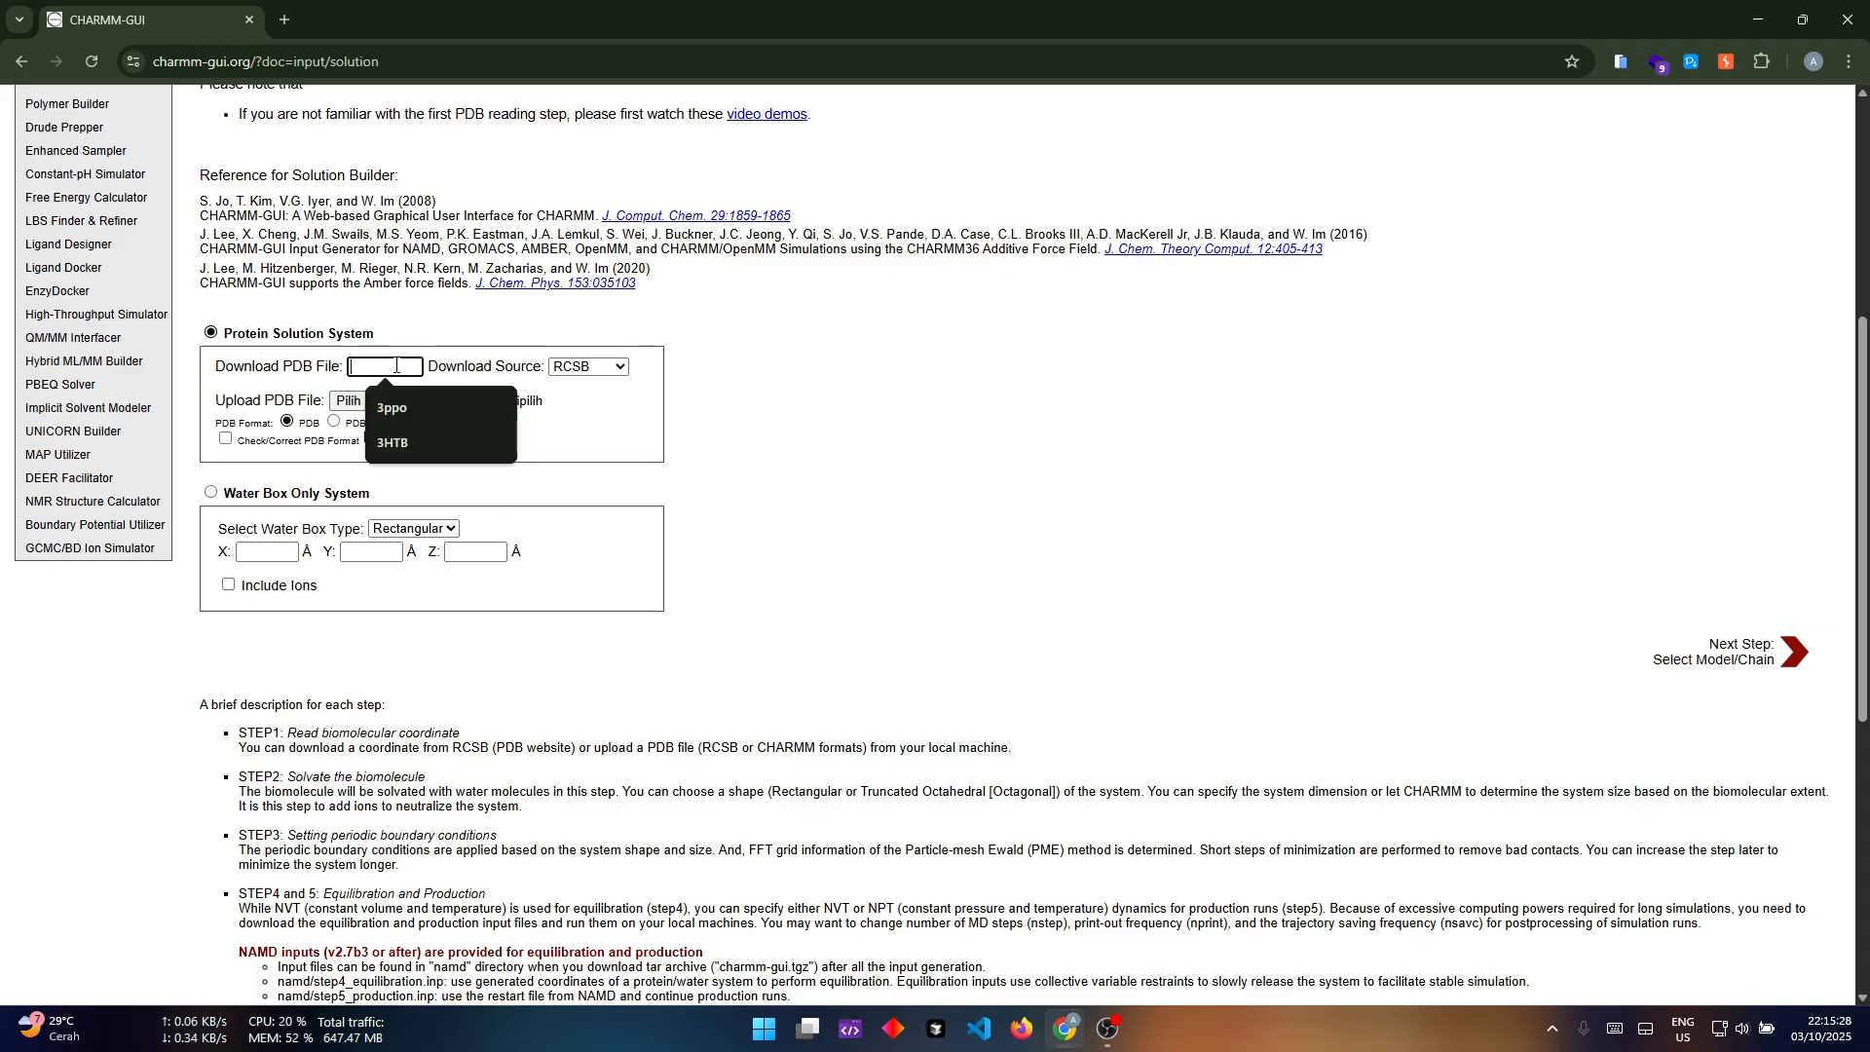
{"action": "left_click", "coordinate": [424, 441]}
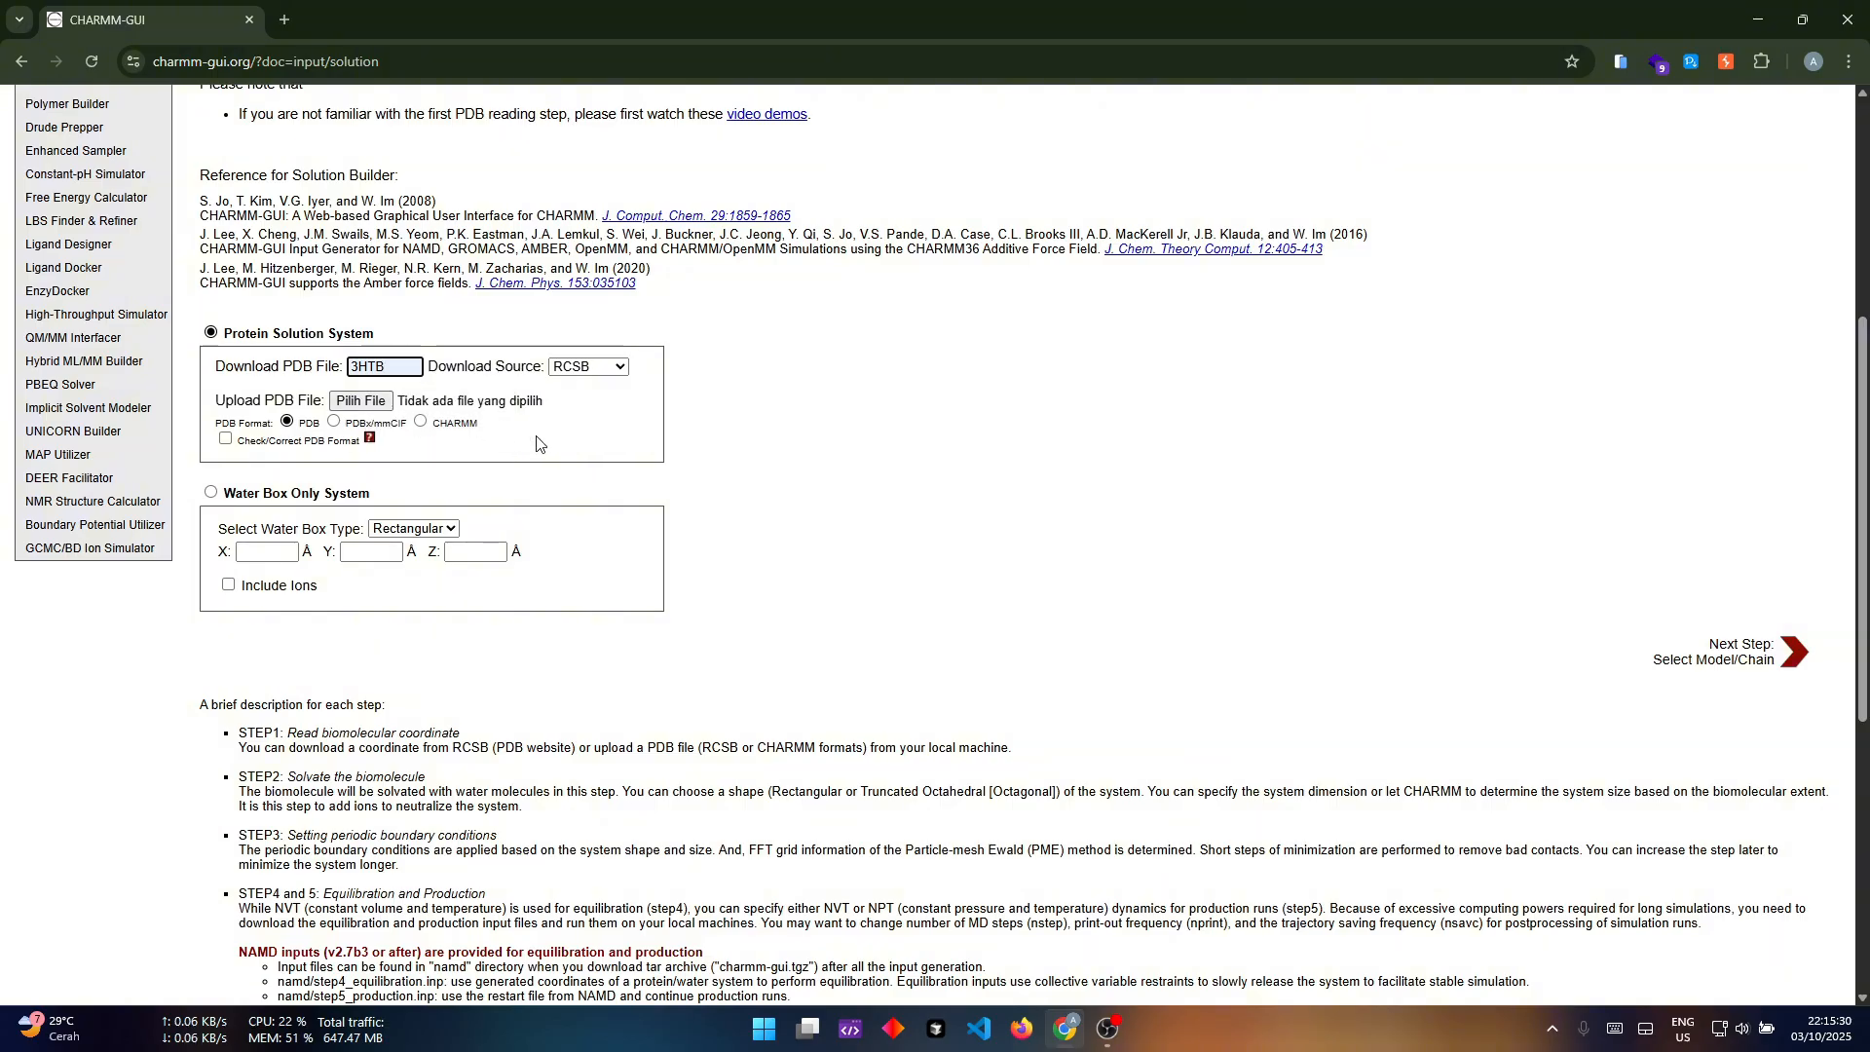
{"action": "left_click", "coordinate": [1013, 466]}
{"action": "scroll", "coordinate": [1491, 591], "scroll_direction": "up", "scroll_amount": 2}
{"action": "left_click", "coordinate": [1743, 855]}
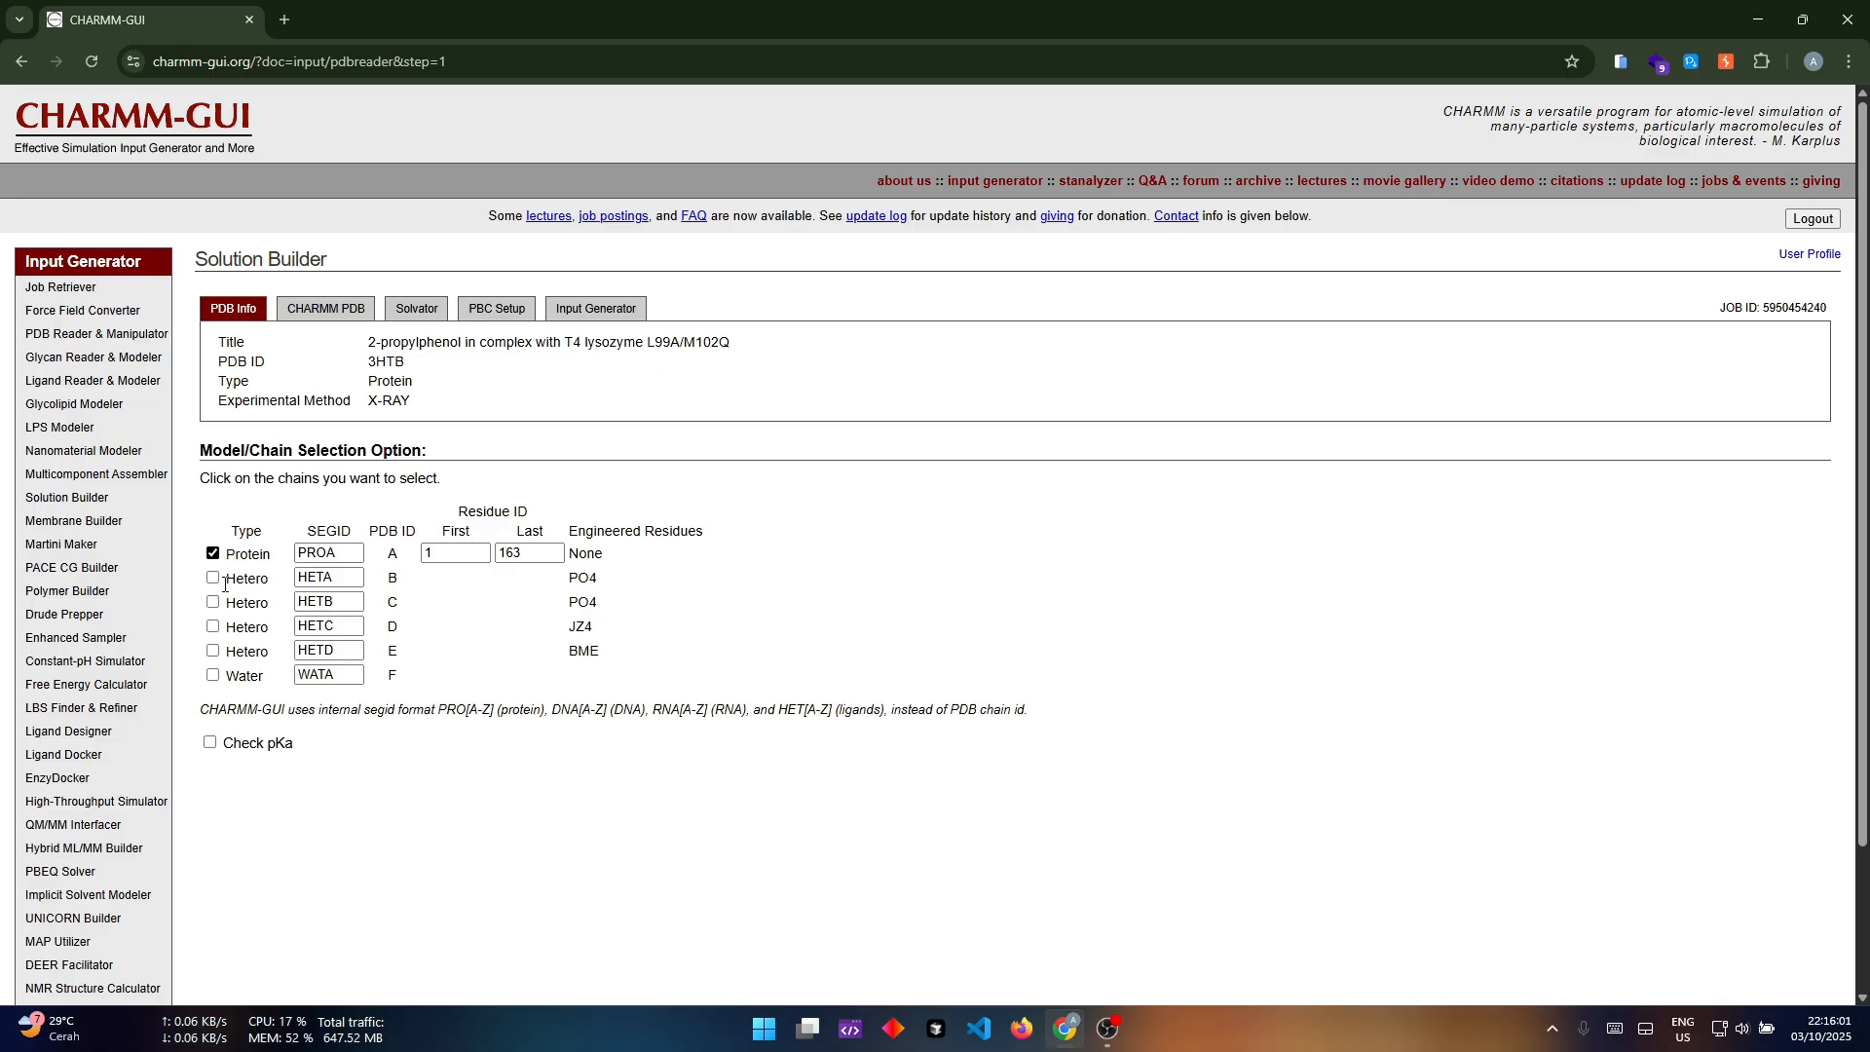
Step: Include the HETA hetero chain (PO4) along with the PROA protein chain and continue to the PDB manipulation options
{"action": "left_click_drag", "start_coordinate": [225, 579], "coordinate": [263, 579]}
{"action": "left_click_drag", "start_coordinate": [227, 651], "coordinate": [248, 650]}
{"action": "left_click", "coordinate": [250, 673]}
{"action": "left_click", "coordinate": [243, 584]}
{"action": "scroll", "coordinate": [1003, 760], "scroll_direction": "down", "scroll_amount": 2}
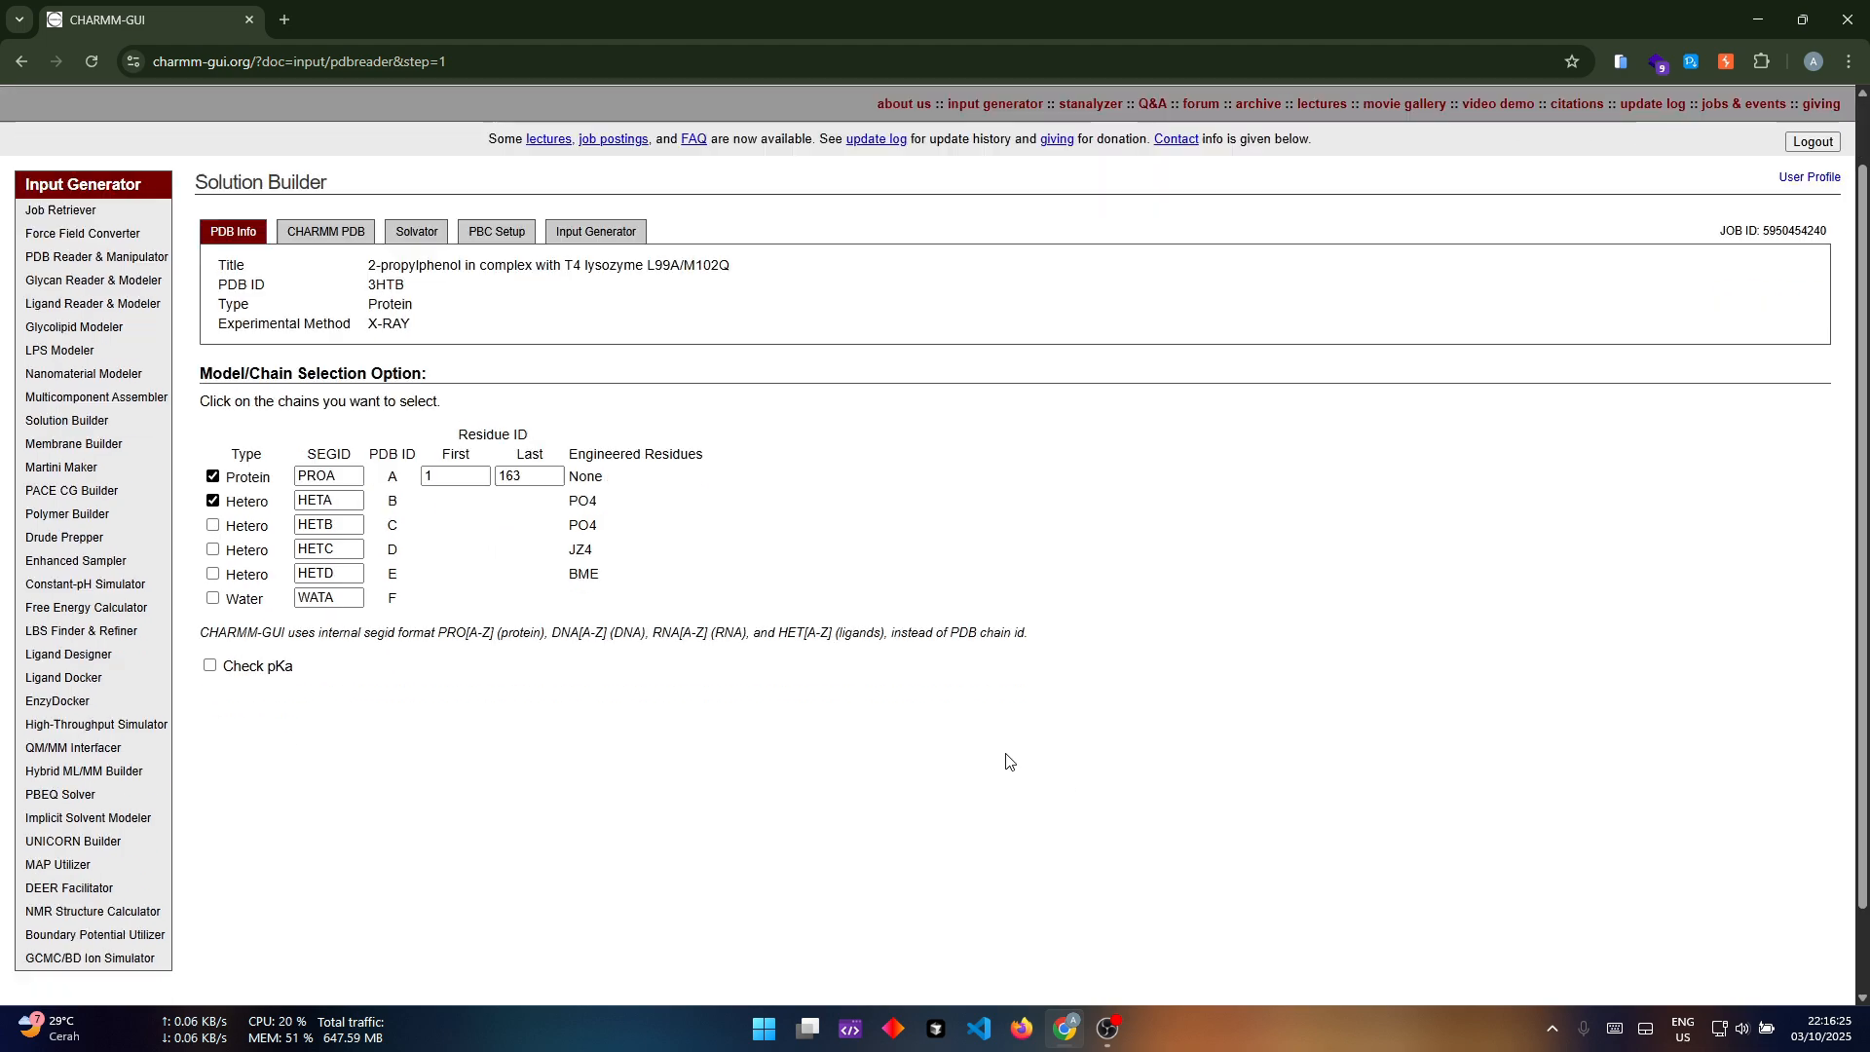
{"action": "left_click", "coordinate": [1775, 941]}
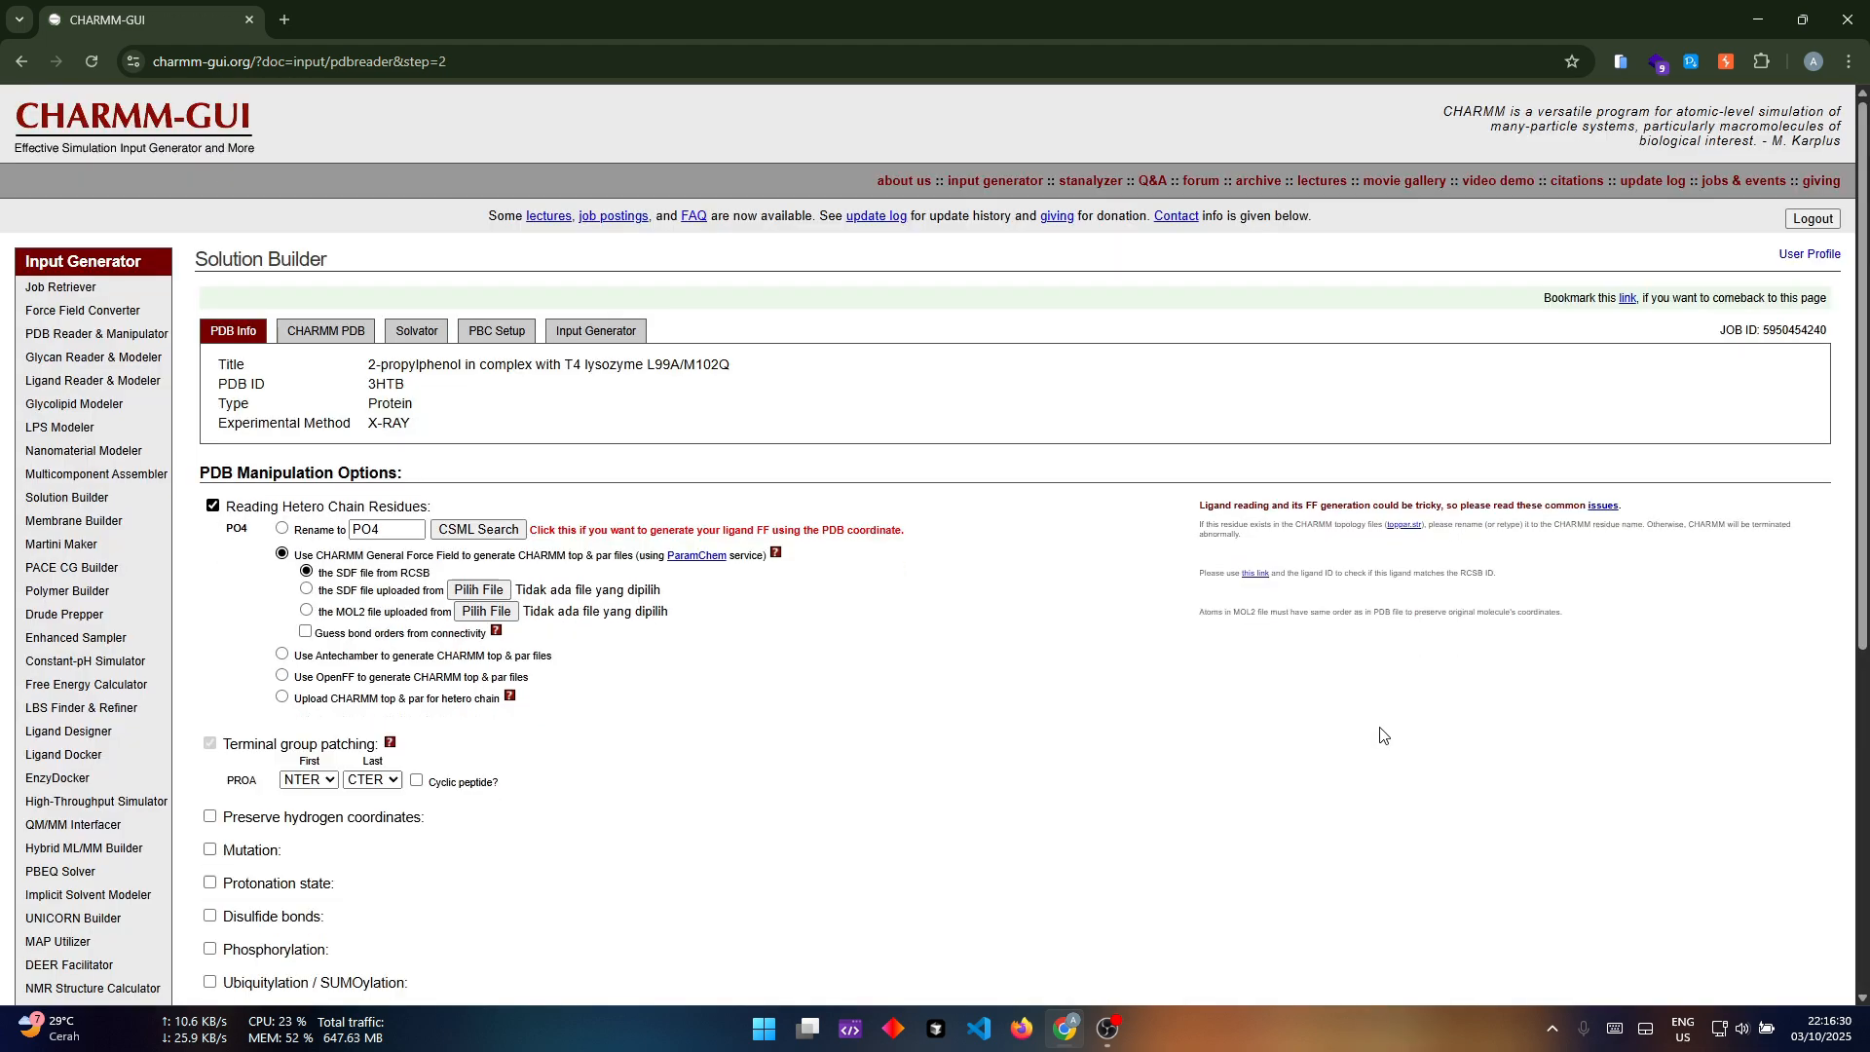
Step: Run a CSML search for the PO4 hetero residue and apply the PO4 match as its renamed residue
{"action": "scroll", "coordinate": [681, 610], "scroll_direction": "down", "scroll_amount": 3}
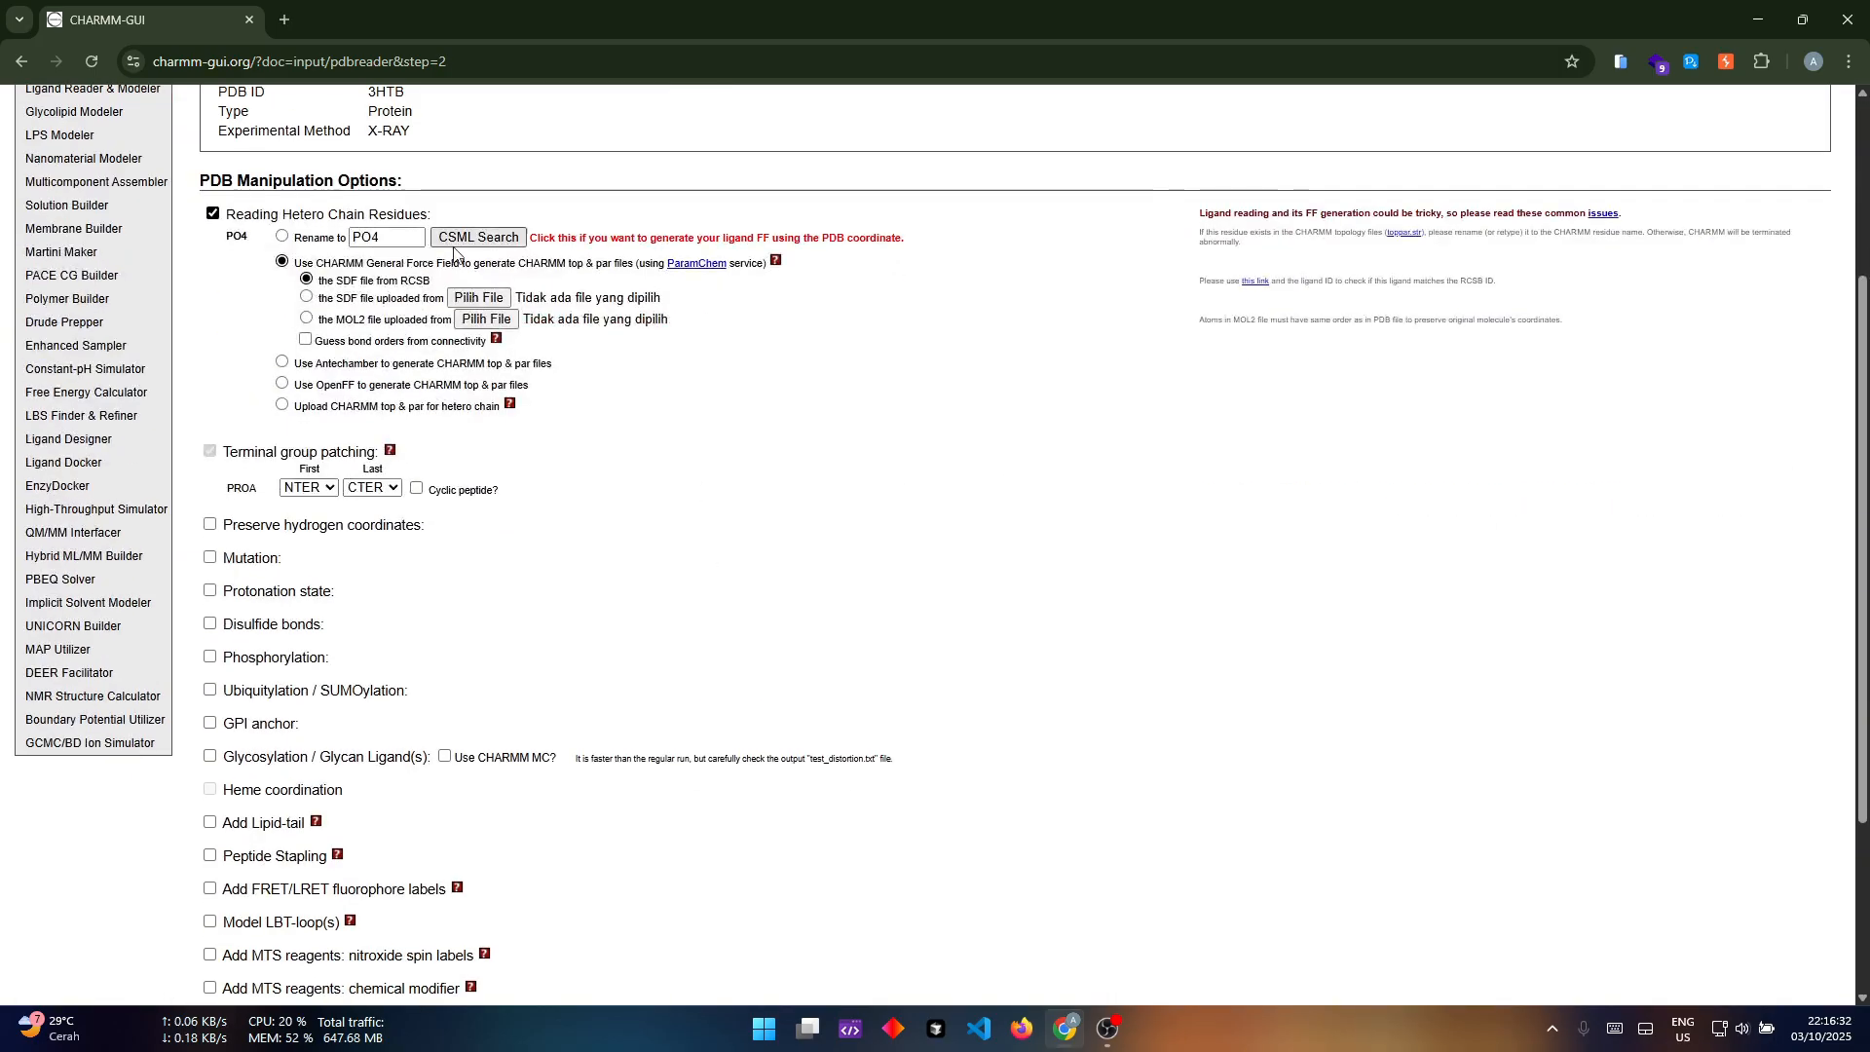
{"action": "scroll", "coordinate": [648, 312], "scroll_direction": "up", "scroll_amount": 1}
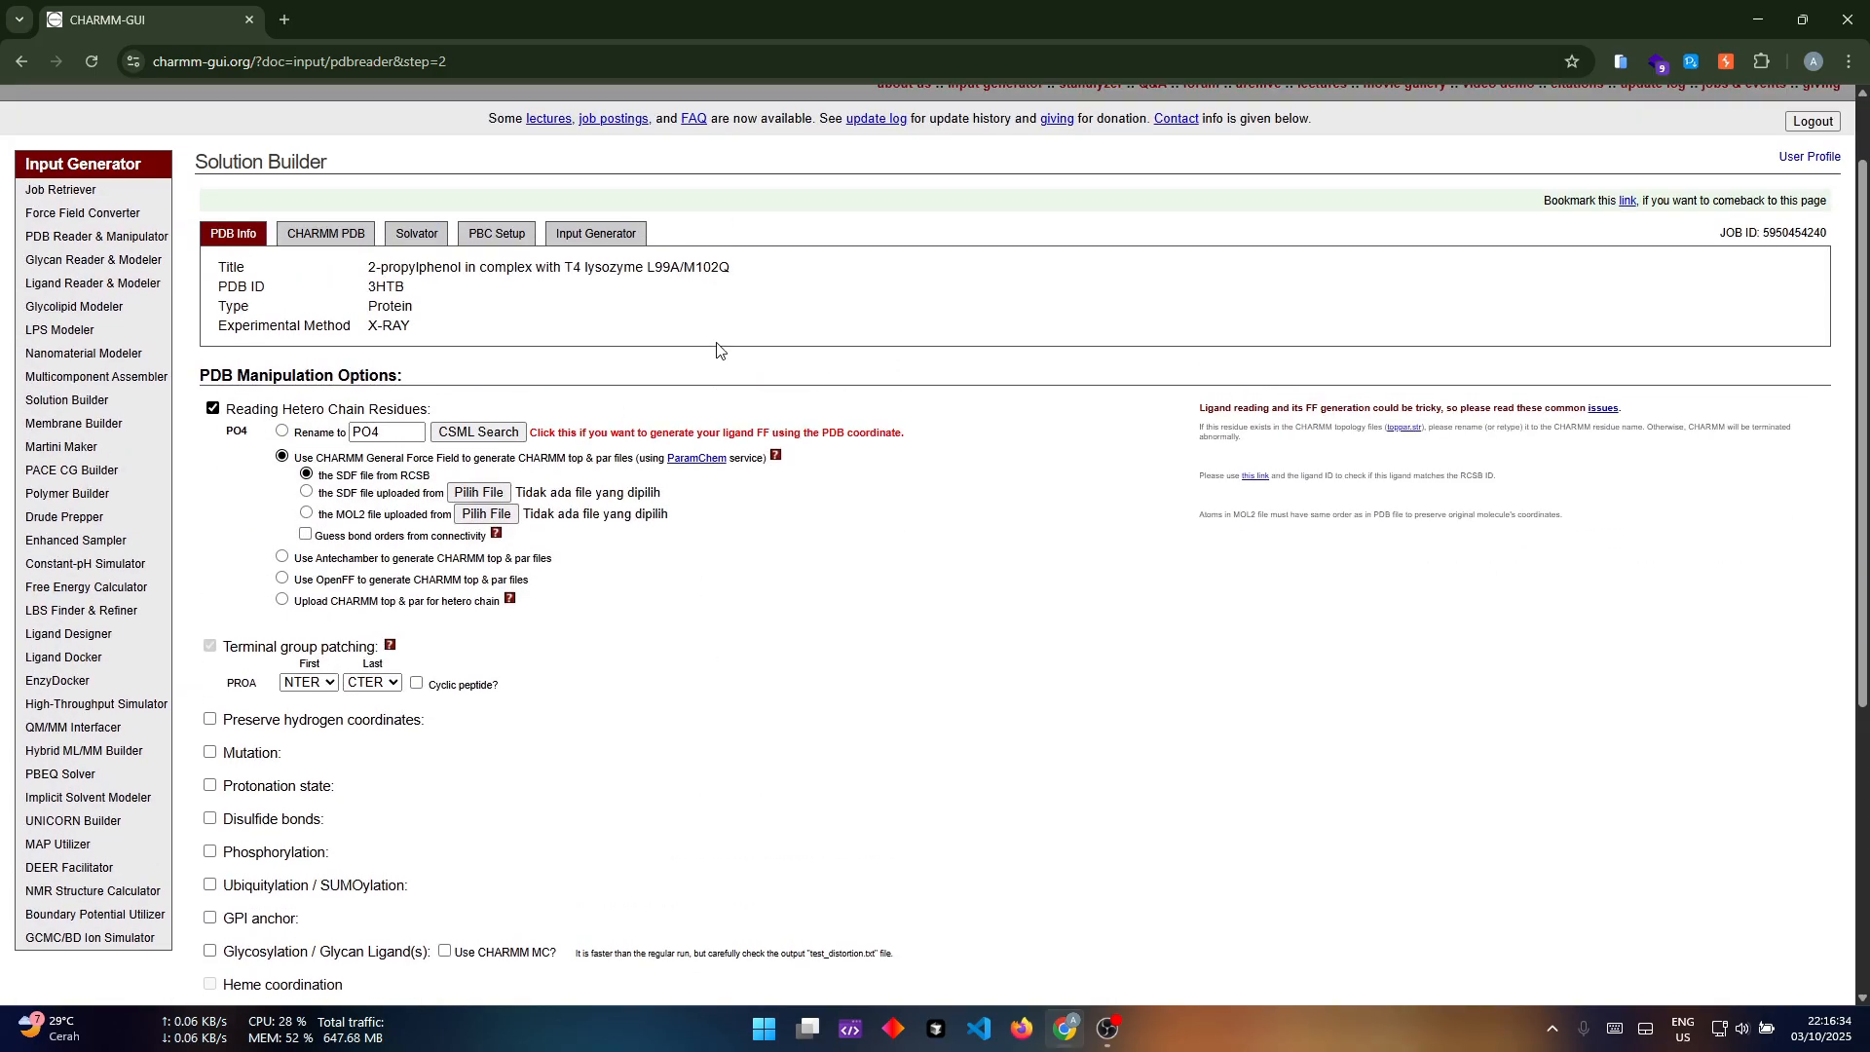
{"action": "scroll", "coordinate": [682, 341], "scroll_direction": "up", "scroll_amount": 1}
{"action": "left_click", "coordinate": [516, 434]}
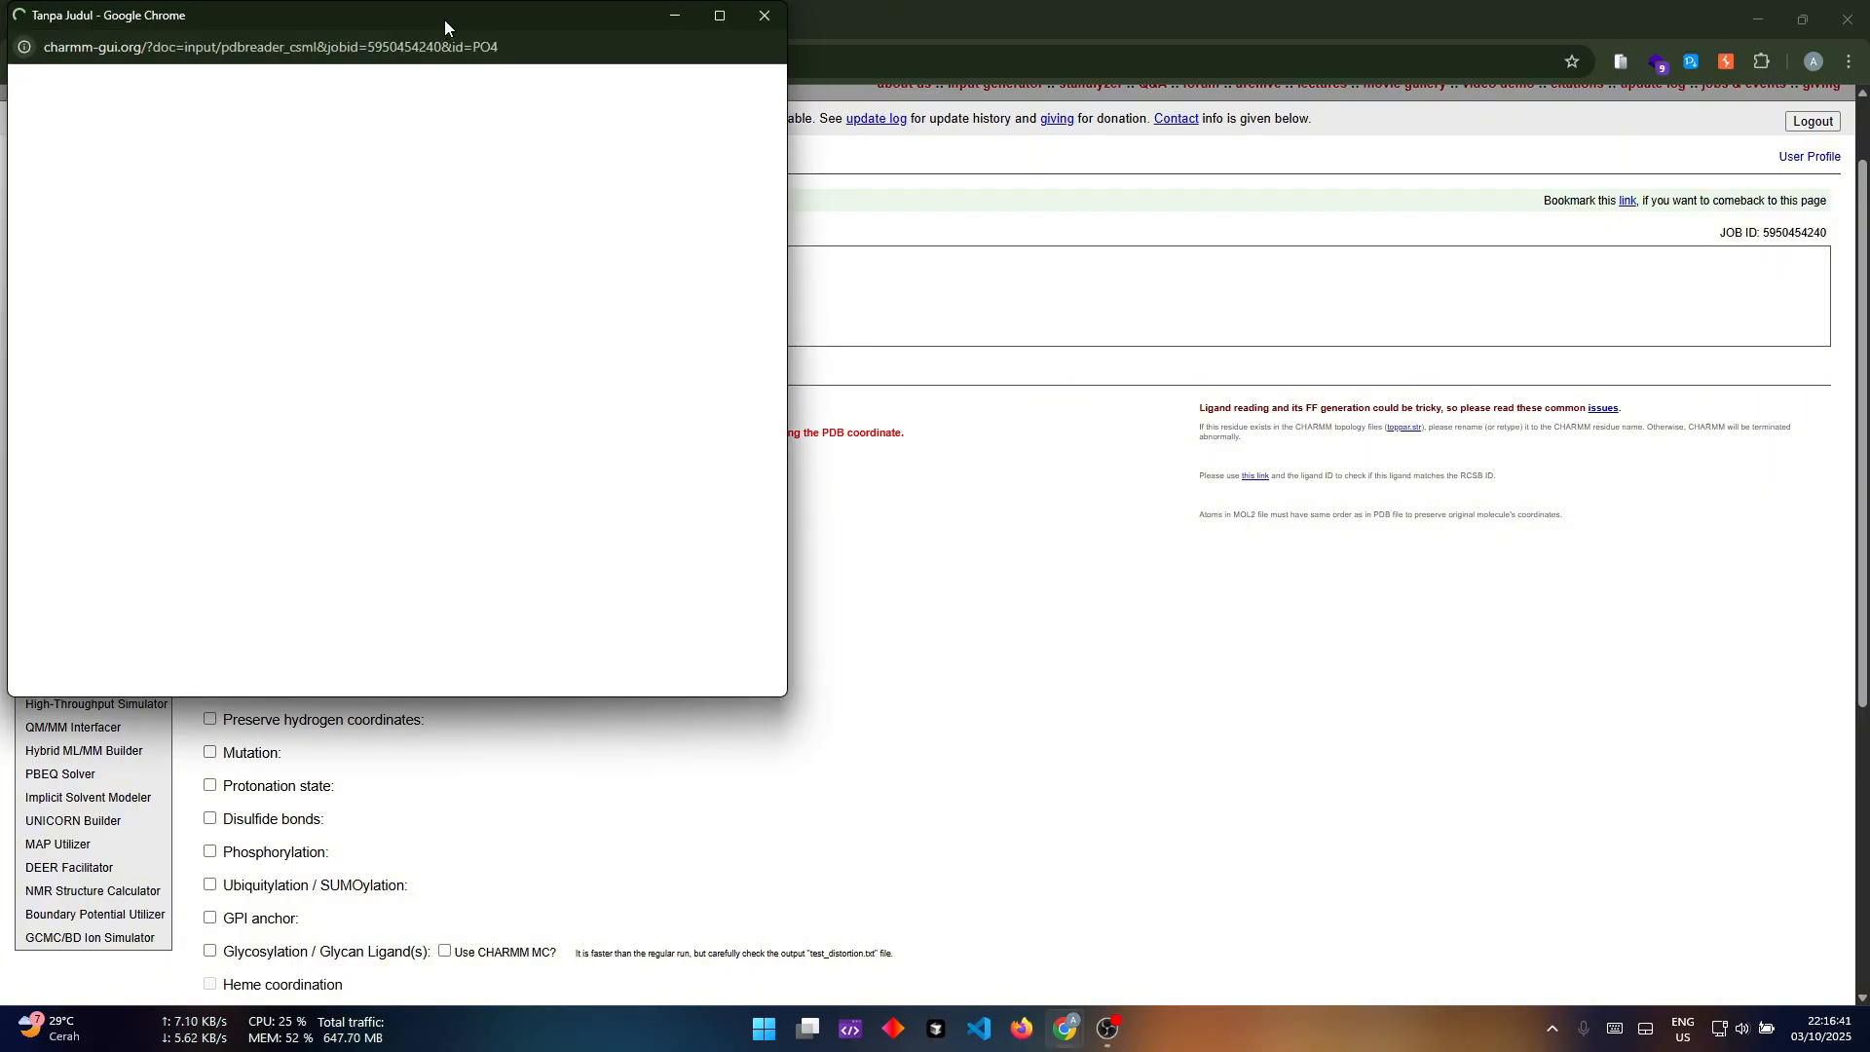
{"action": "left_click_drag", "start_coordinate": [445, 20], "coordinate": [1310, 239]}
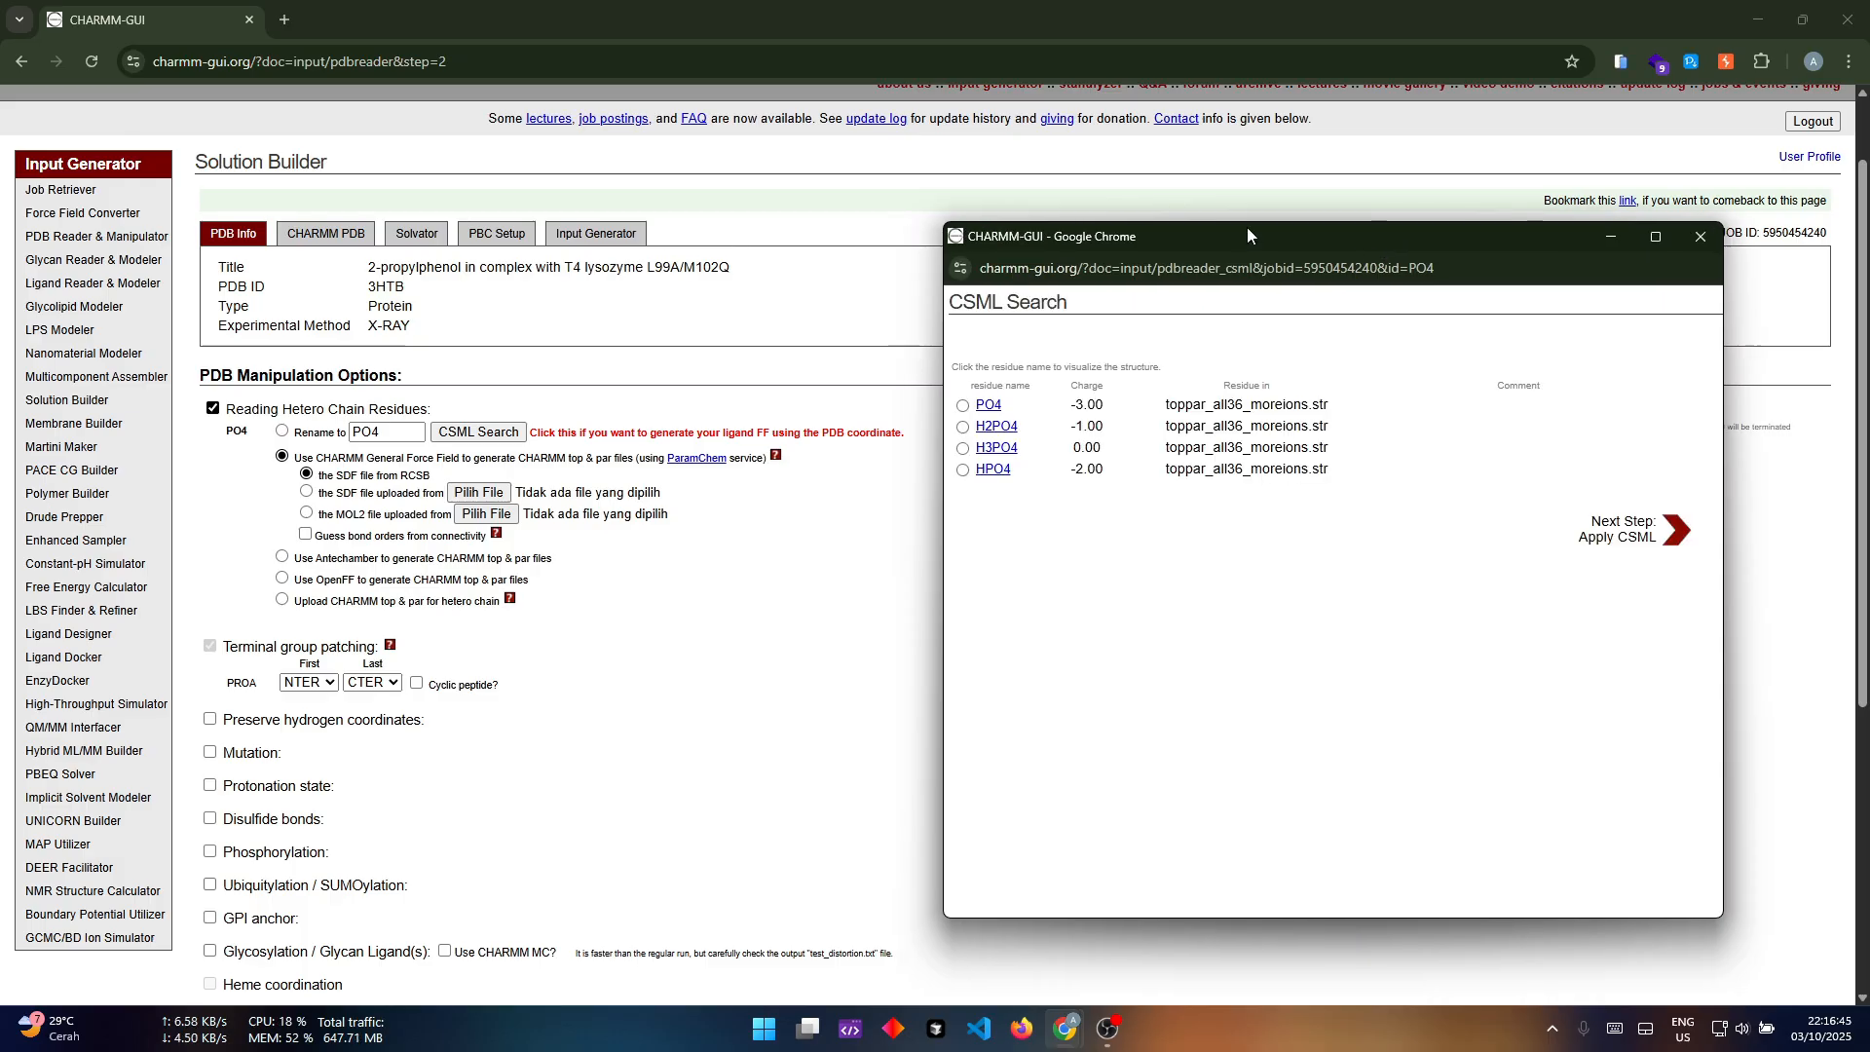
{"action": "left_click", "coordinate": [964, 409]}
{"action": "left_click", "coordinate": [1629, 535]}
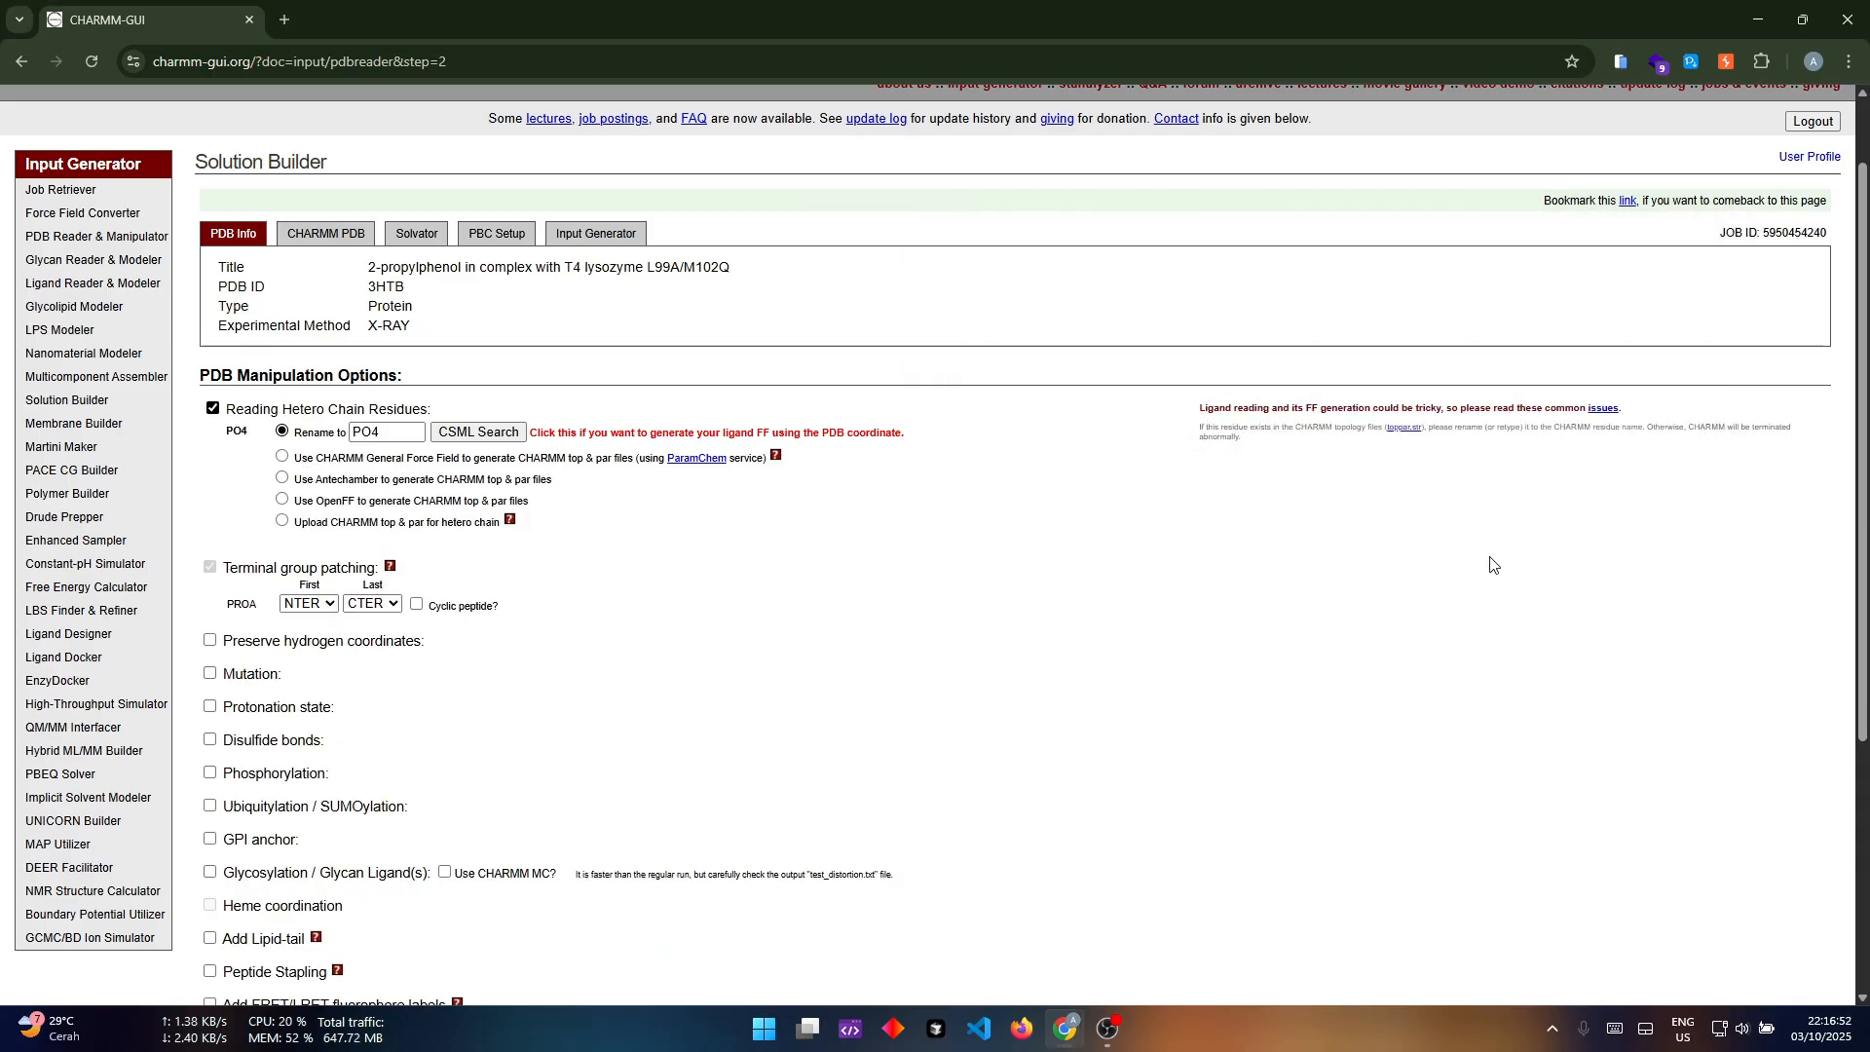
Step: Repeat the CSML search for the hetero residue and reapply the PO4 match
{"action": "left_click", "coordinate": [463, 433]}
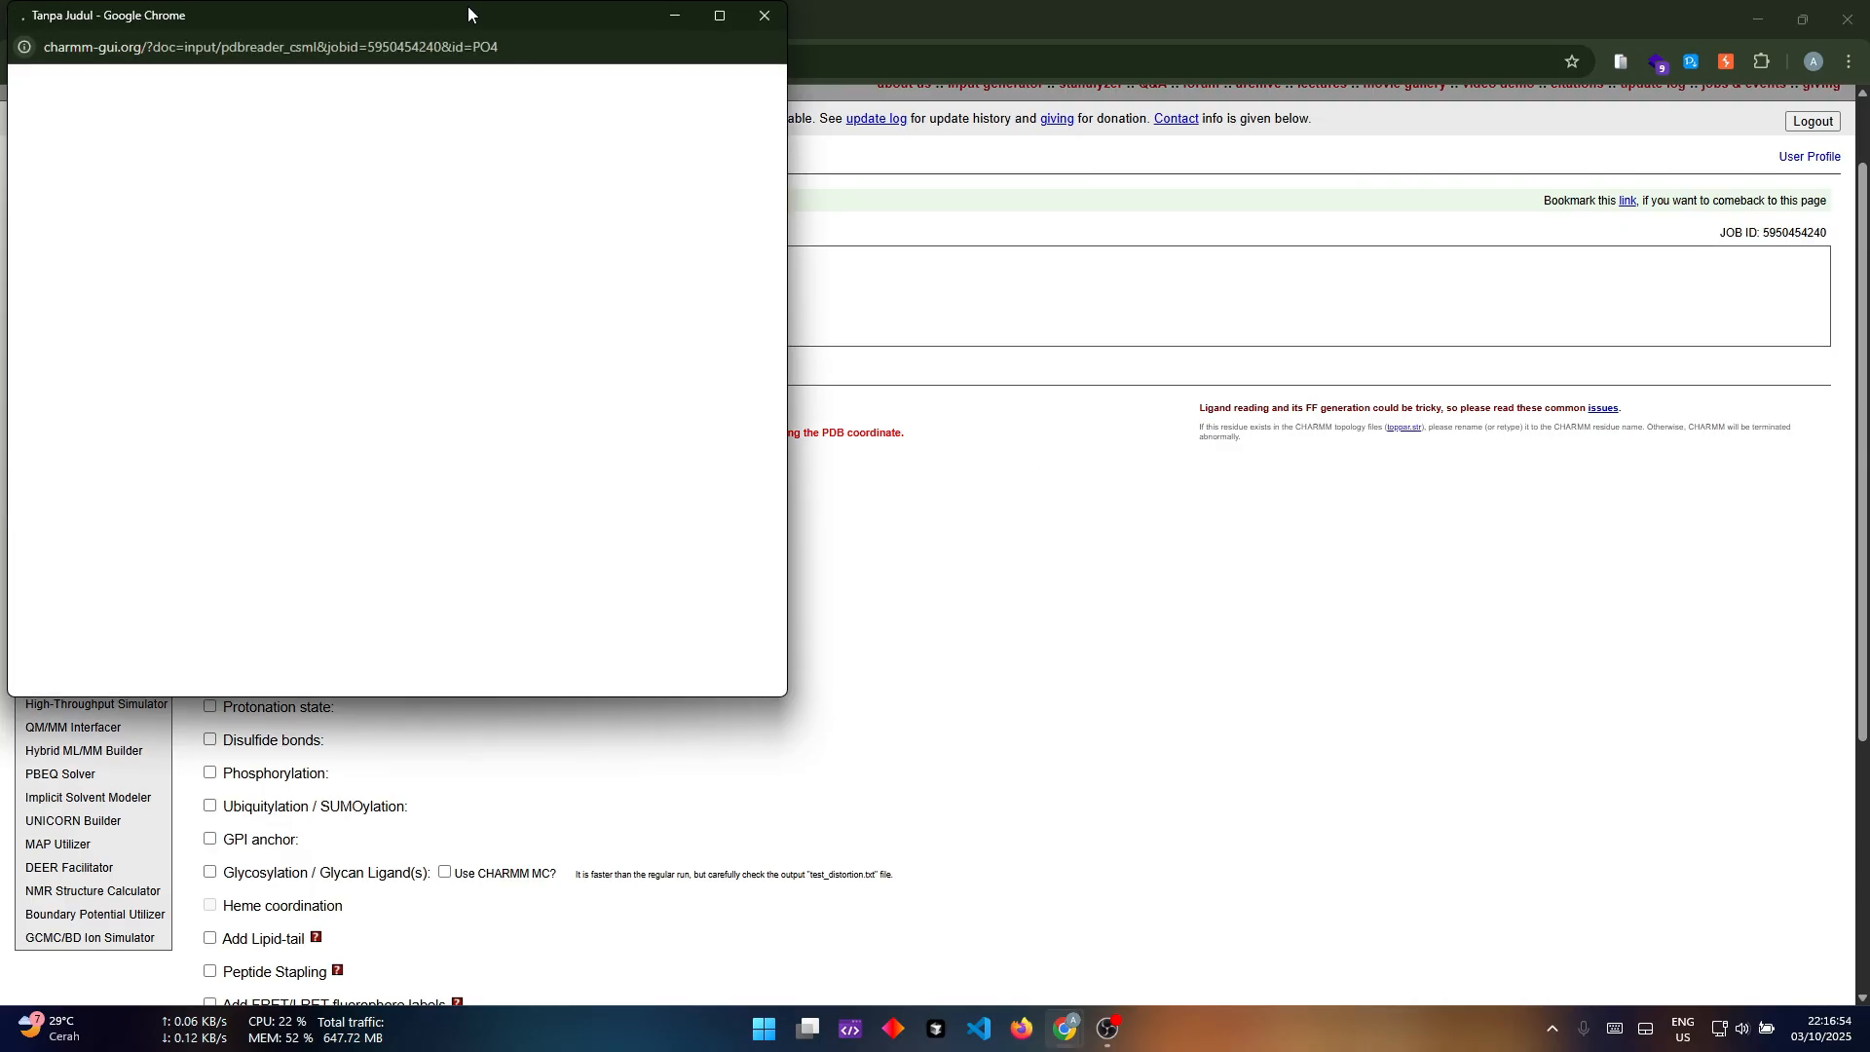
{"action": "left_click_drag", "start_coordinate": [468, 7], "coordinate": [1498, 261]}
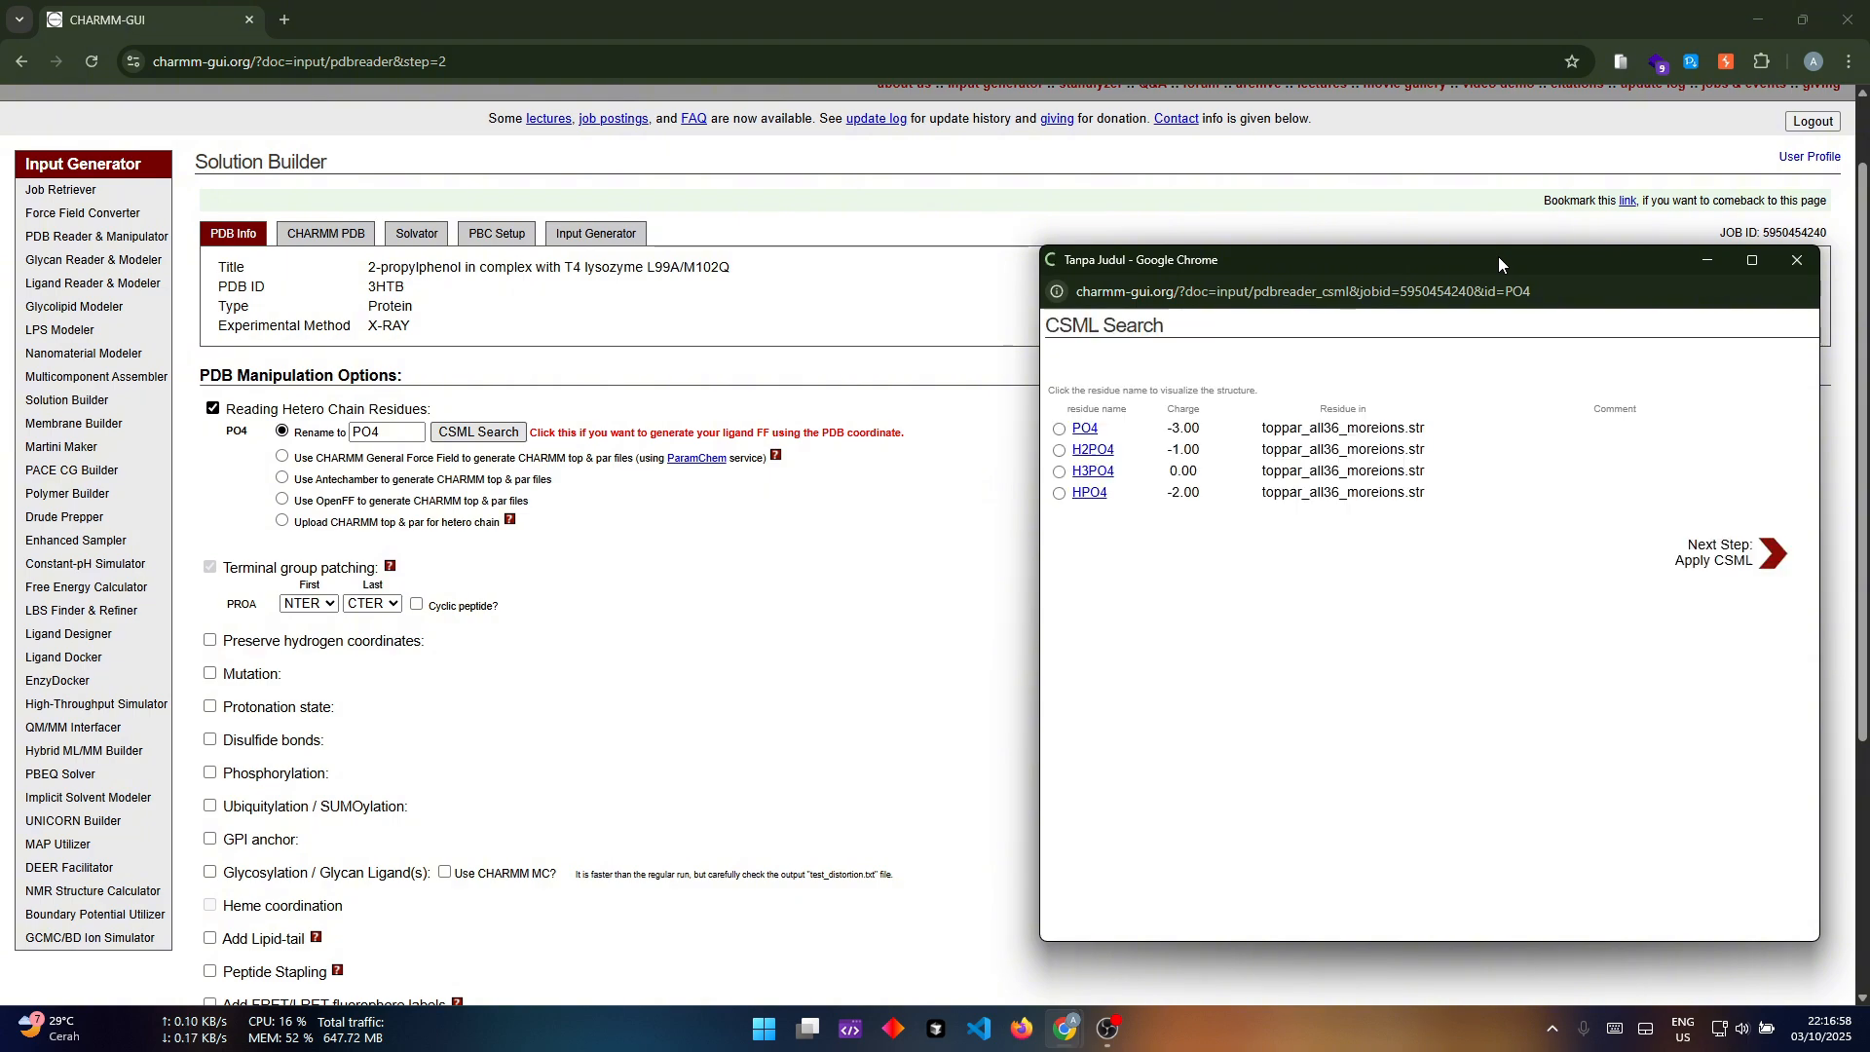
{"action": "left_click", "coordinate": [1059, 429]}
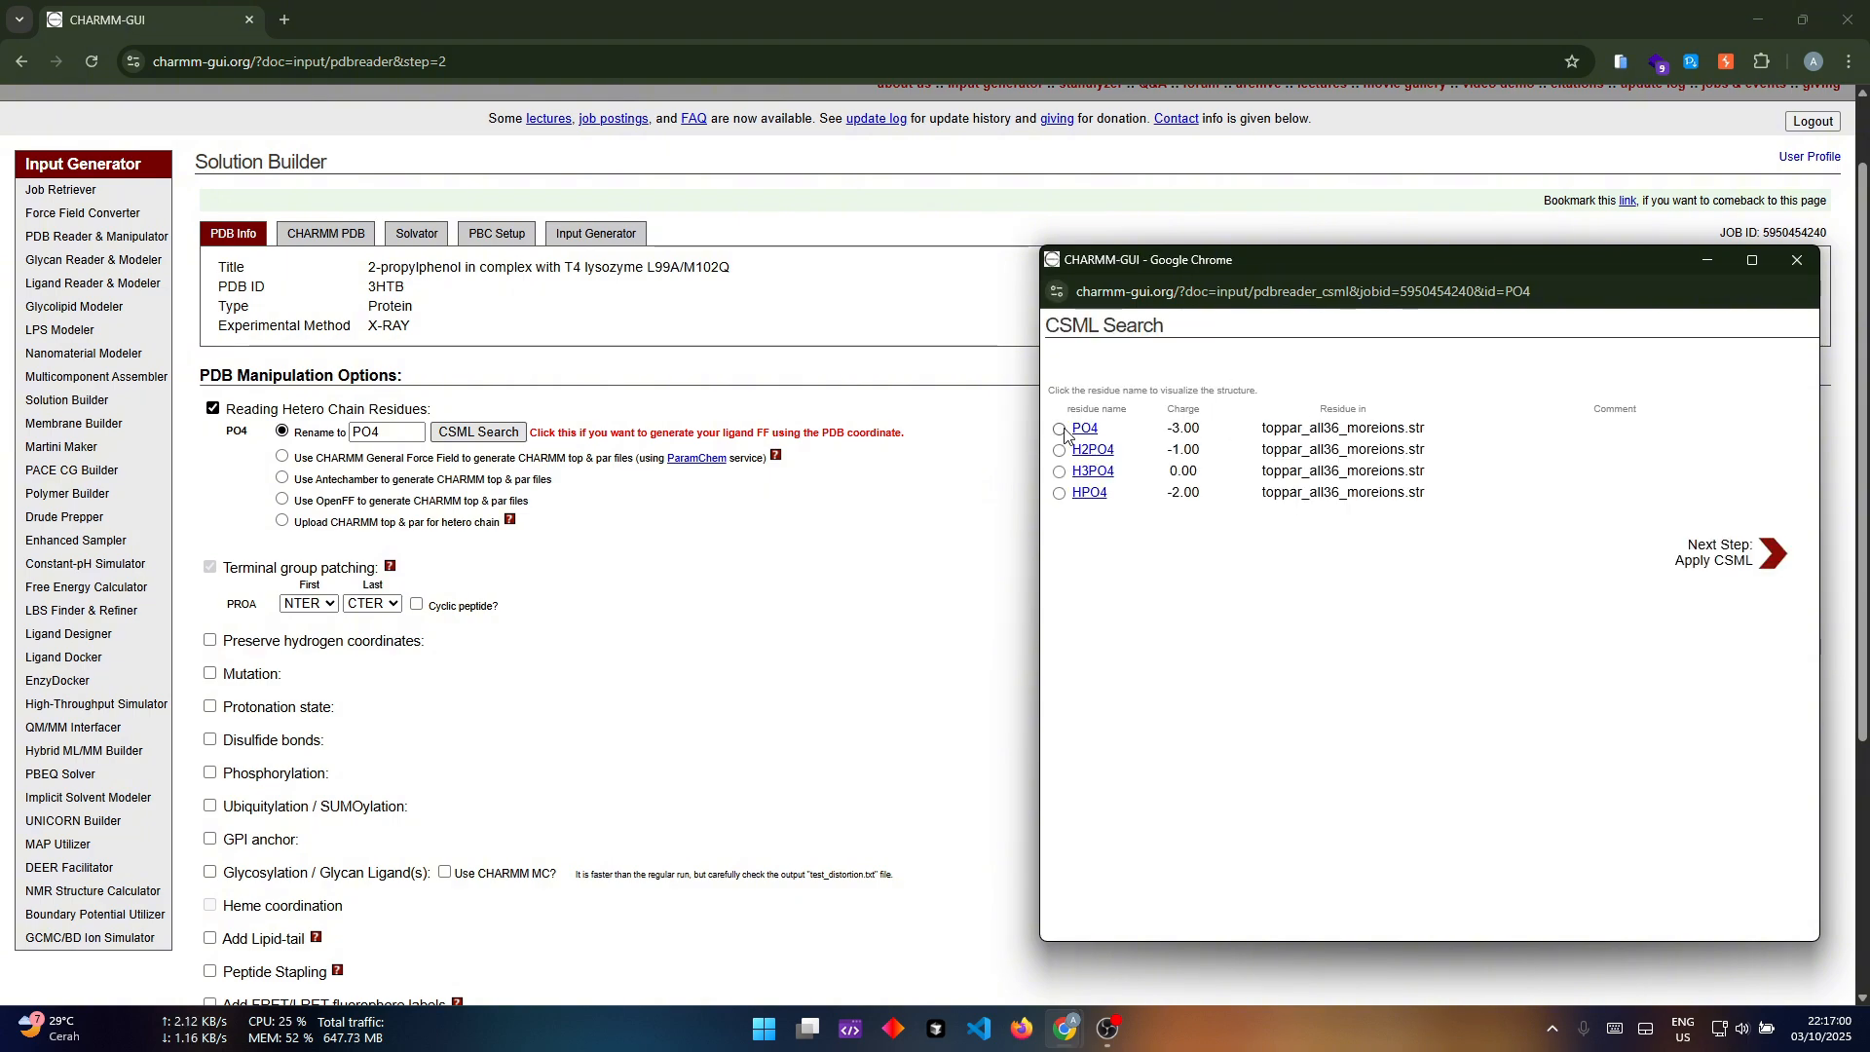
{"action": "left_click", "coordinate": [1775, 557]}
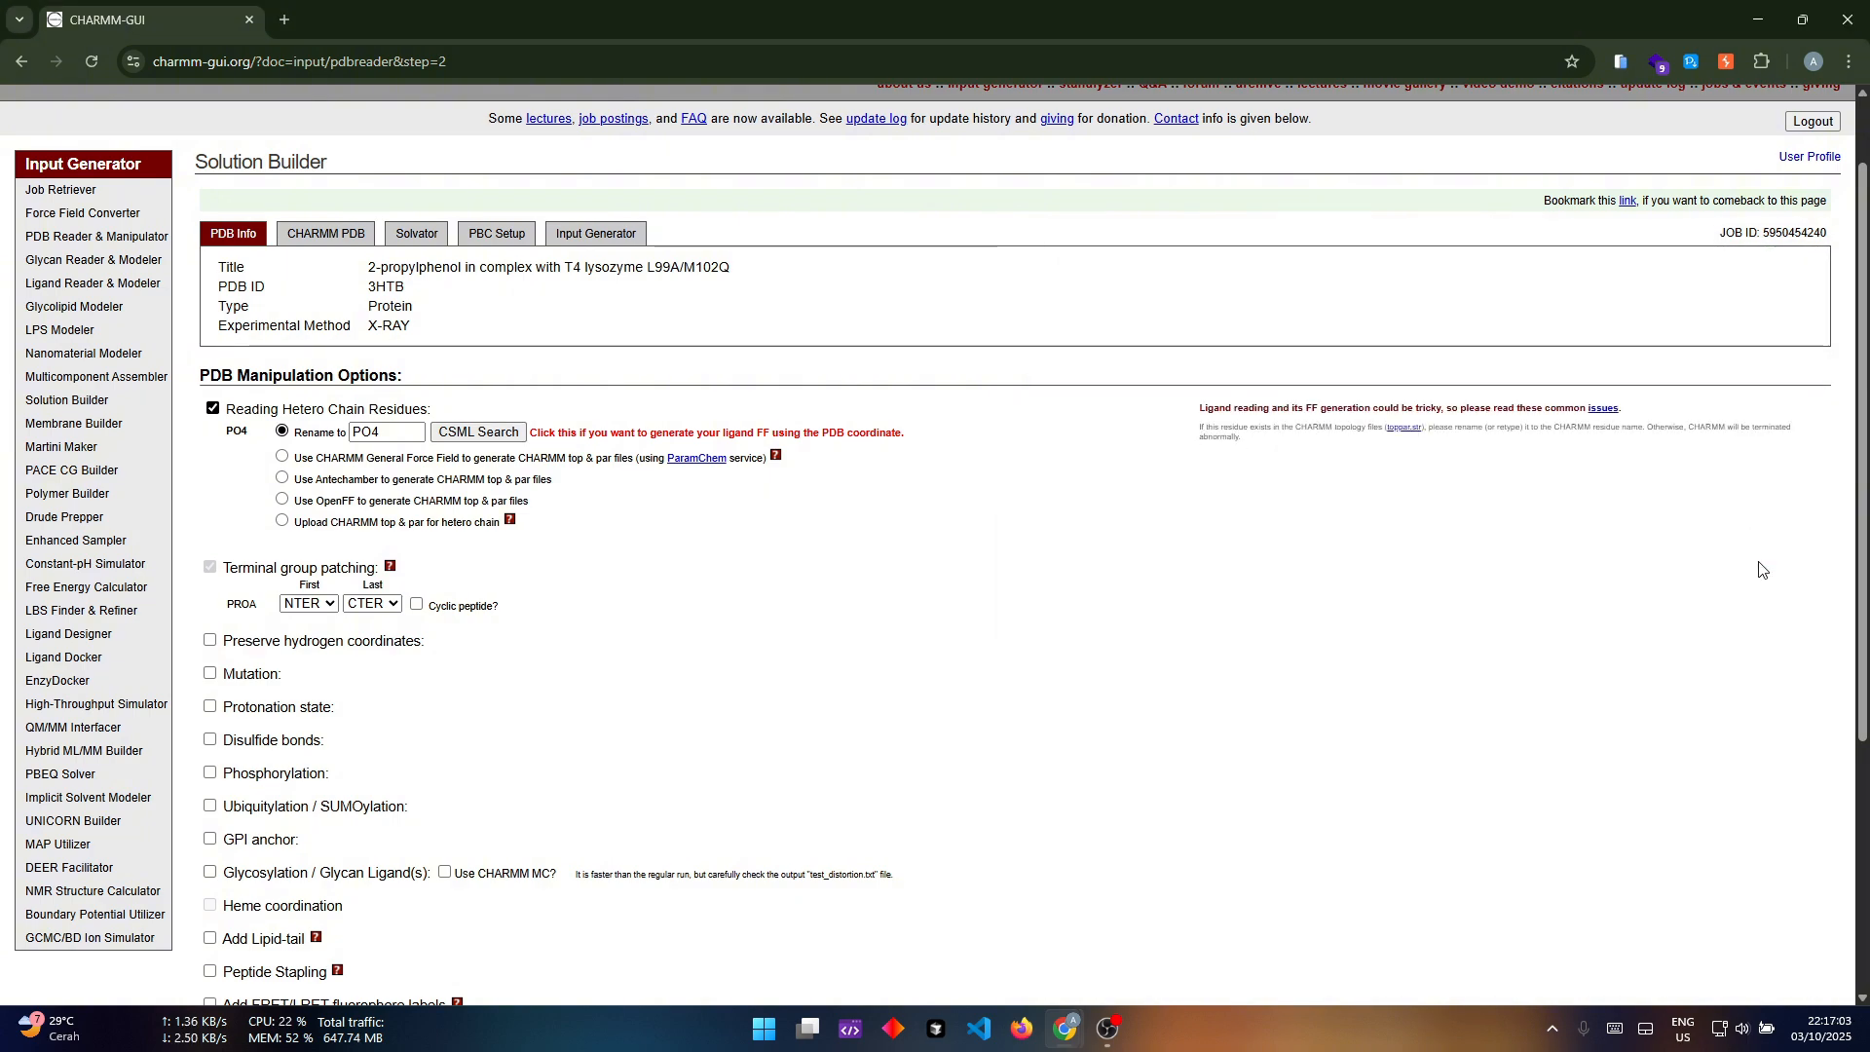
Step: Review the remaining PDB manipulation options, keep their defaults, and generate the PDB
{"action": "scroll", "coordinate": [1286, 531], "scroll_direction": "down", "scroll_amount": 3}
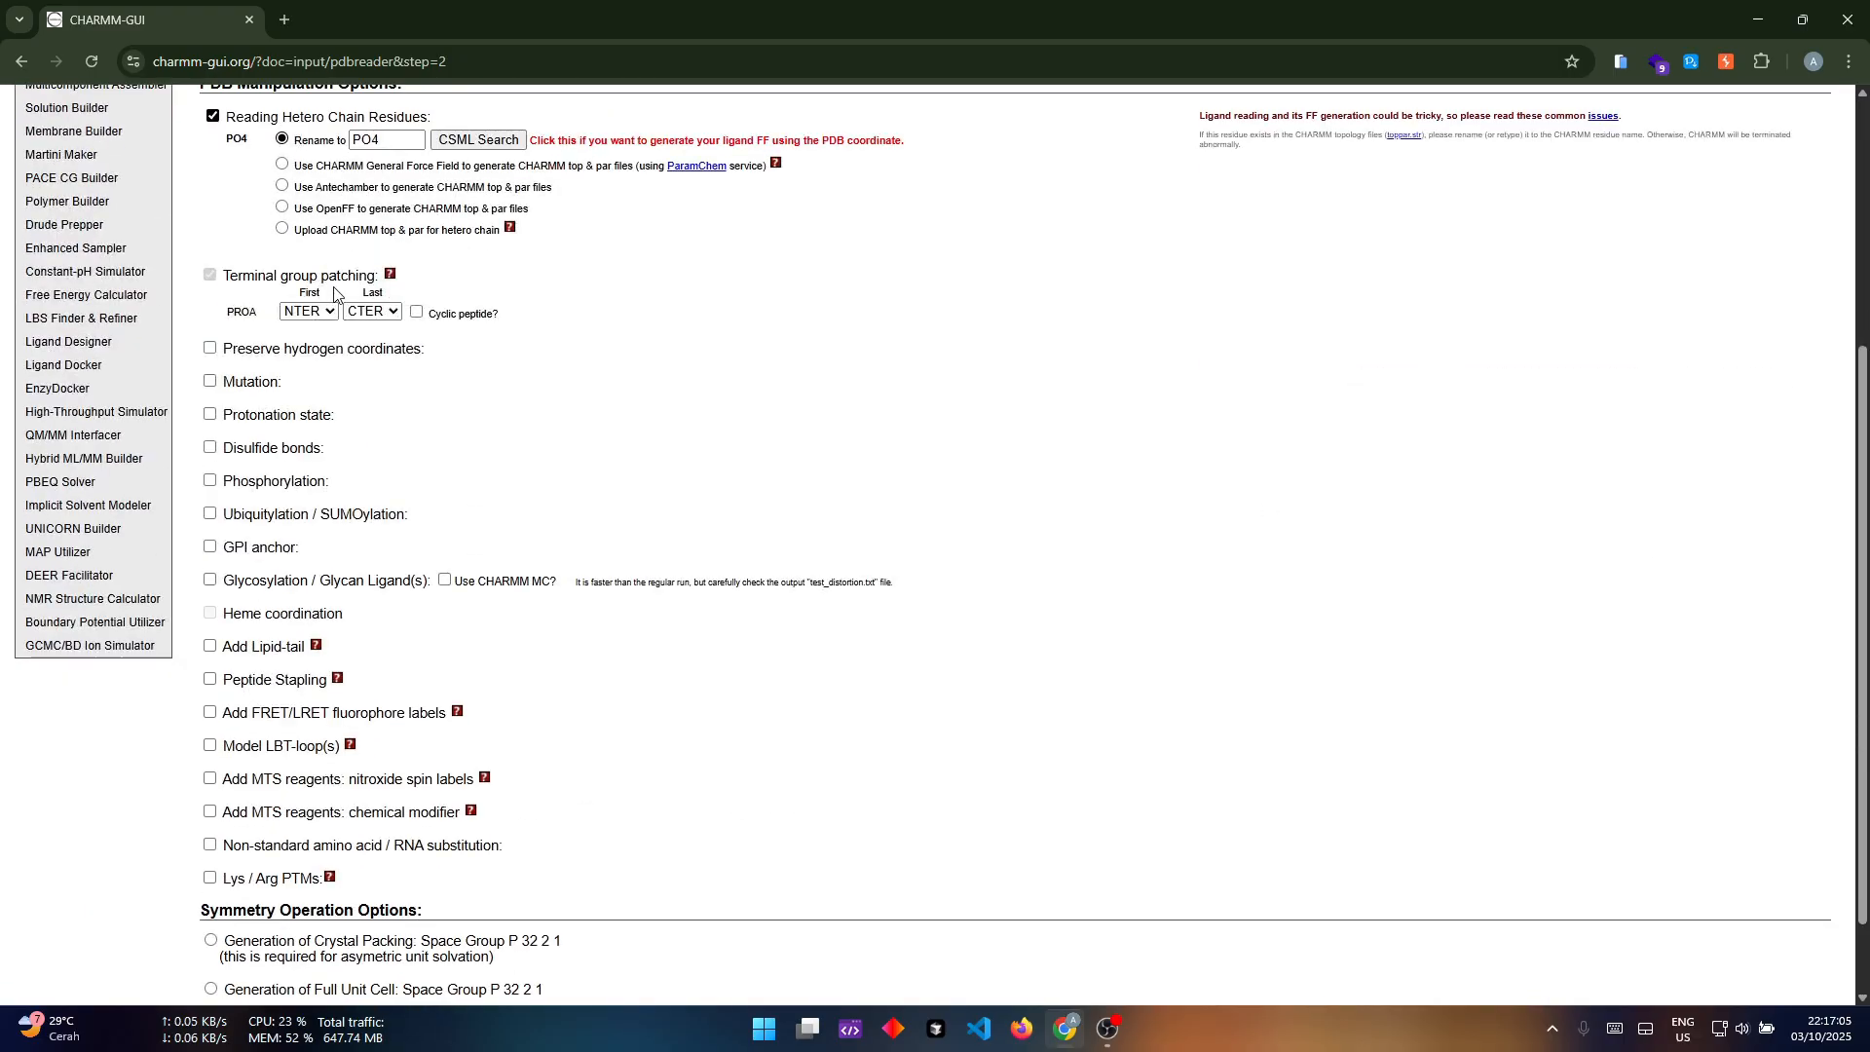
{"action": "scroll", "coordinate": [334, 292], "scroll_direction": "down", "scroll_amount": 1}
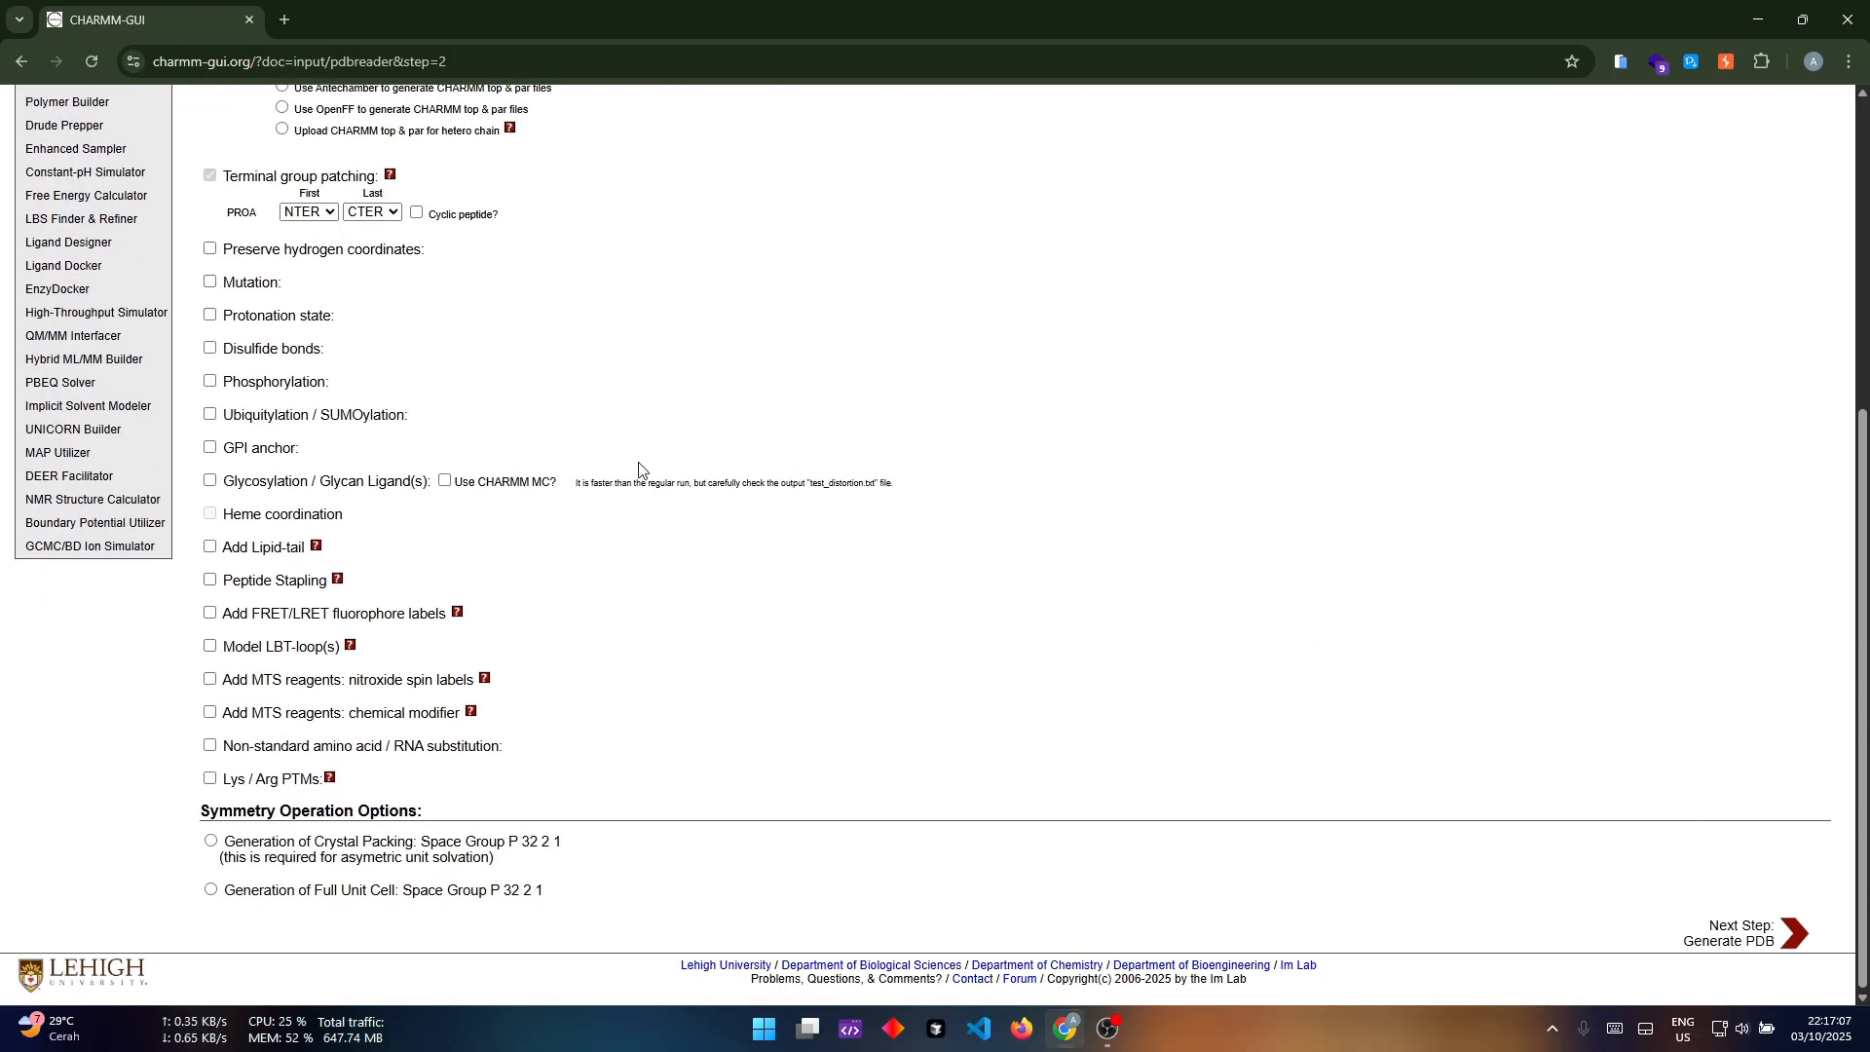
{"action": "scroll", "coordinate": [639, 470], "scroll_direction": "up", "scroll_amount": 2}
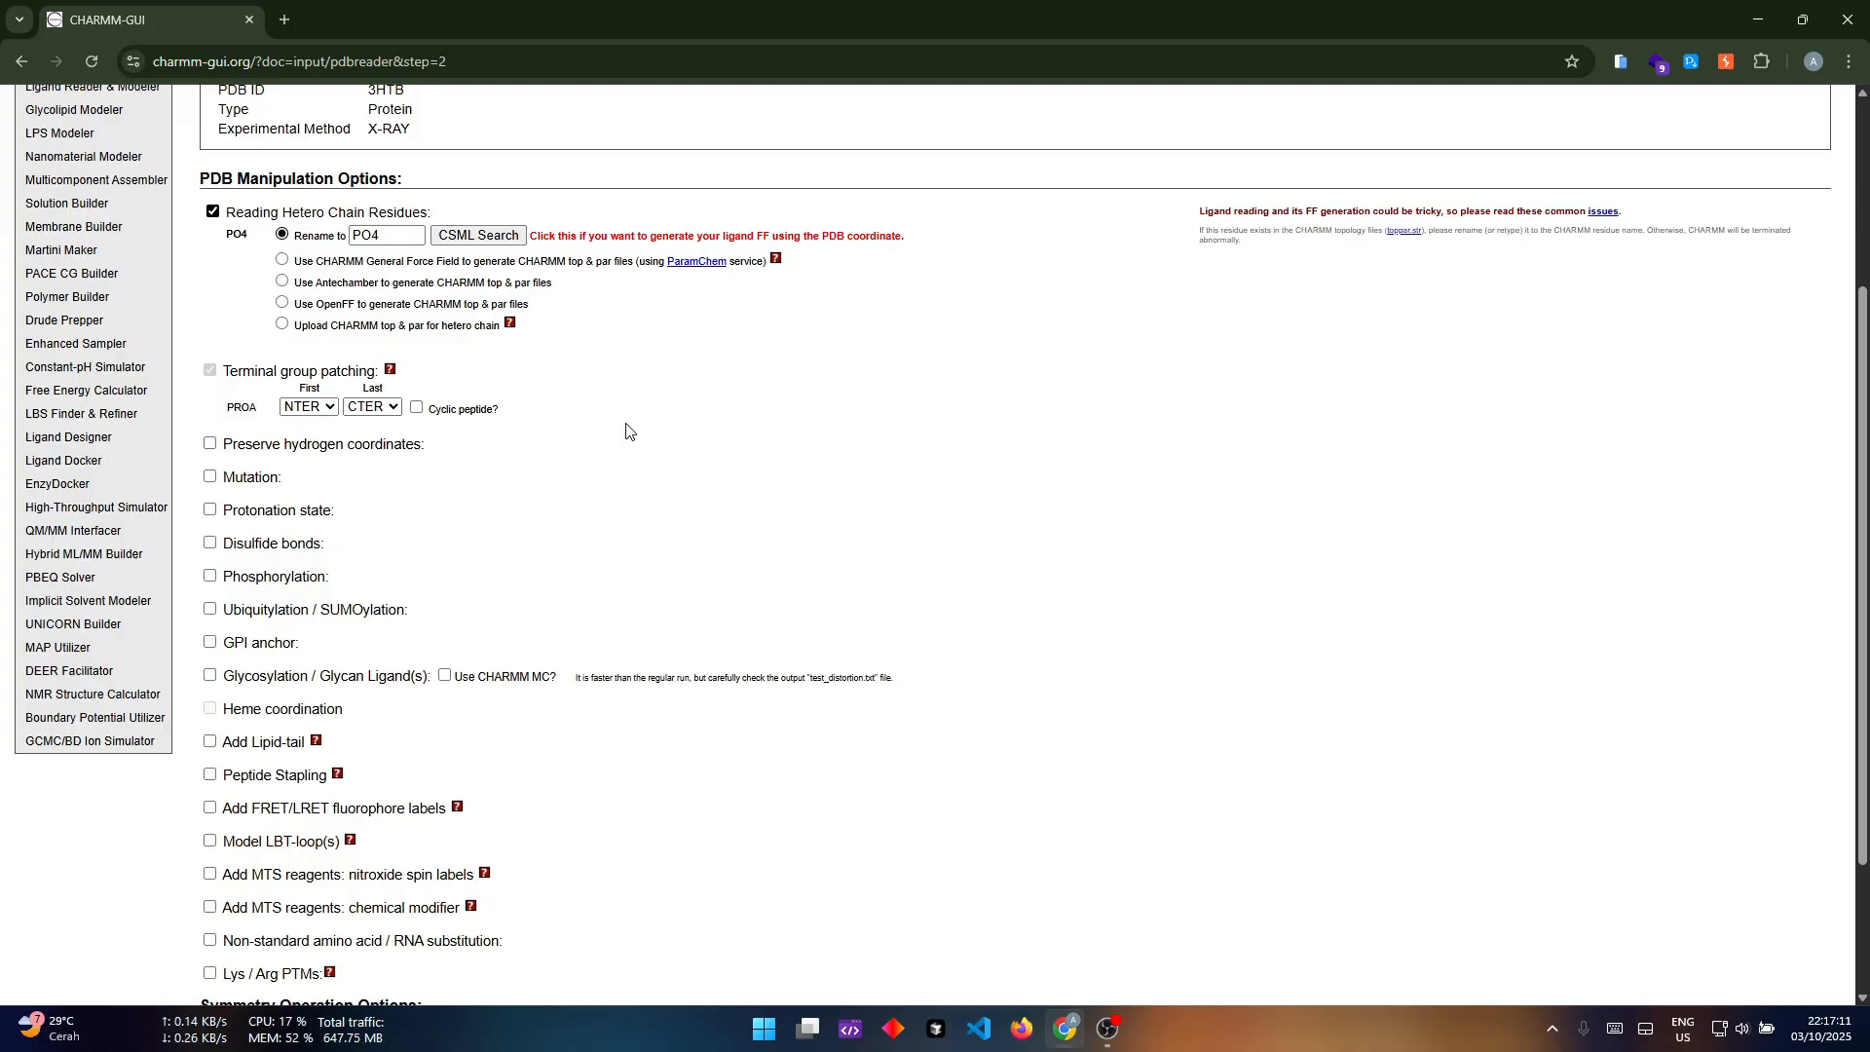
{"action": "scroll", "coordinate": [628, 430], "scroll_direction": "down", "scroll_amount": 2}
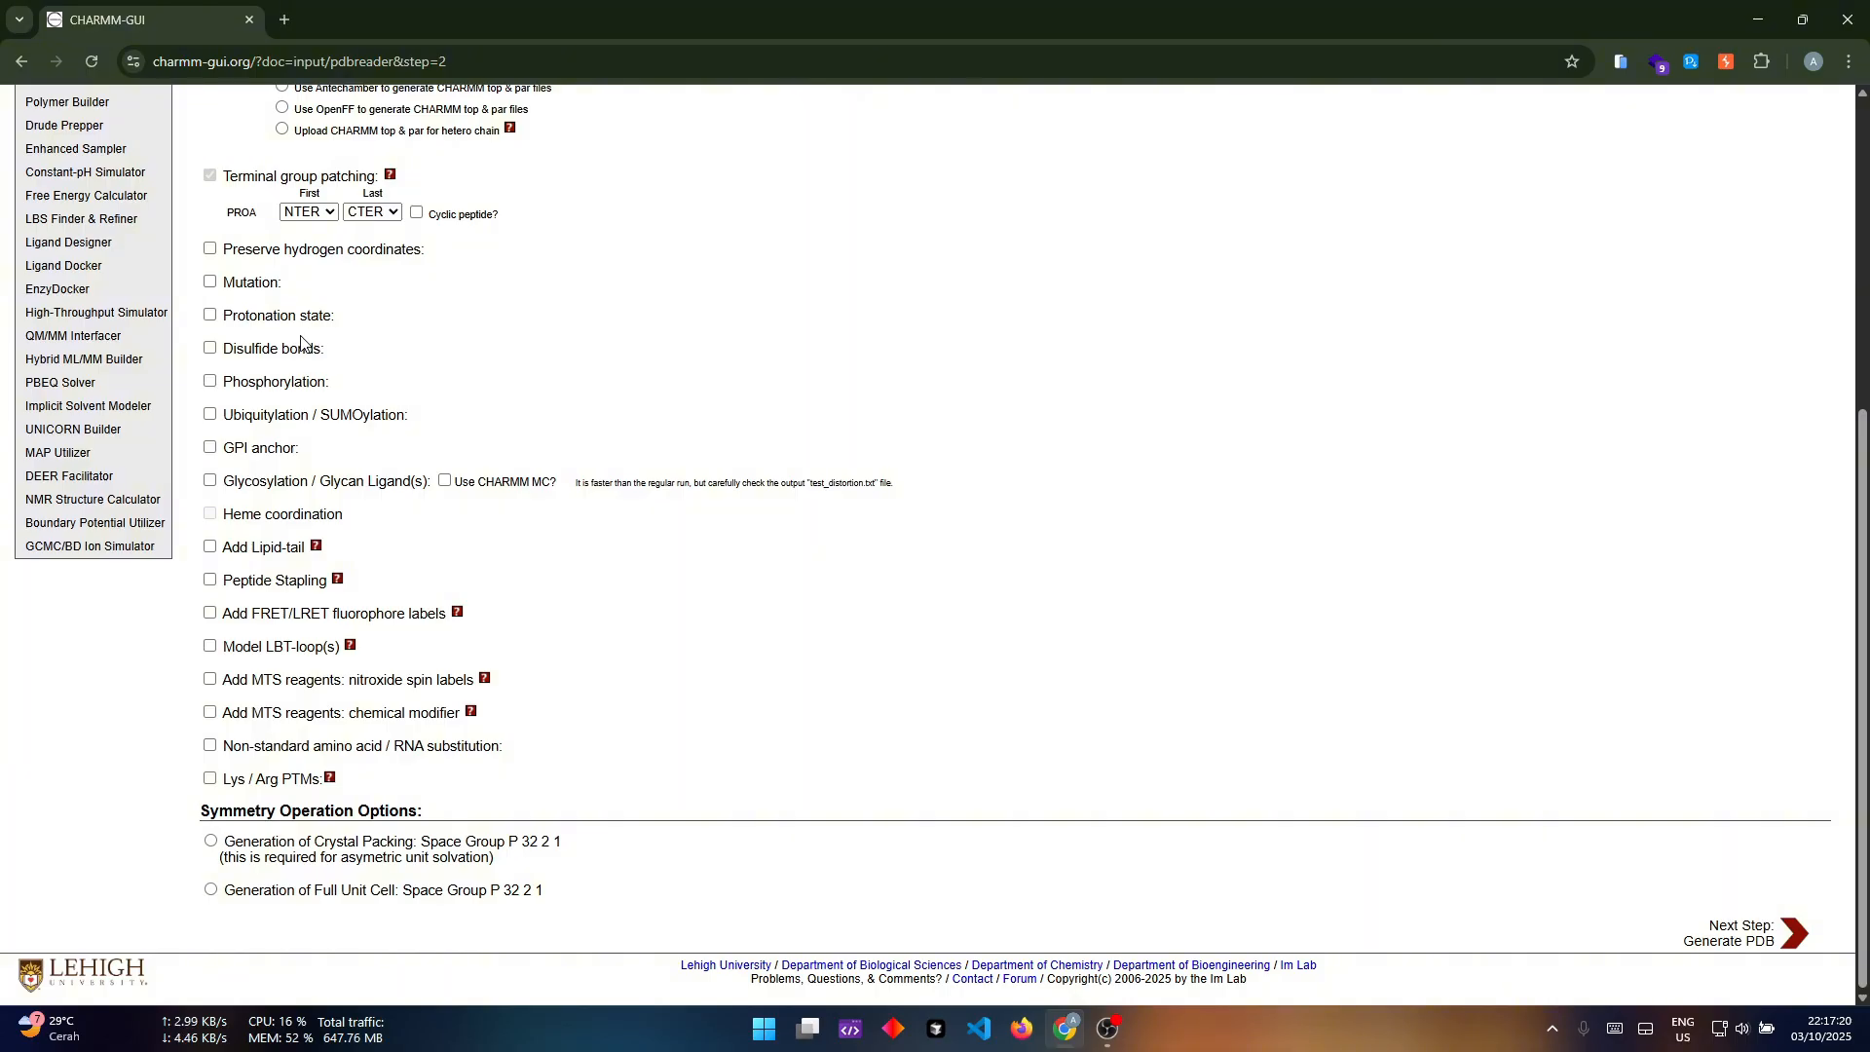
{"action": "left_click", "coordinate": [1742, 930]}
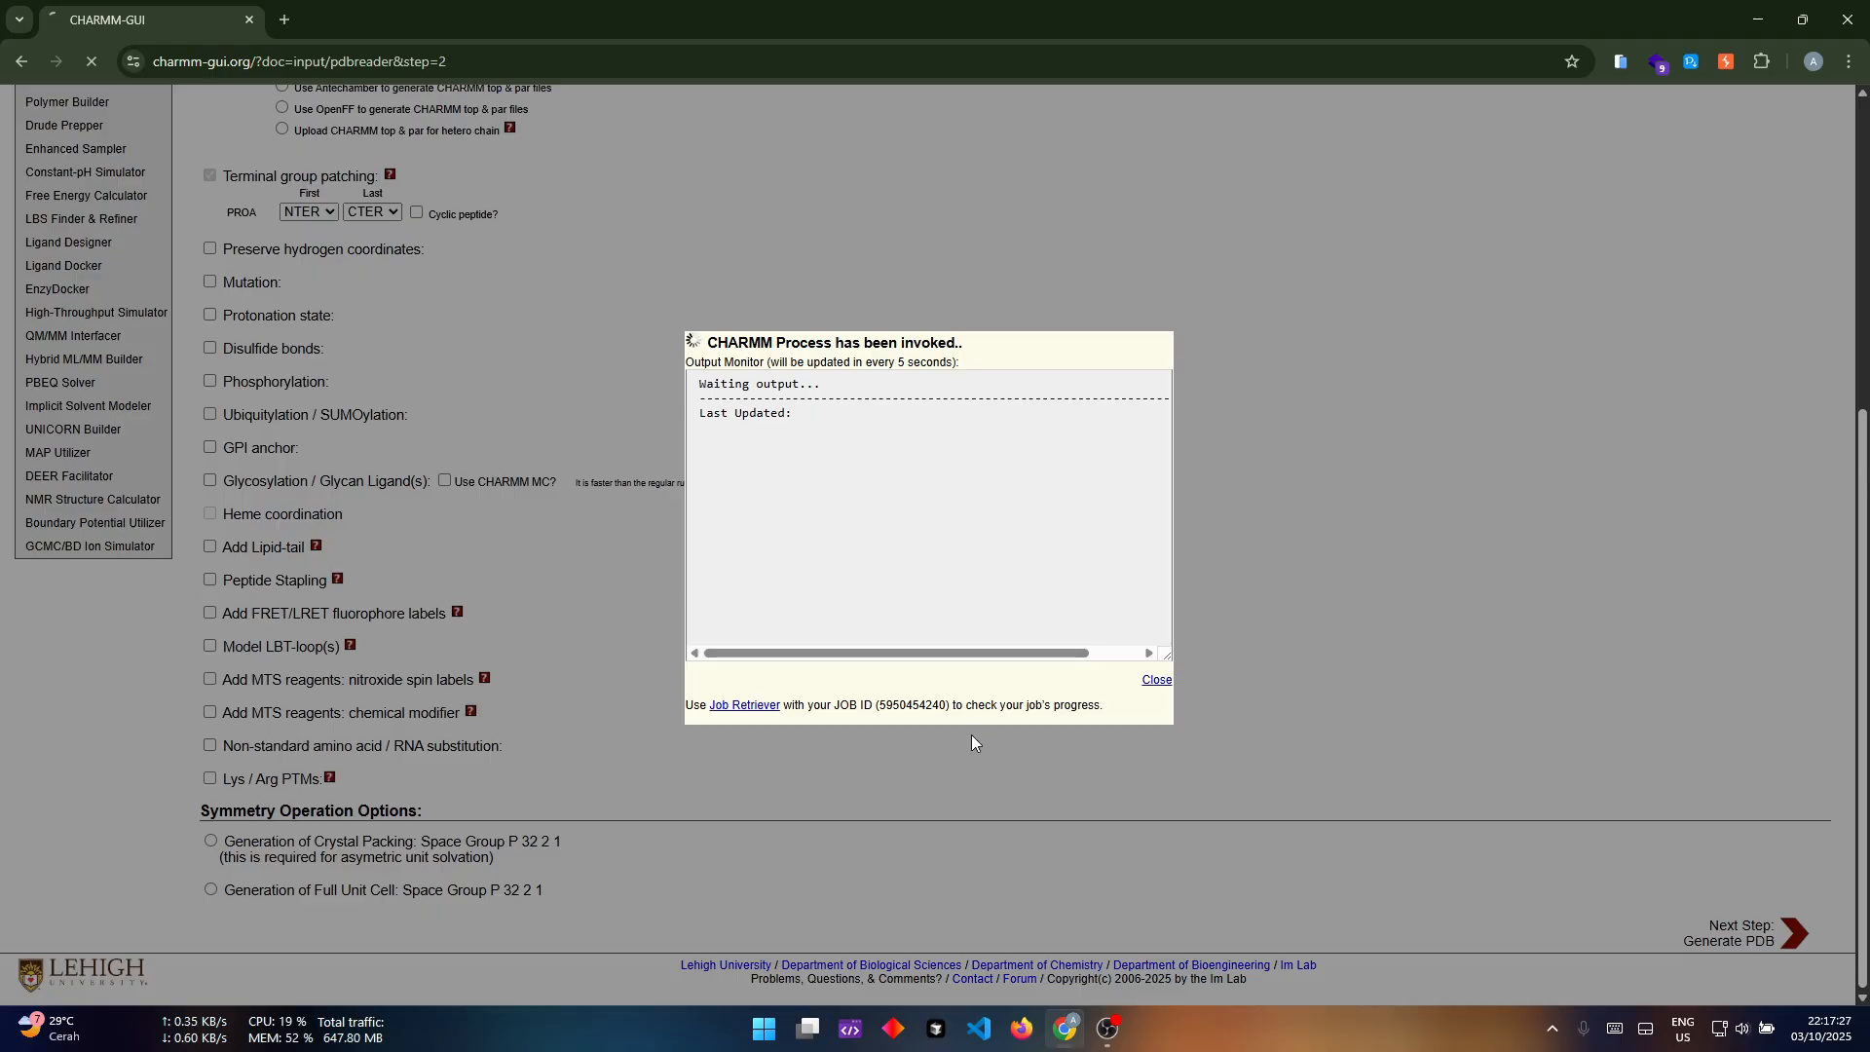
Step: Copy the job ID from the running CHARMM process and locate it again on the CHARMM PDB results page
{"action": "left_click_drag", "start_coordinate": [877, 705], "coordinate": [943, 709]}
{"action": "right_click", "coordinate": [936, 708]}
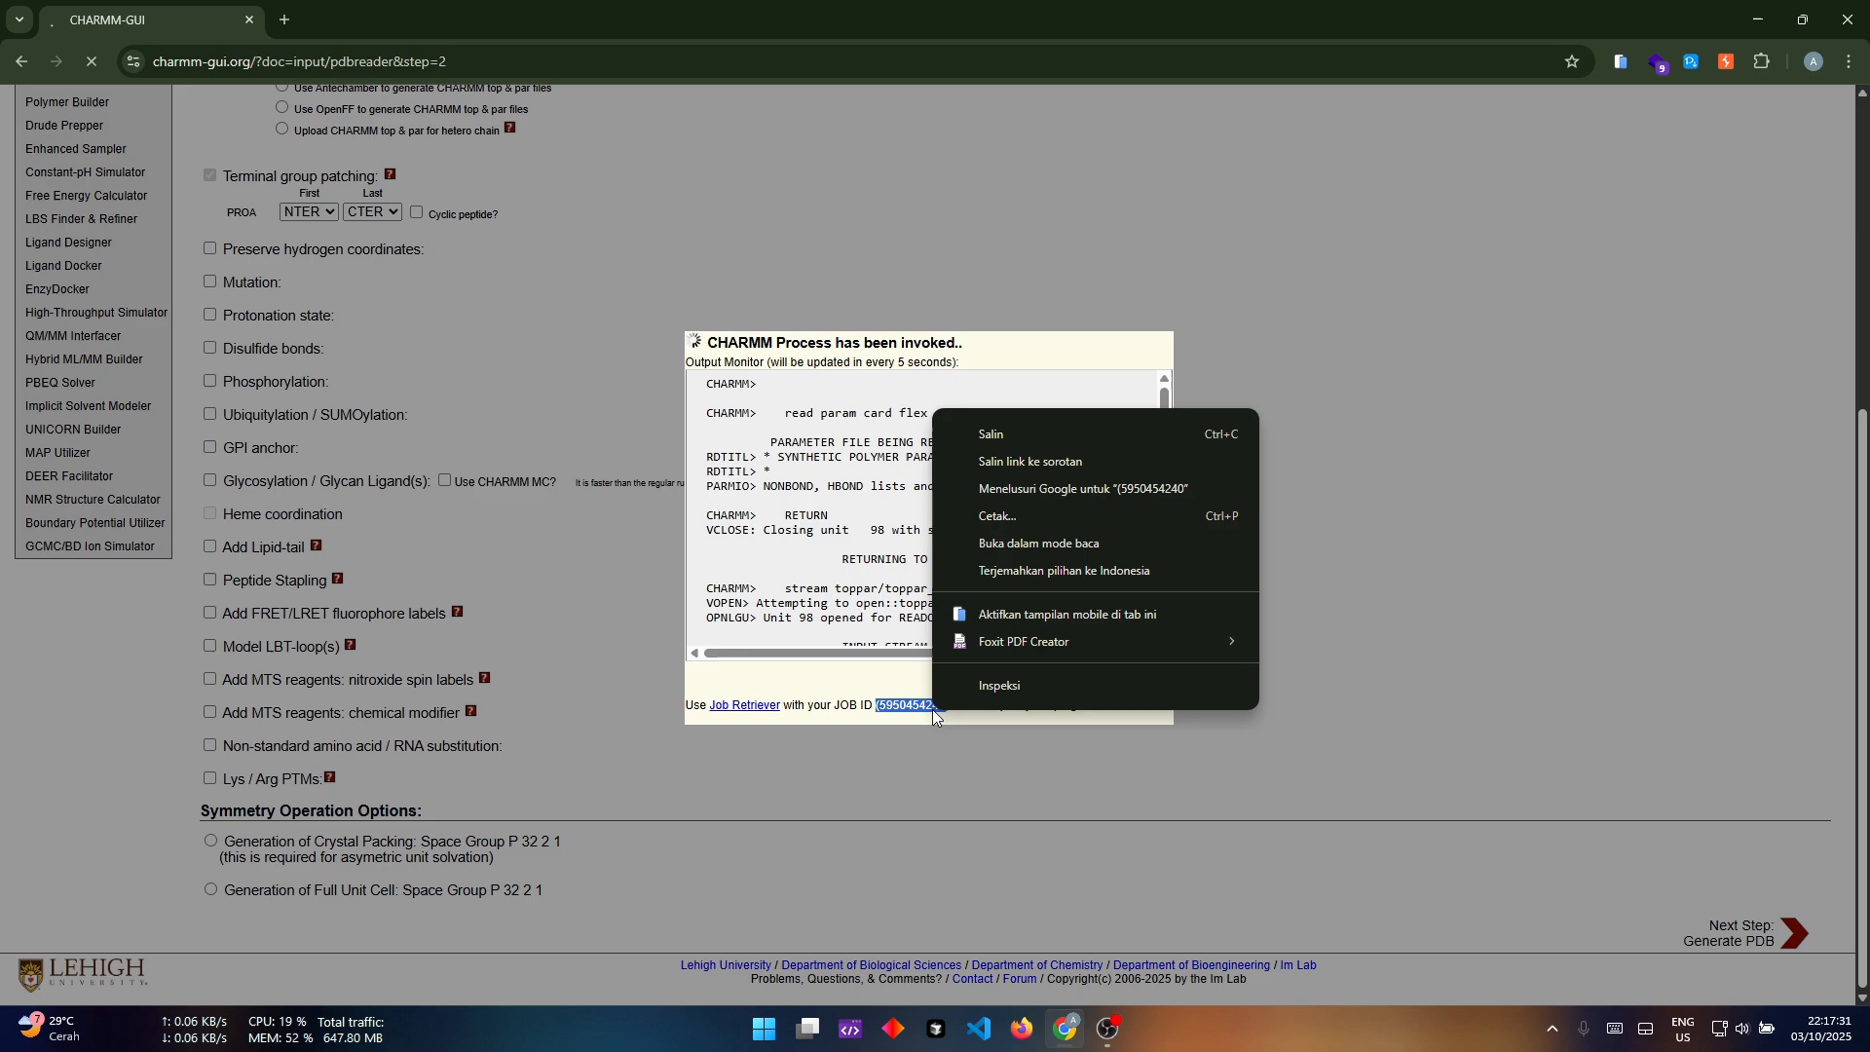
{"action": "left_click", "coordinate": [1039, 444]}
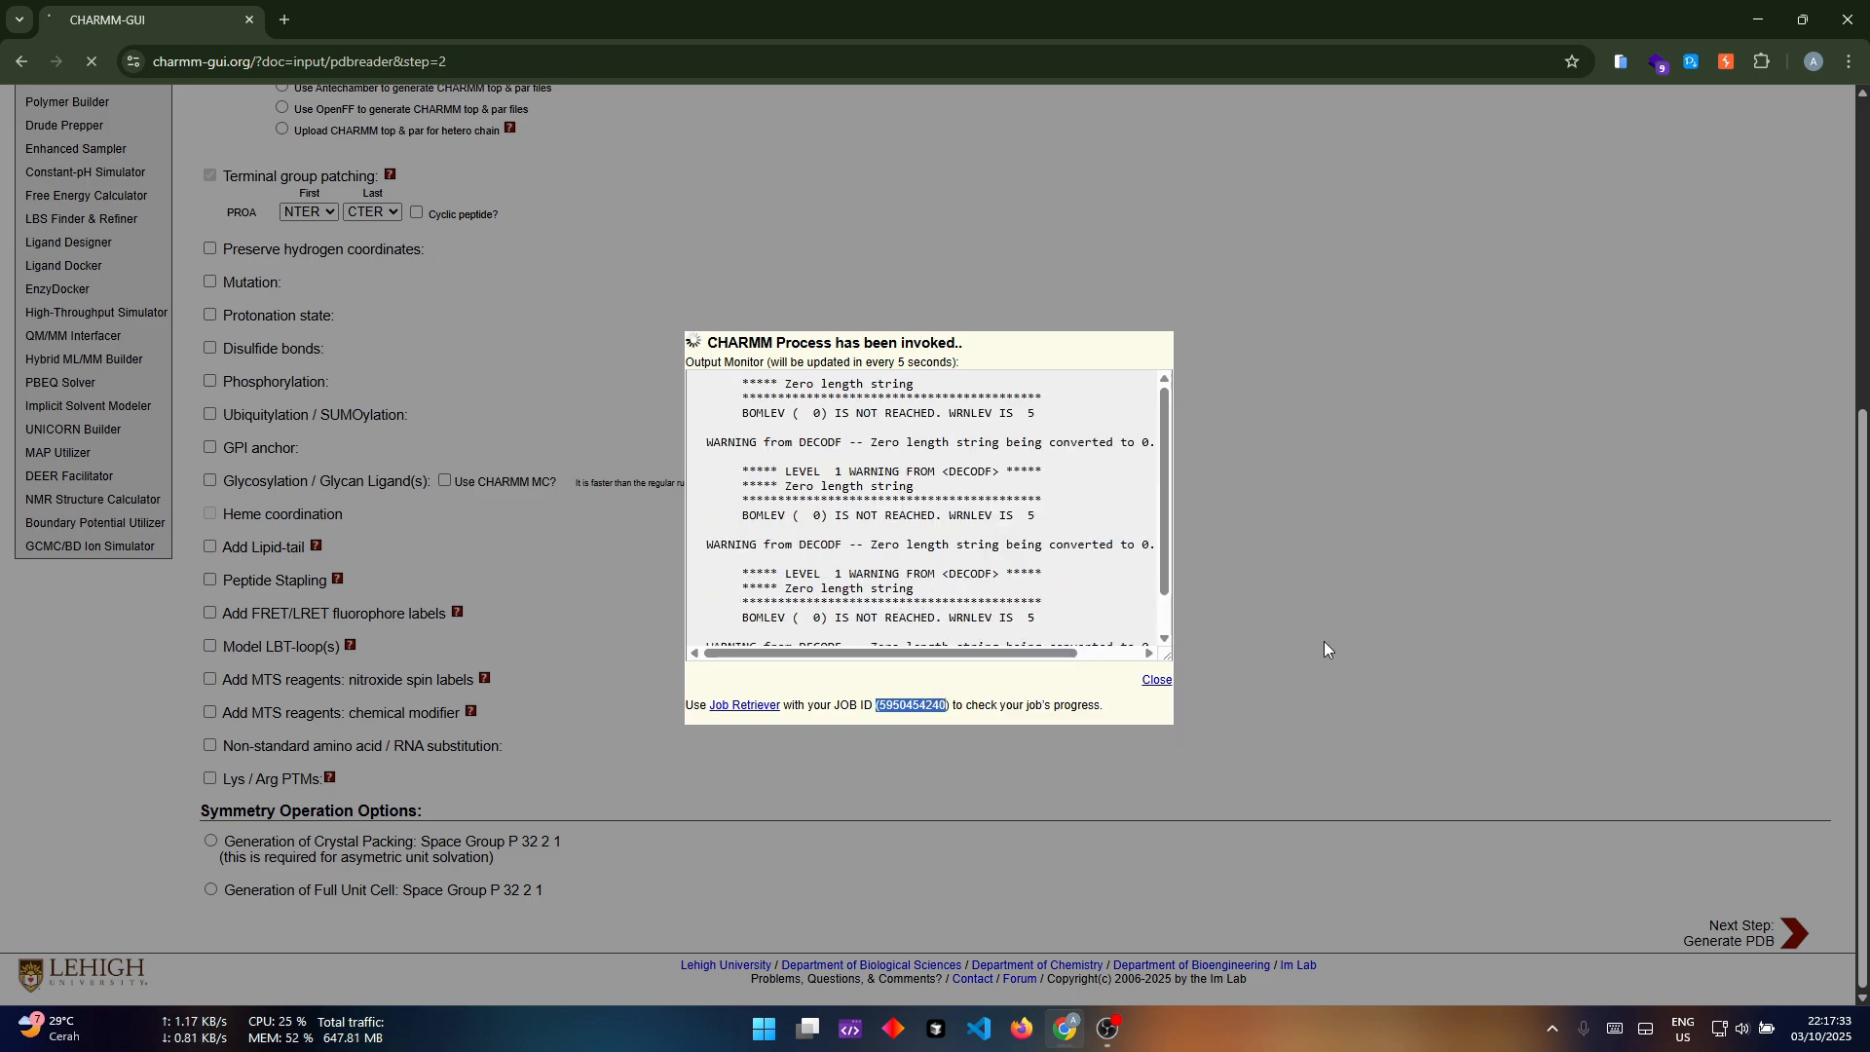
{"action": "scroll", "coordinate": [1324, 641], "scroll_direction": "up", "scroll_amount": 5}
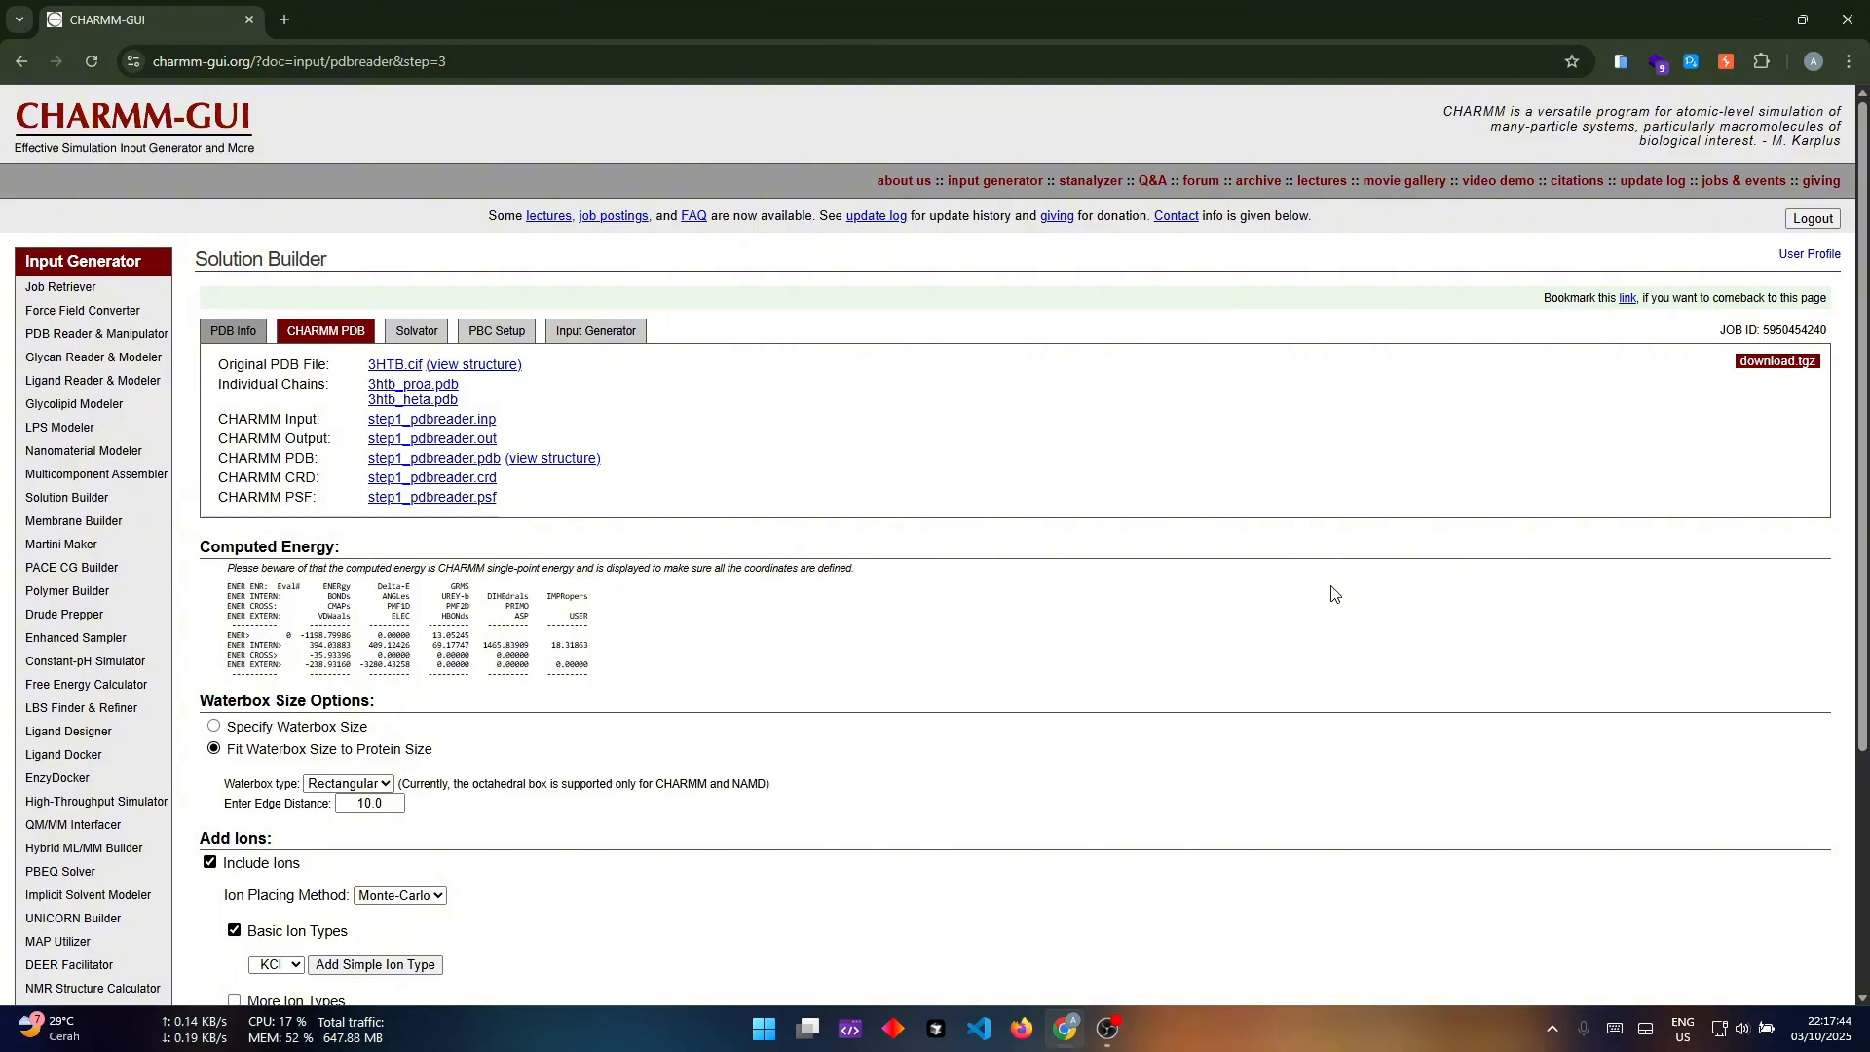
{"action": "scroll", "coordinate": [1359, 506], "scroll_direction": "down", "scroll_amount": 2}
{"action": "scroll", "coordinate": [1786, 293], "scroll_direction": "up", "scroll_amount": 2}
{"action": "double_click", "coordinate": [1782, 331]}
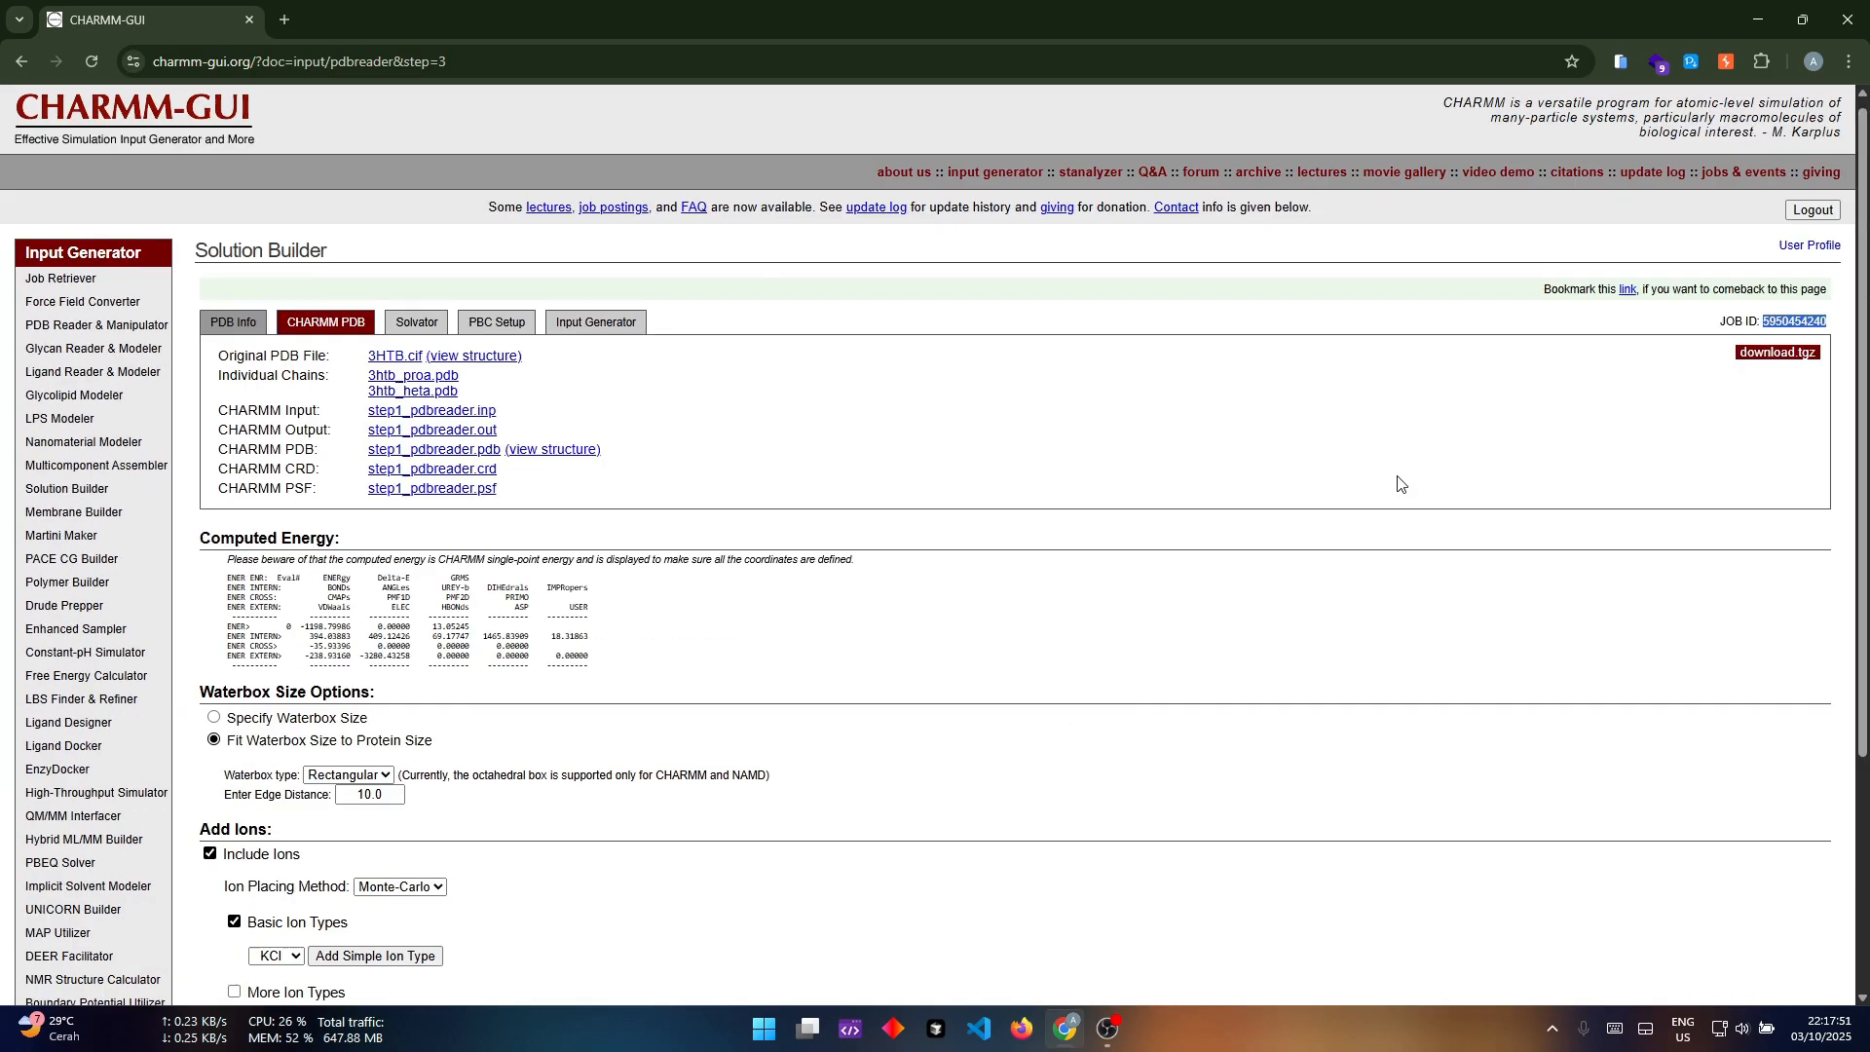
{"action": "scroll", "coordinate": [1400, 484], "scroll_direction": "up", "scroll_amount": 1}
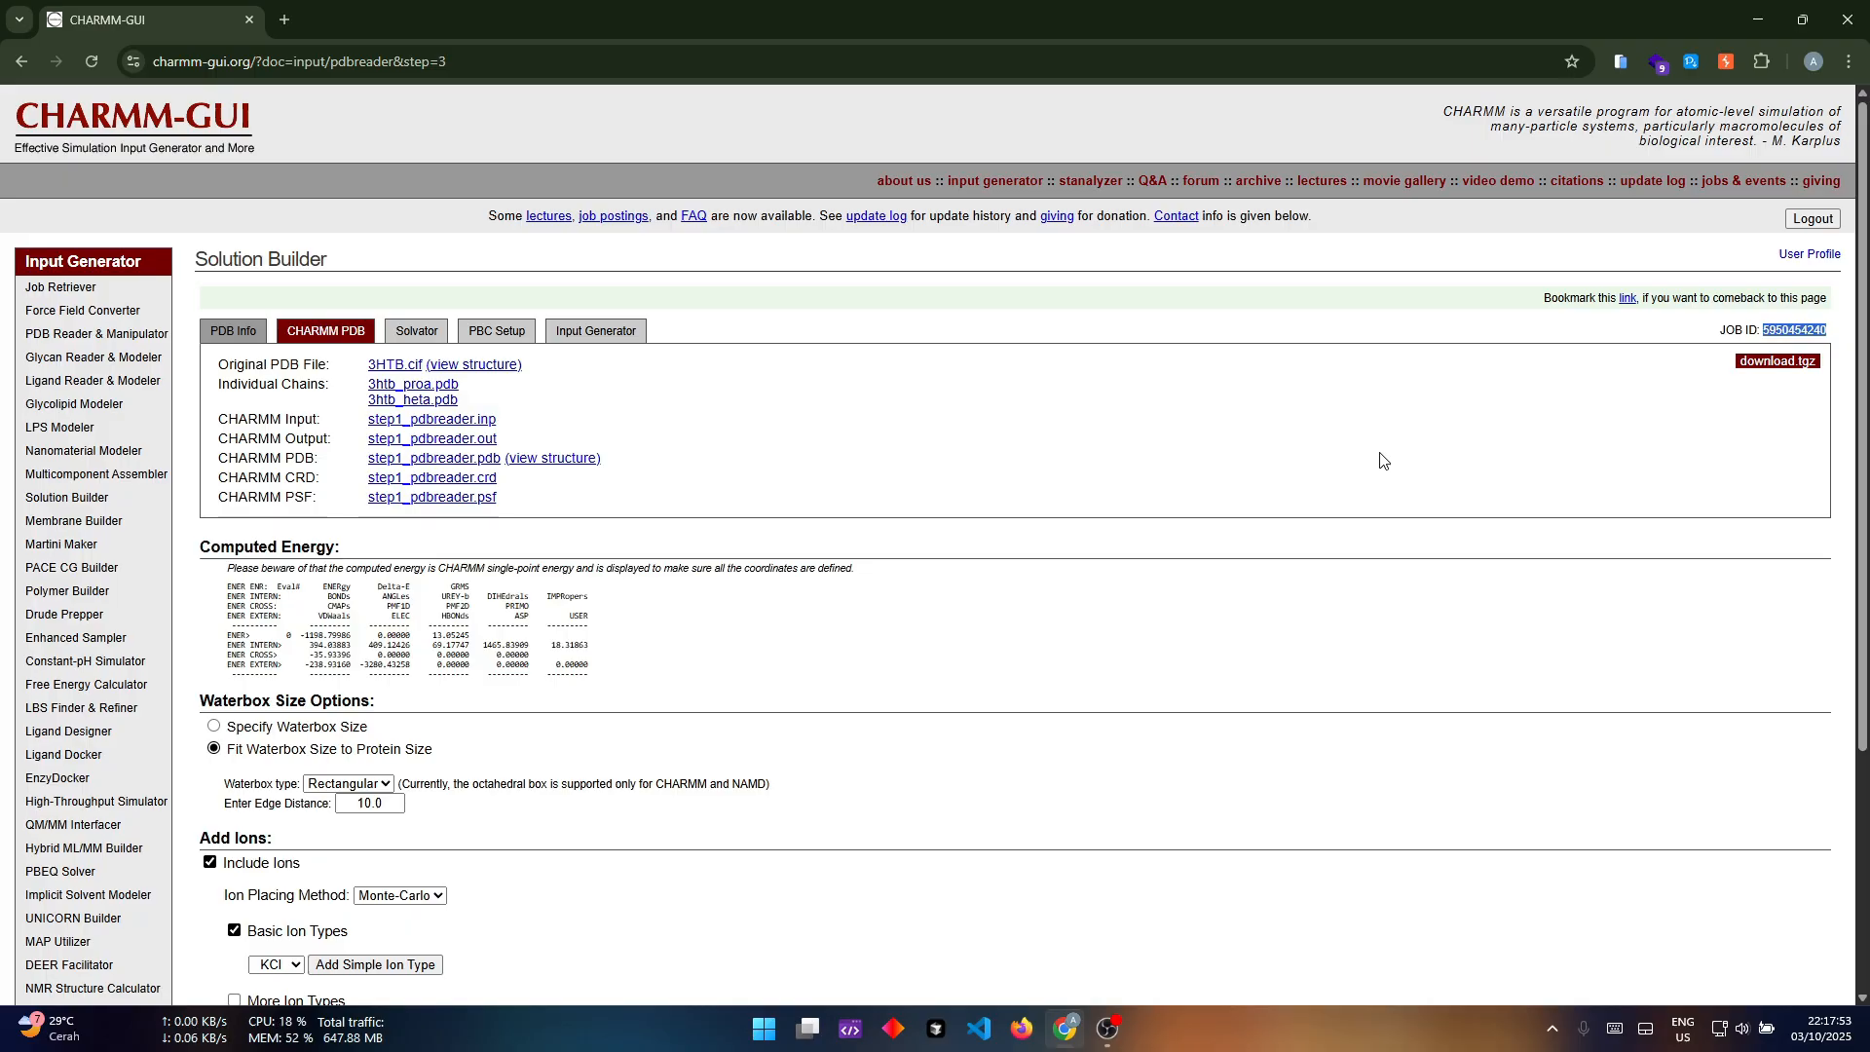
Step: Replace the KCl entry in the ion list with NaCl, keeping the 0.15 concentration
{"action": "scroll", "coordinate": [976, 400], "scroll_direction": "down", "scroll_amount": 3}
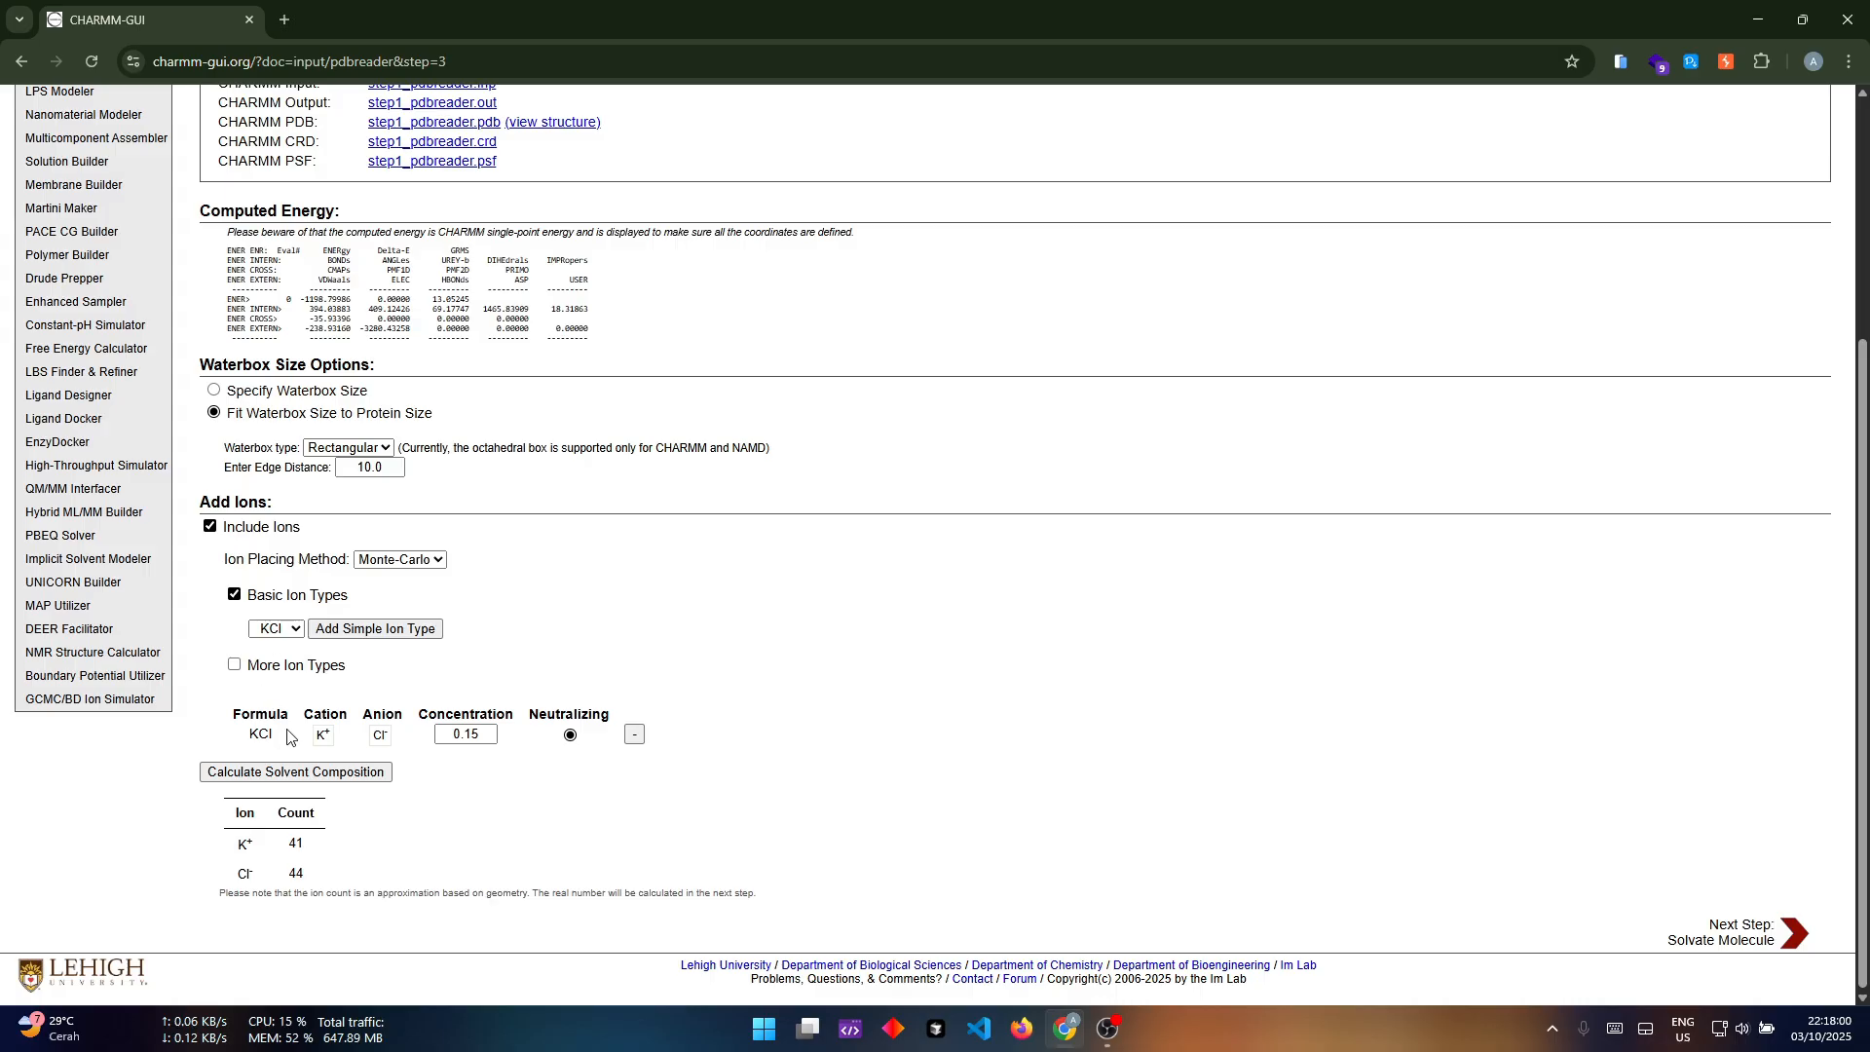
{"action": "left_click", "coordinate": [277, 629]}
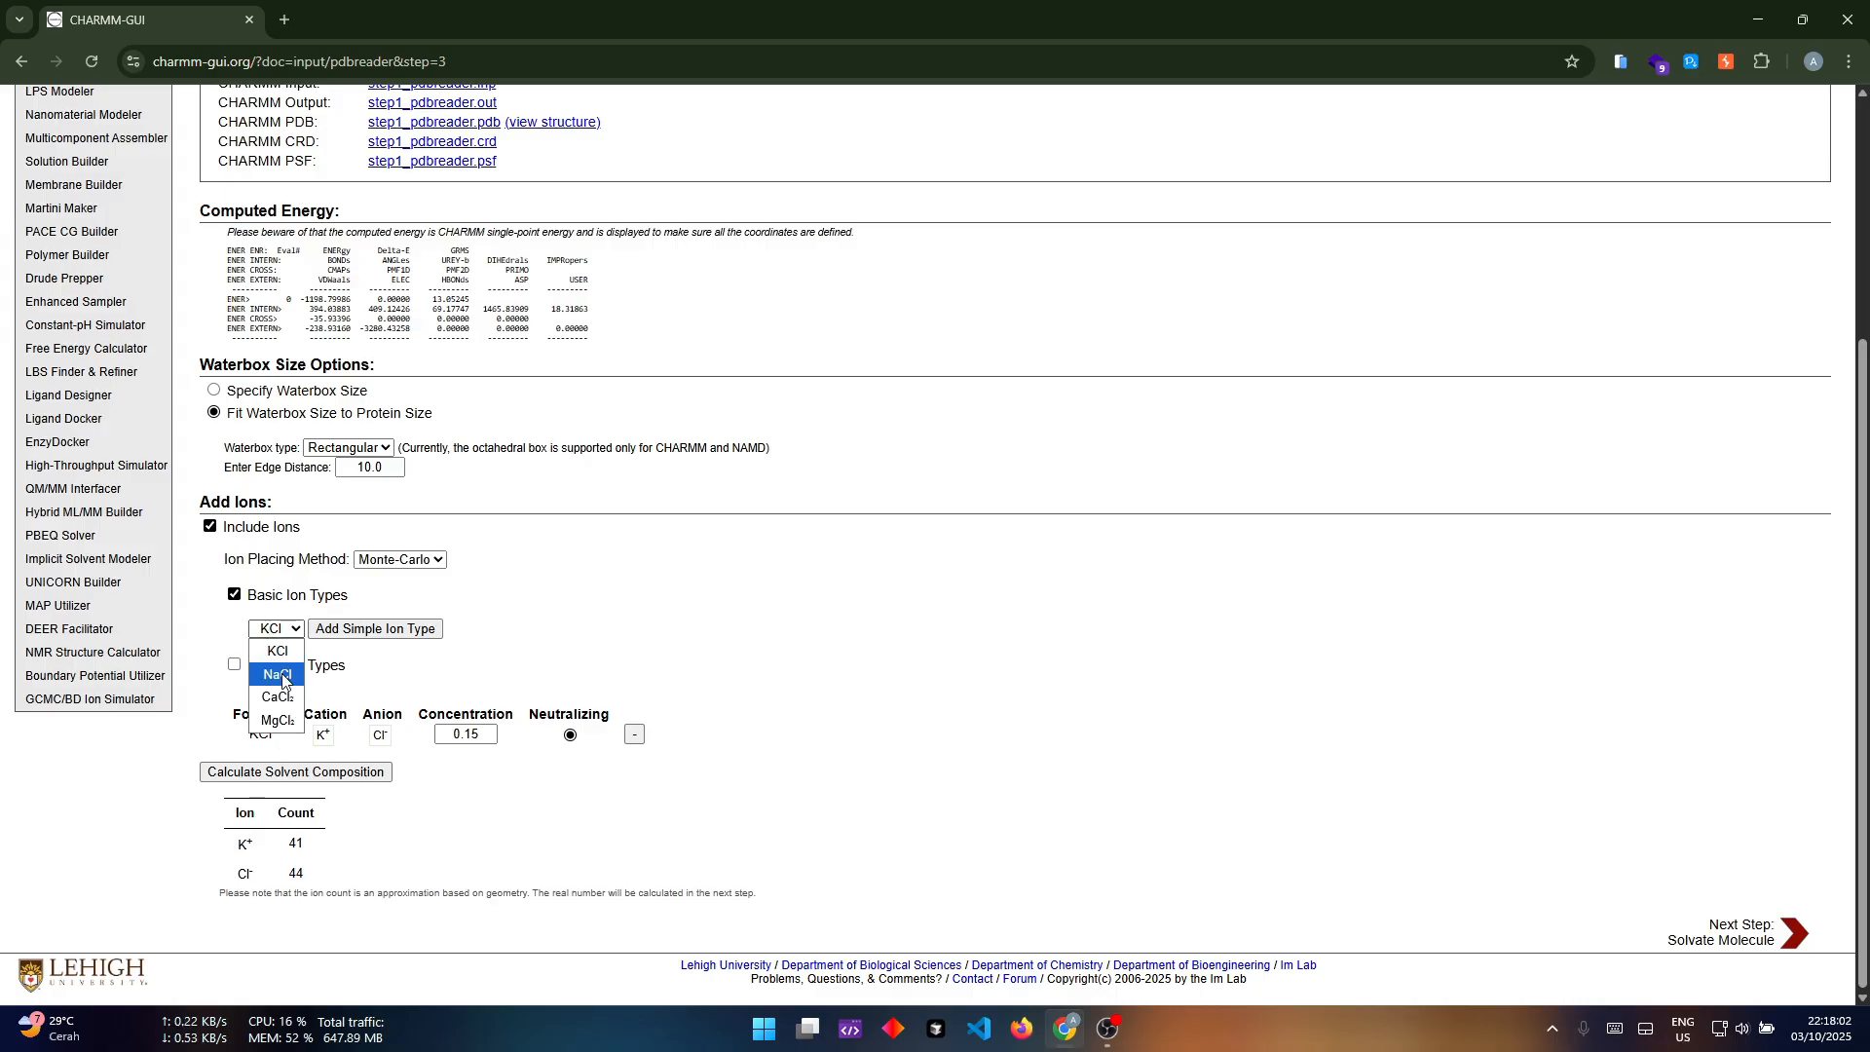
{"action": "left_click", "coordinate": [278, 674]}
{"action": "left_click", "coordinate": [431, 639]}
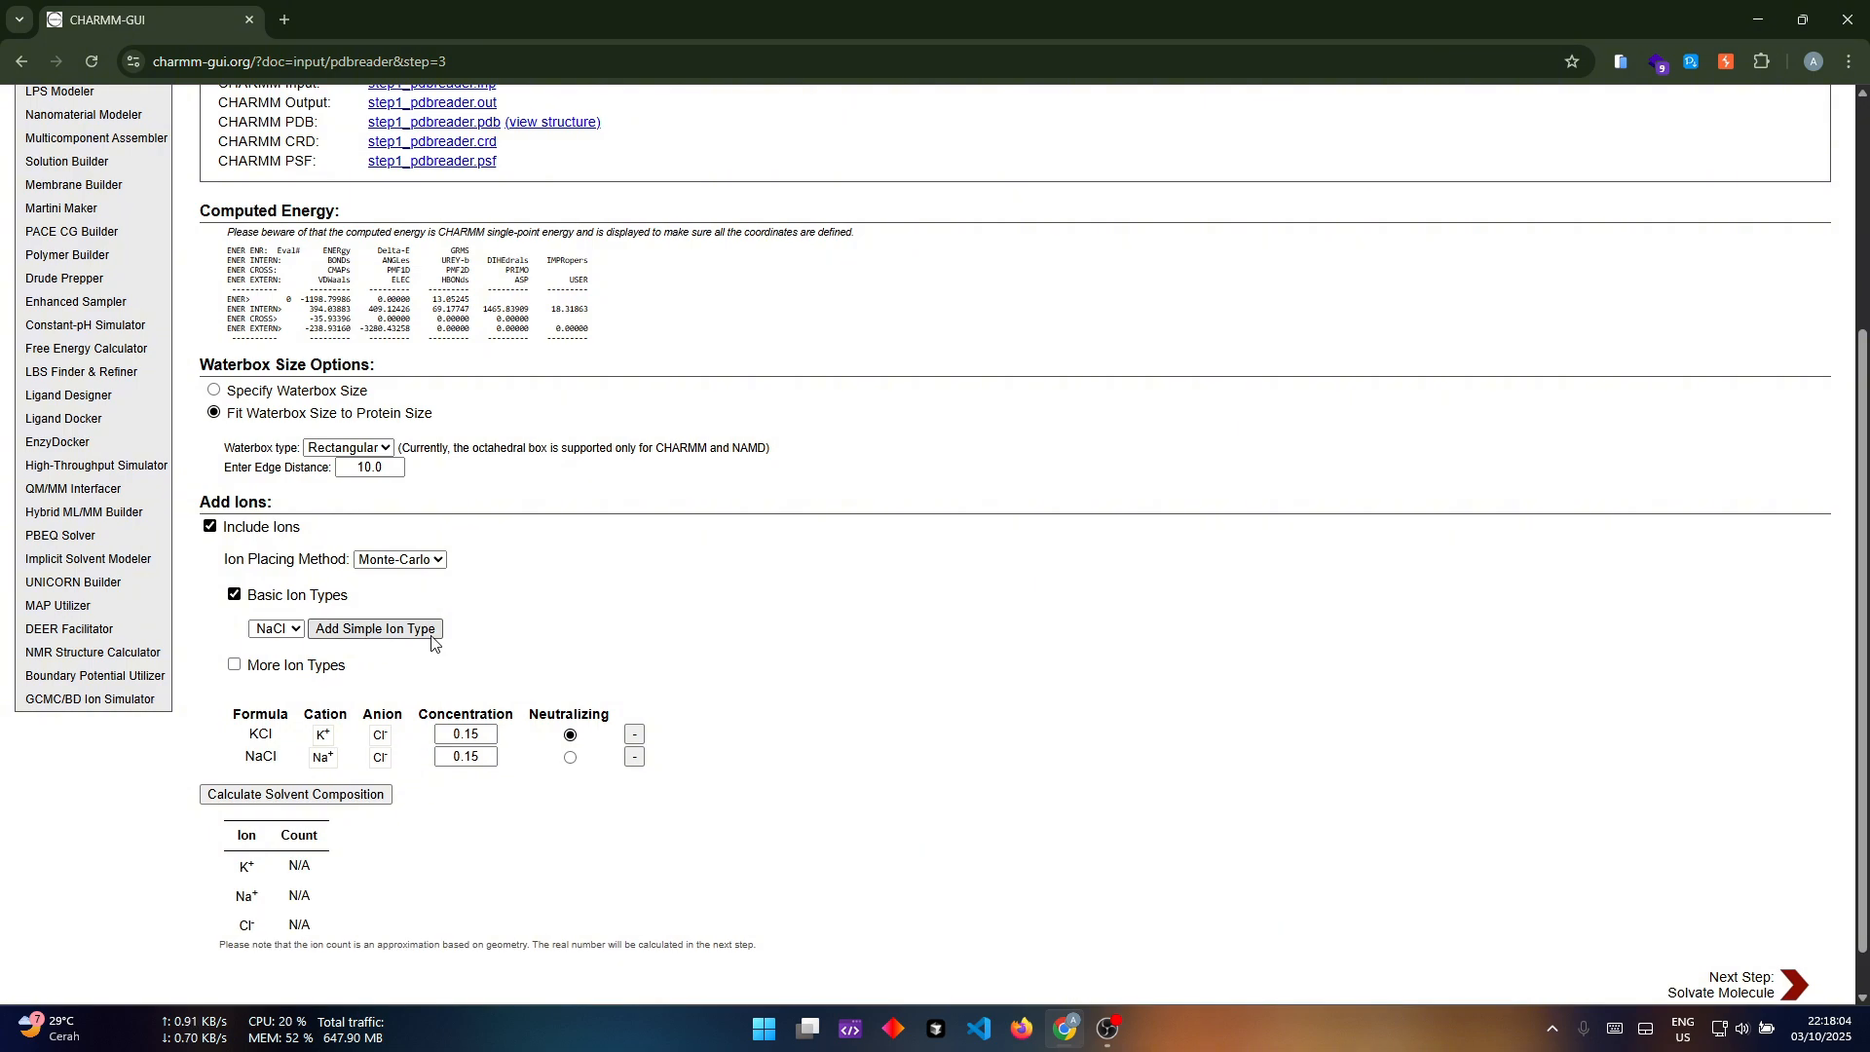
{"action": "left_click", "coordinate": [634, 736]}
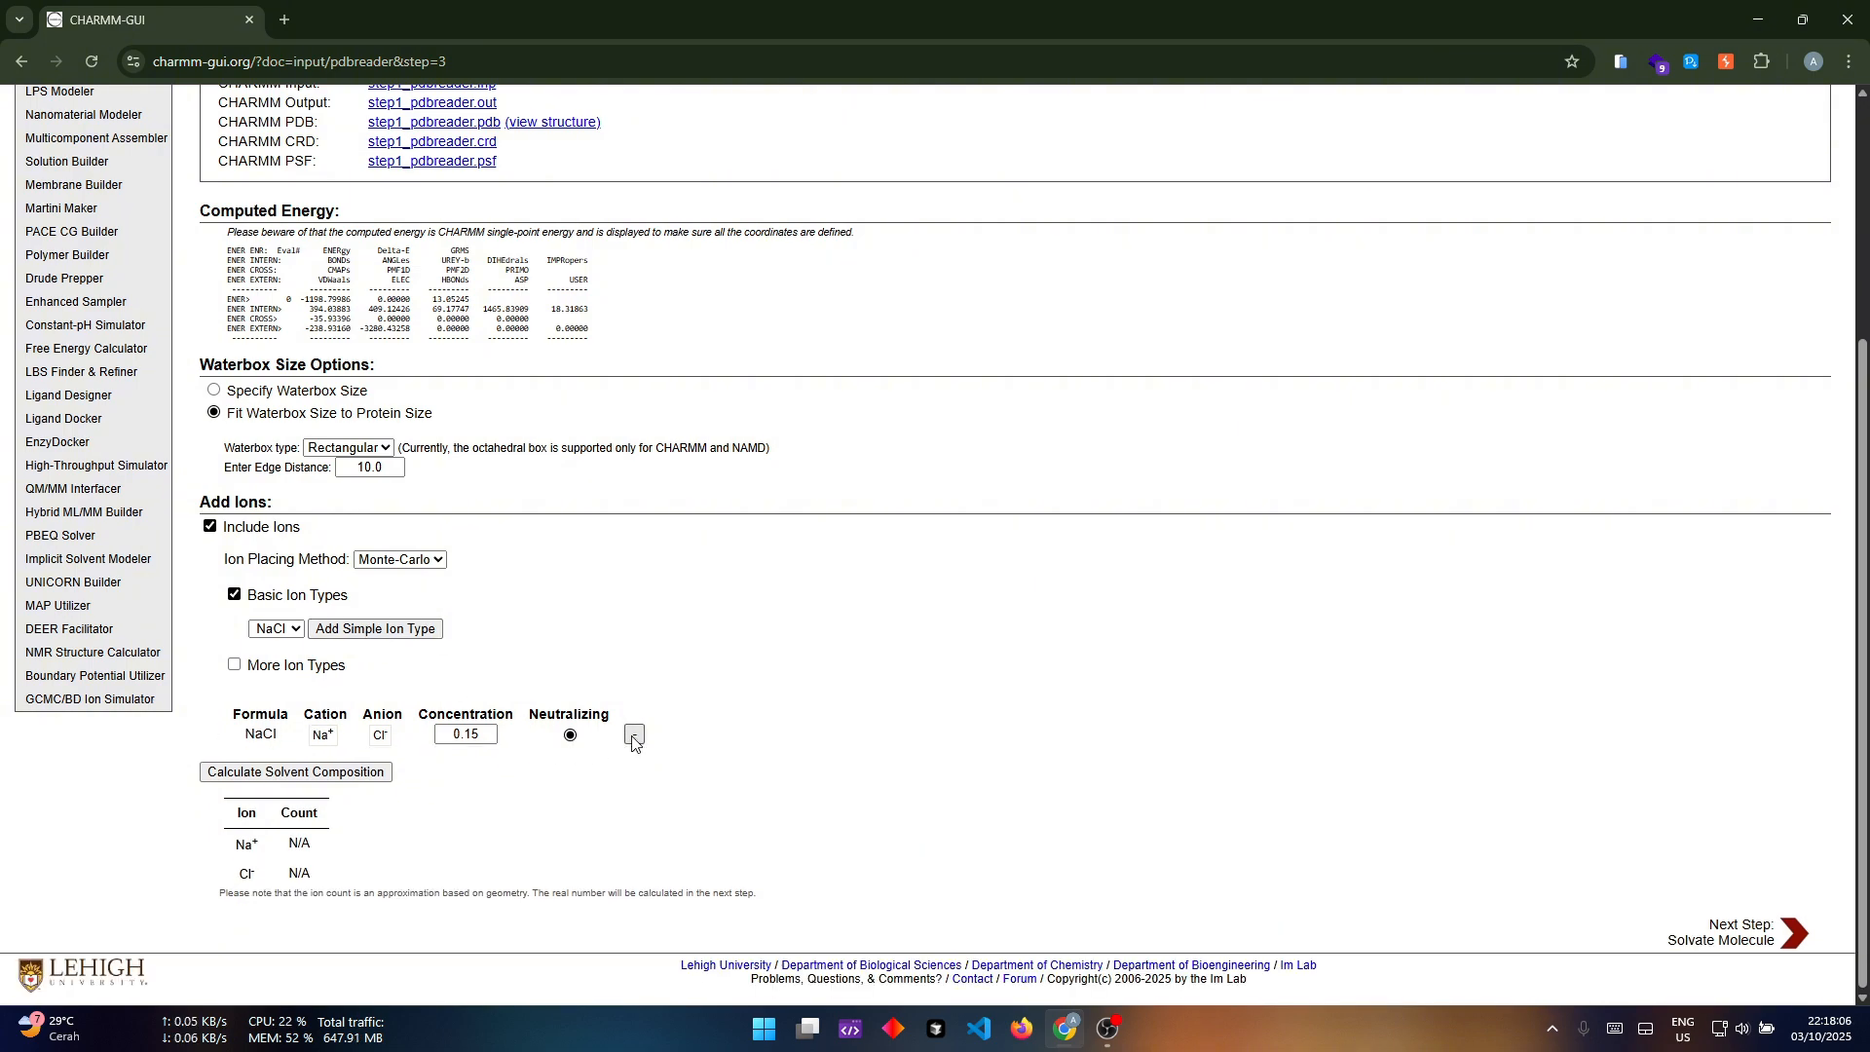
Step: Calculate the solvent composition for the NaCl ions and start solvating the molecule
{"action": "left_click", "coordinate": [314, 772]}
{"action": "left_click", "coordinate": [1779, 945]}
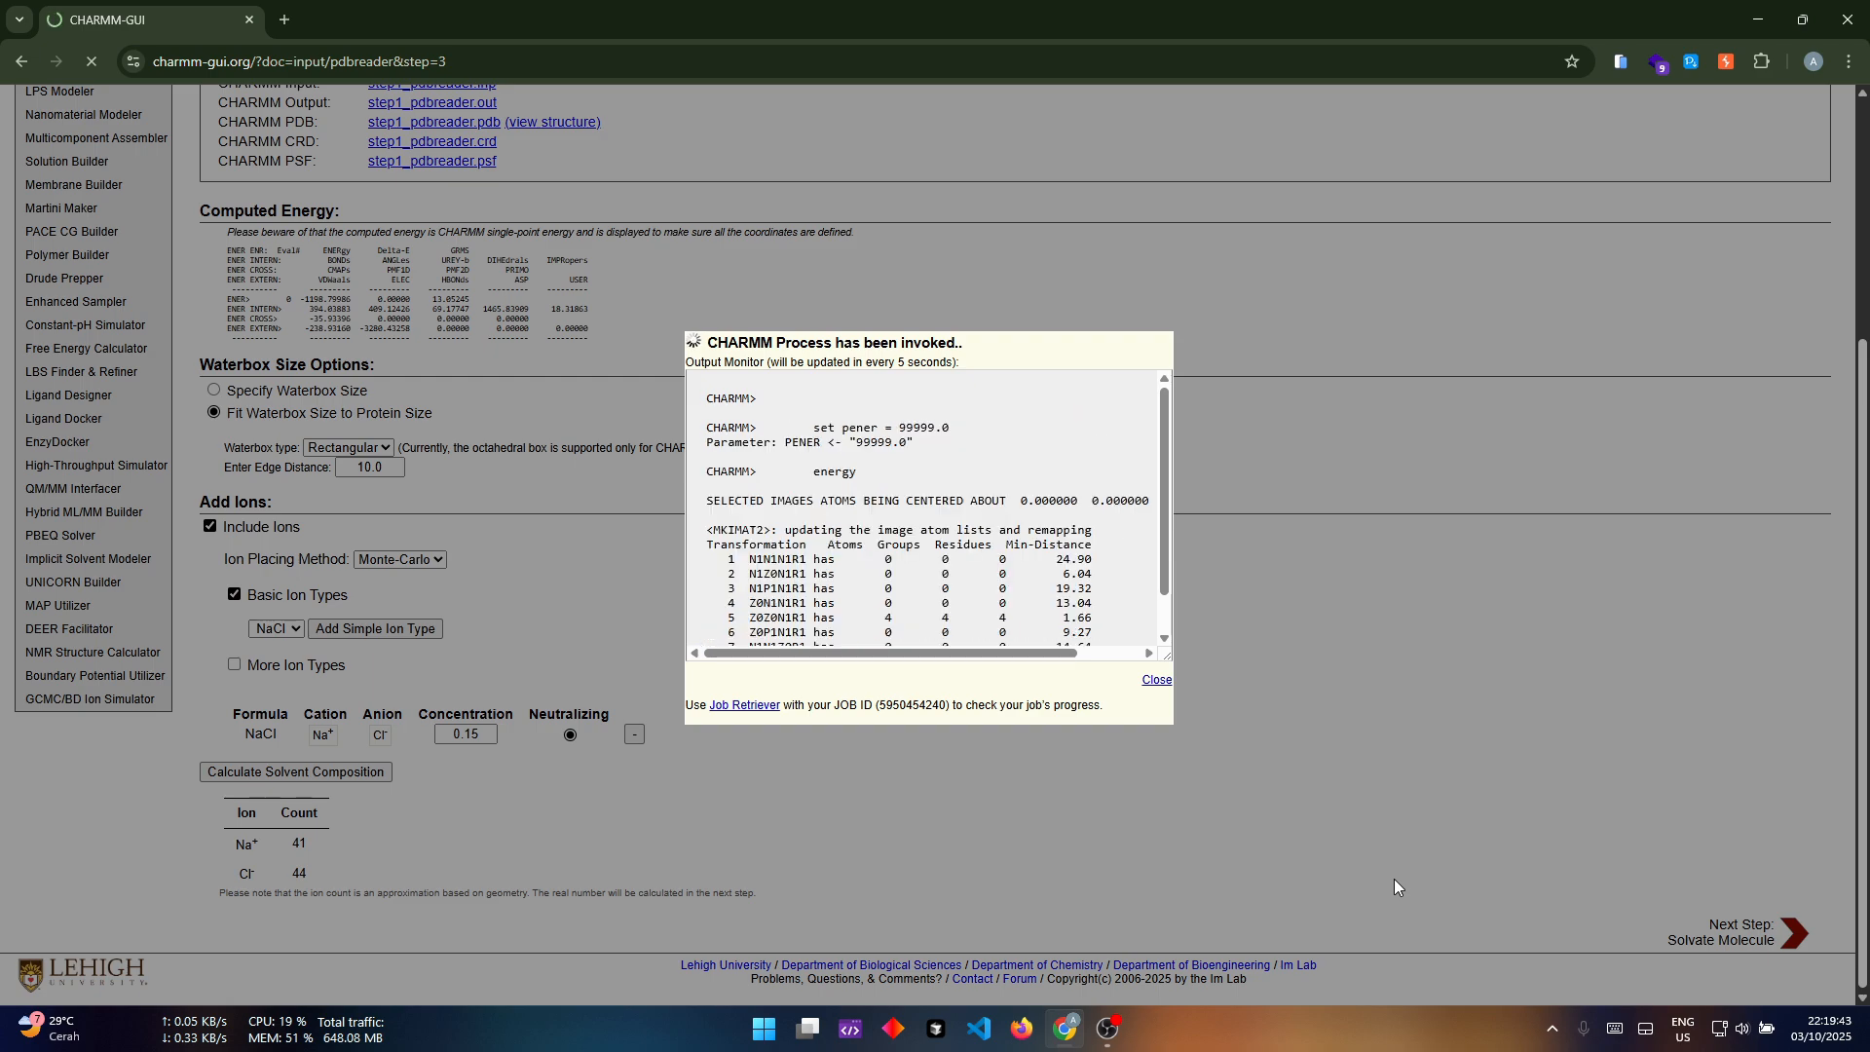
Step: Check GPU 0 and CPU usage in Task Manager while the CHARMM process runs, then minimize it
{"action": "left_click", "coordinate": [1275, 1021]}
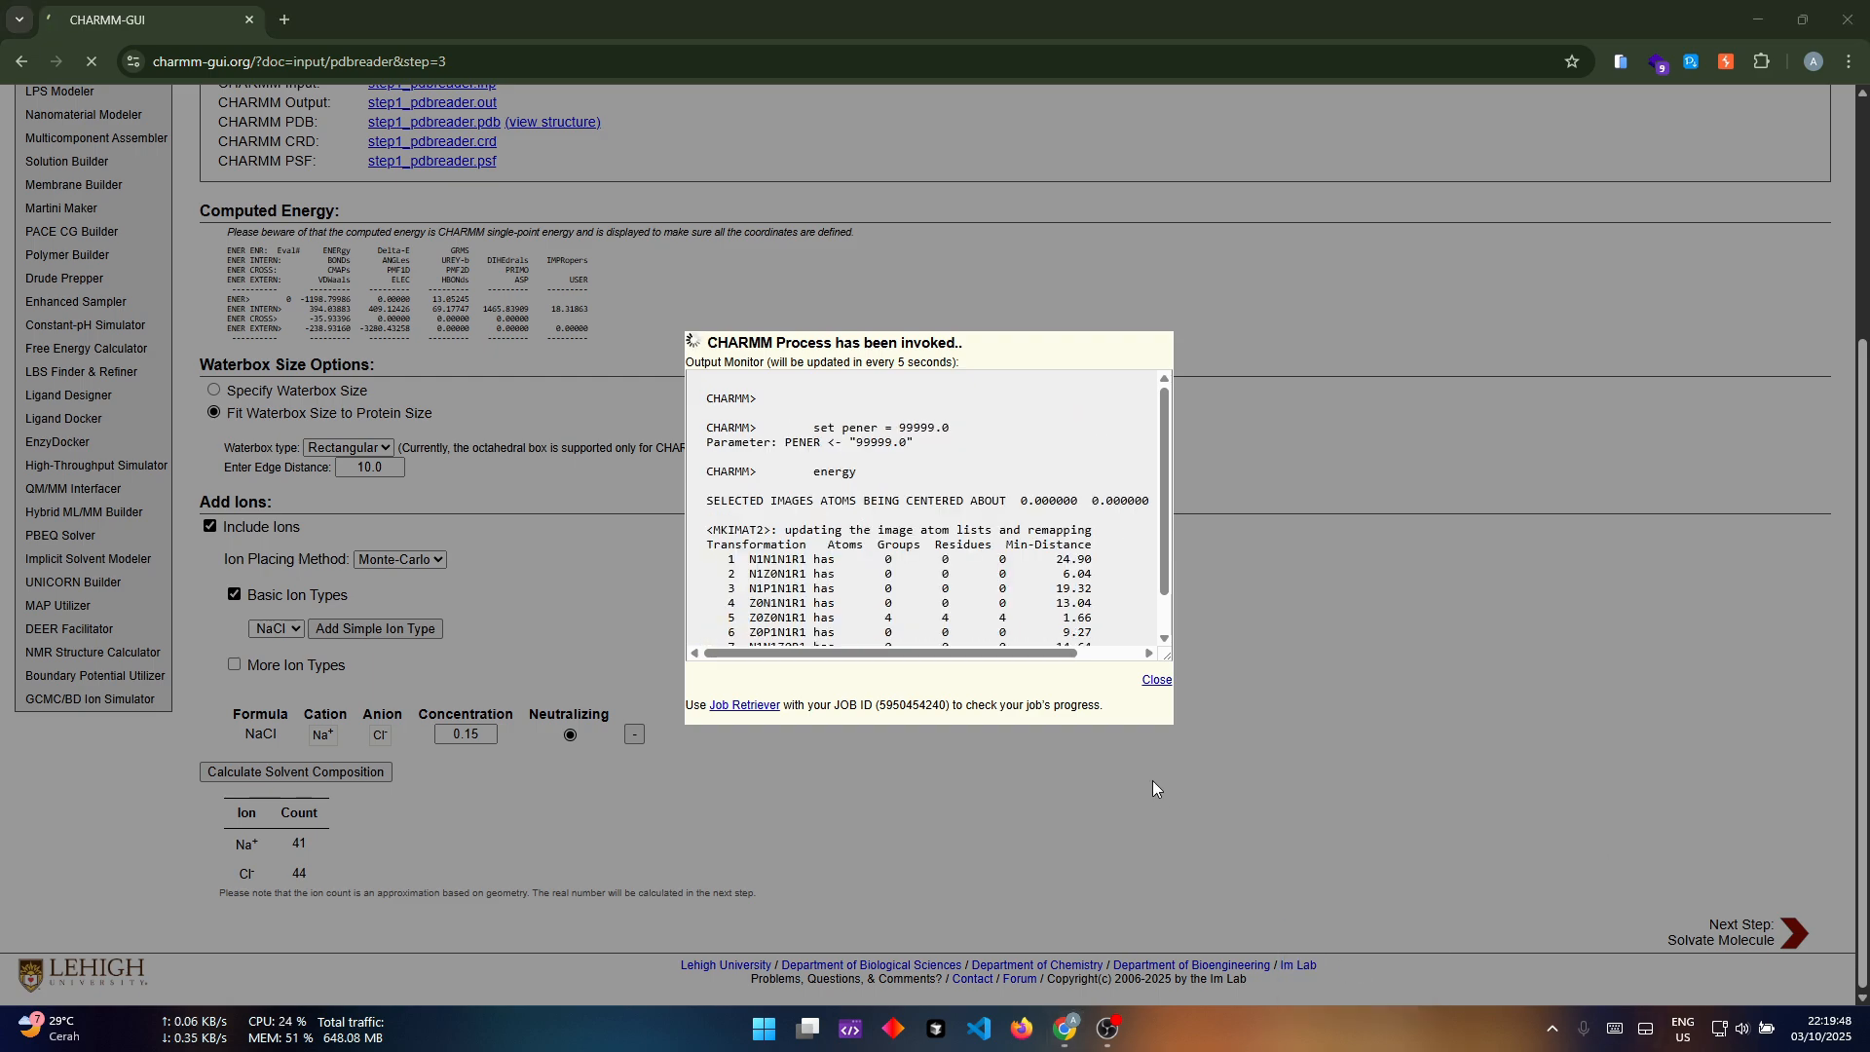
{"action": "key", "text": "ctrl+shift+Escape"}
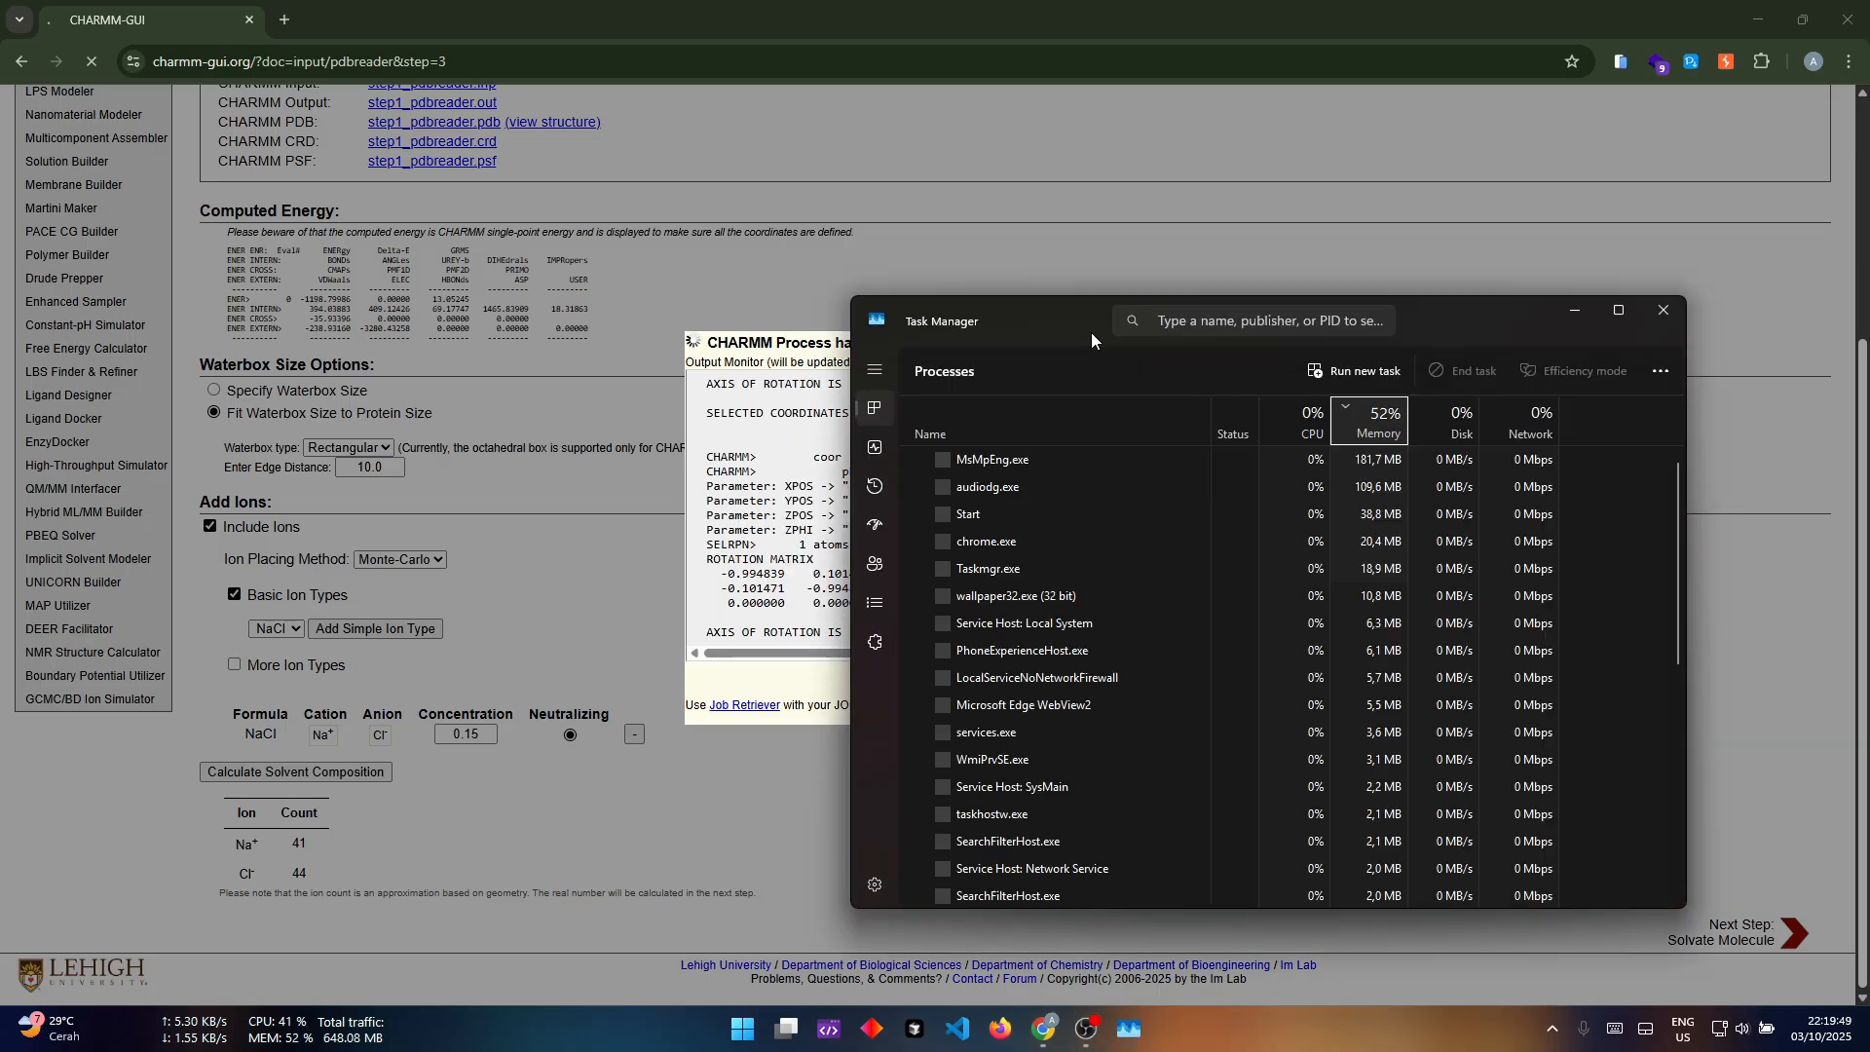
{"action": "left_click", "coordinate": [845, 464]}
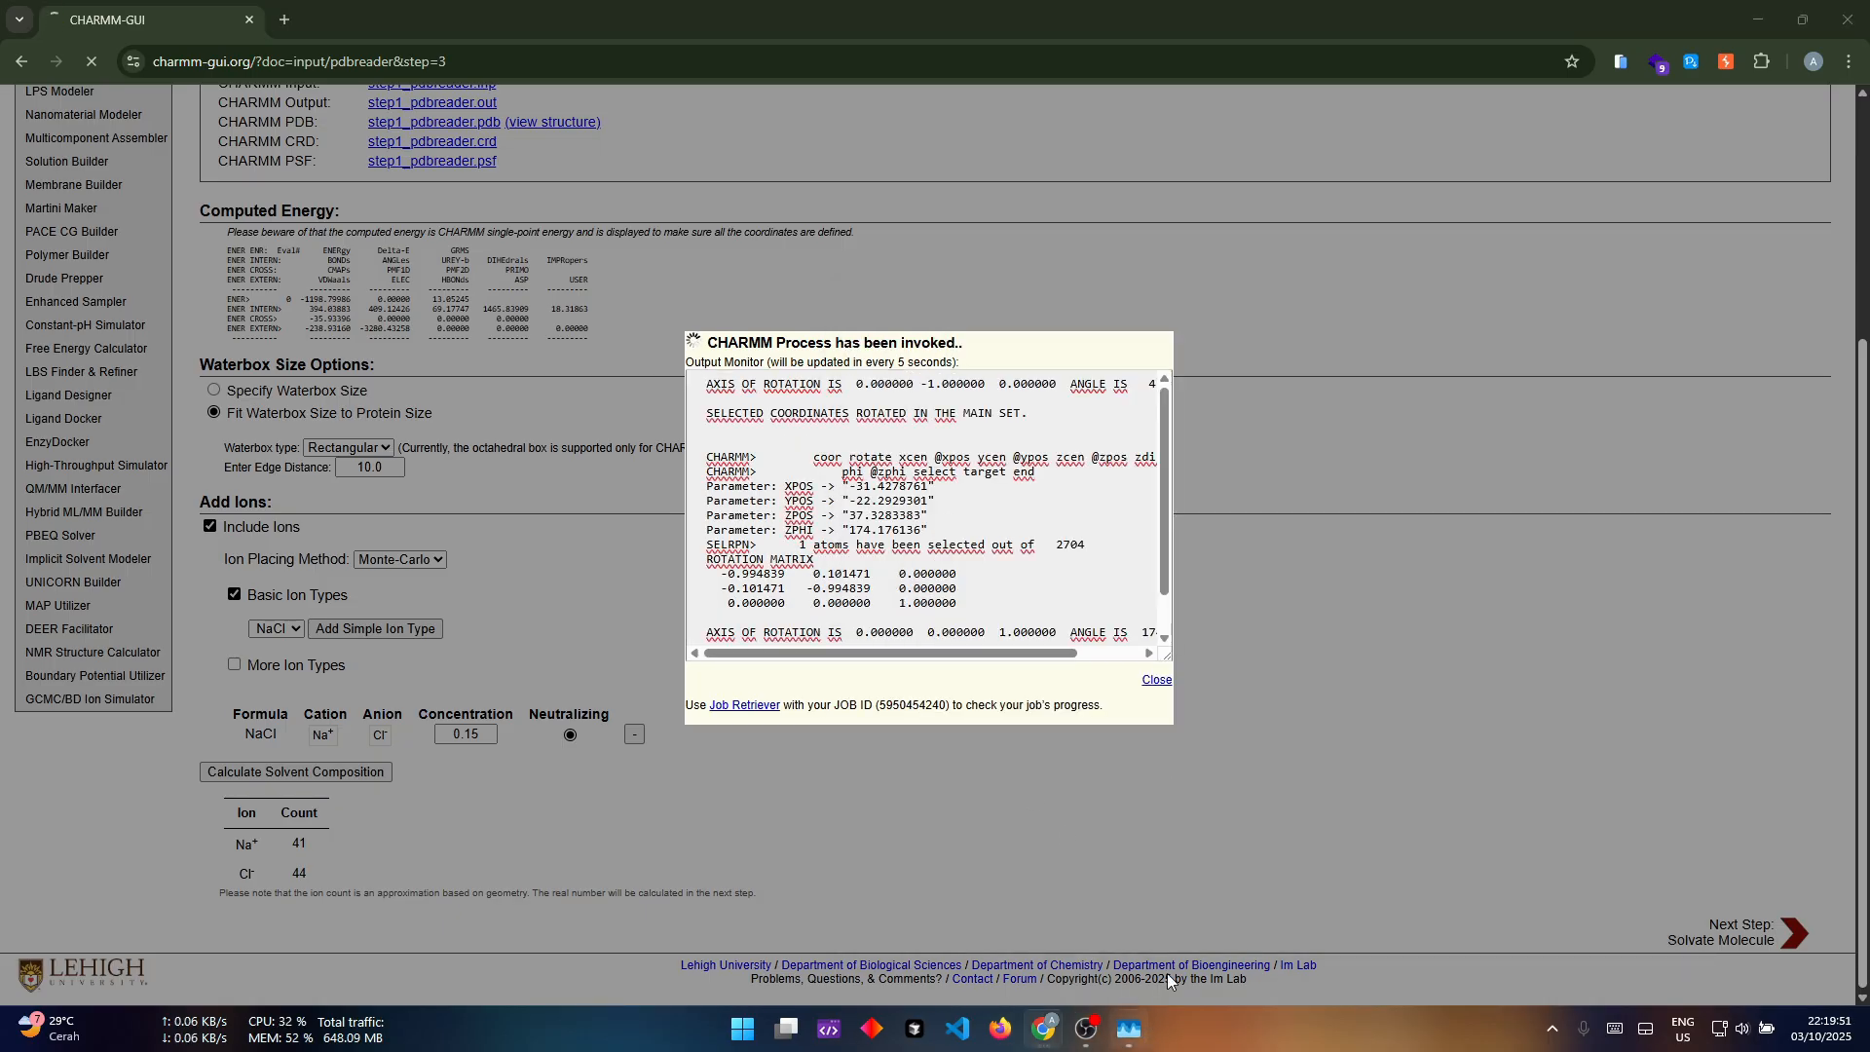
{"action": "left_click", "coordinate": [1129, 1029]}
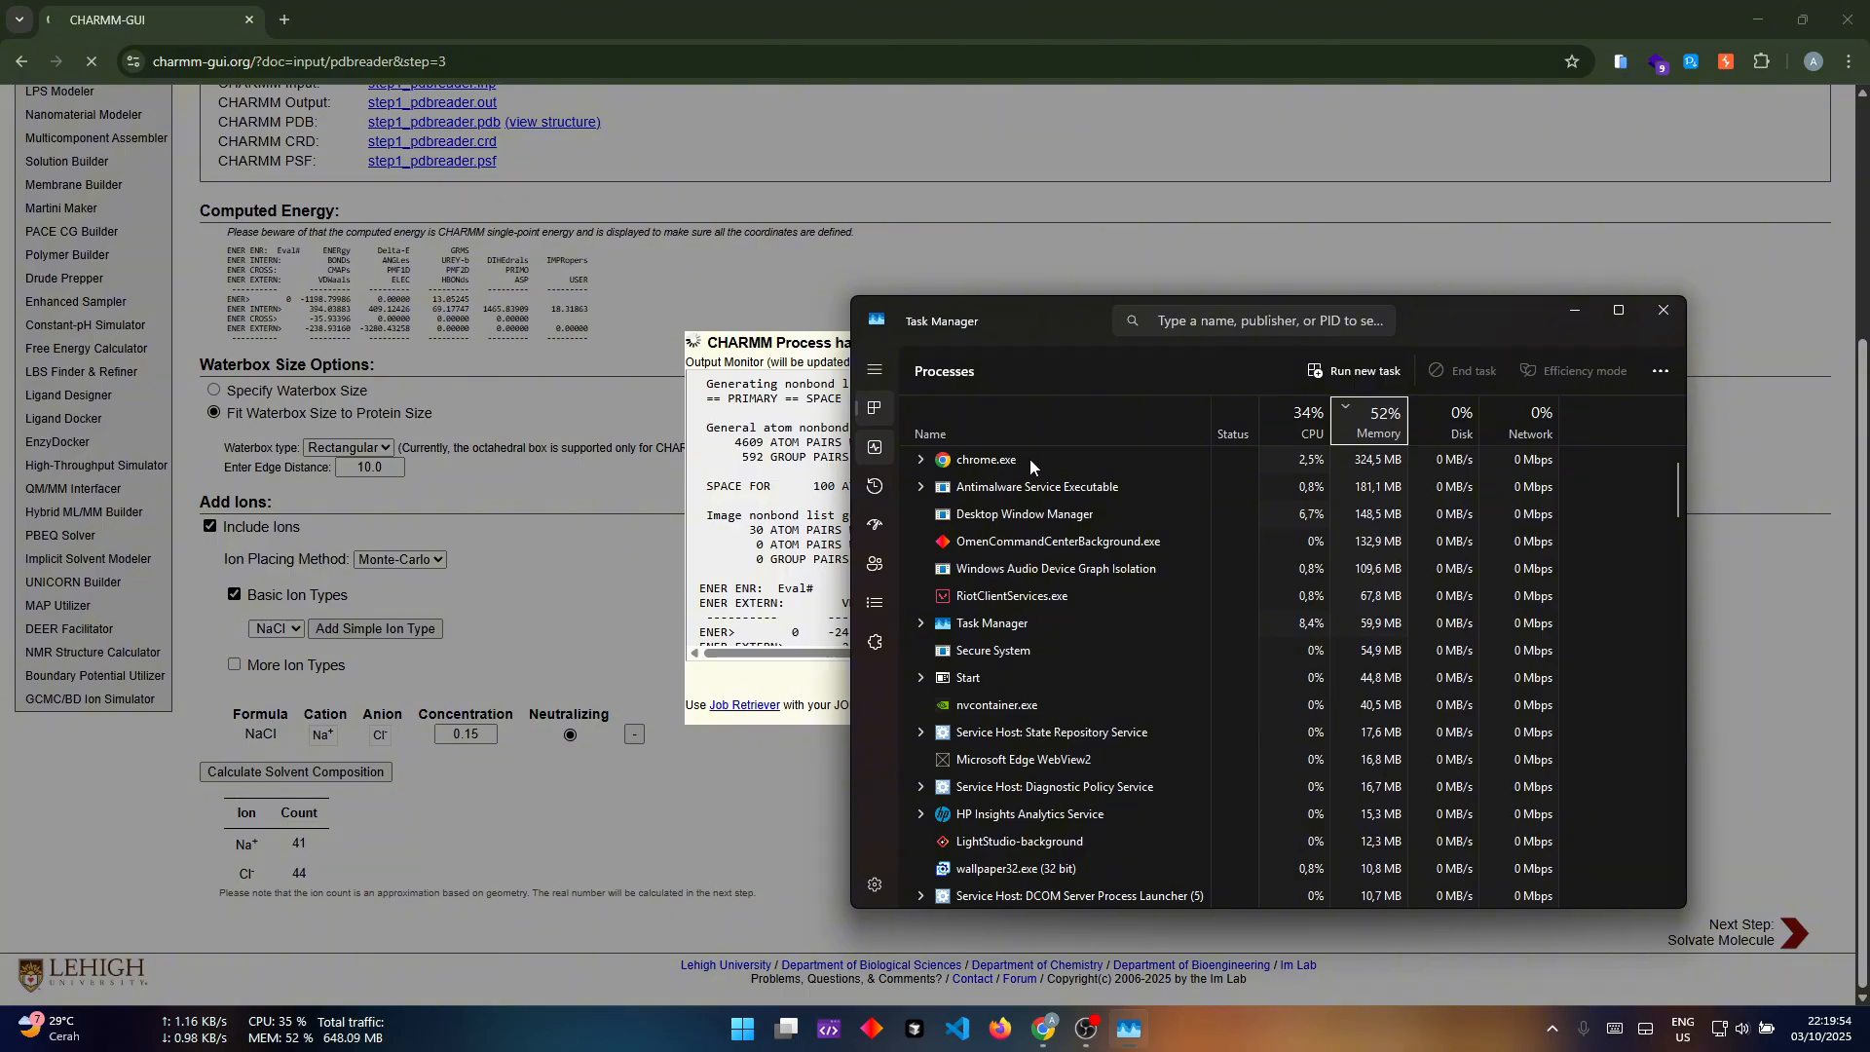
{"action": "left_click", "coordinate": [883, 450]}
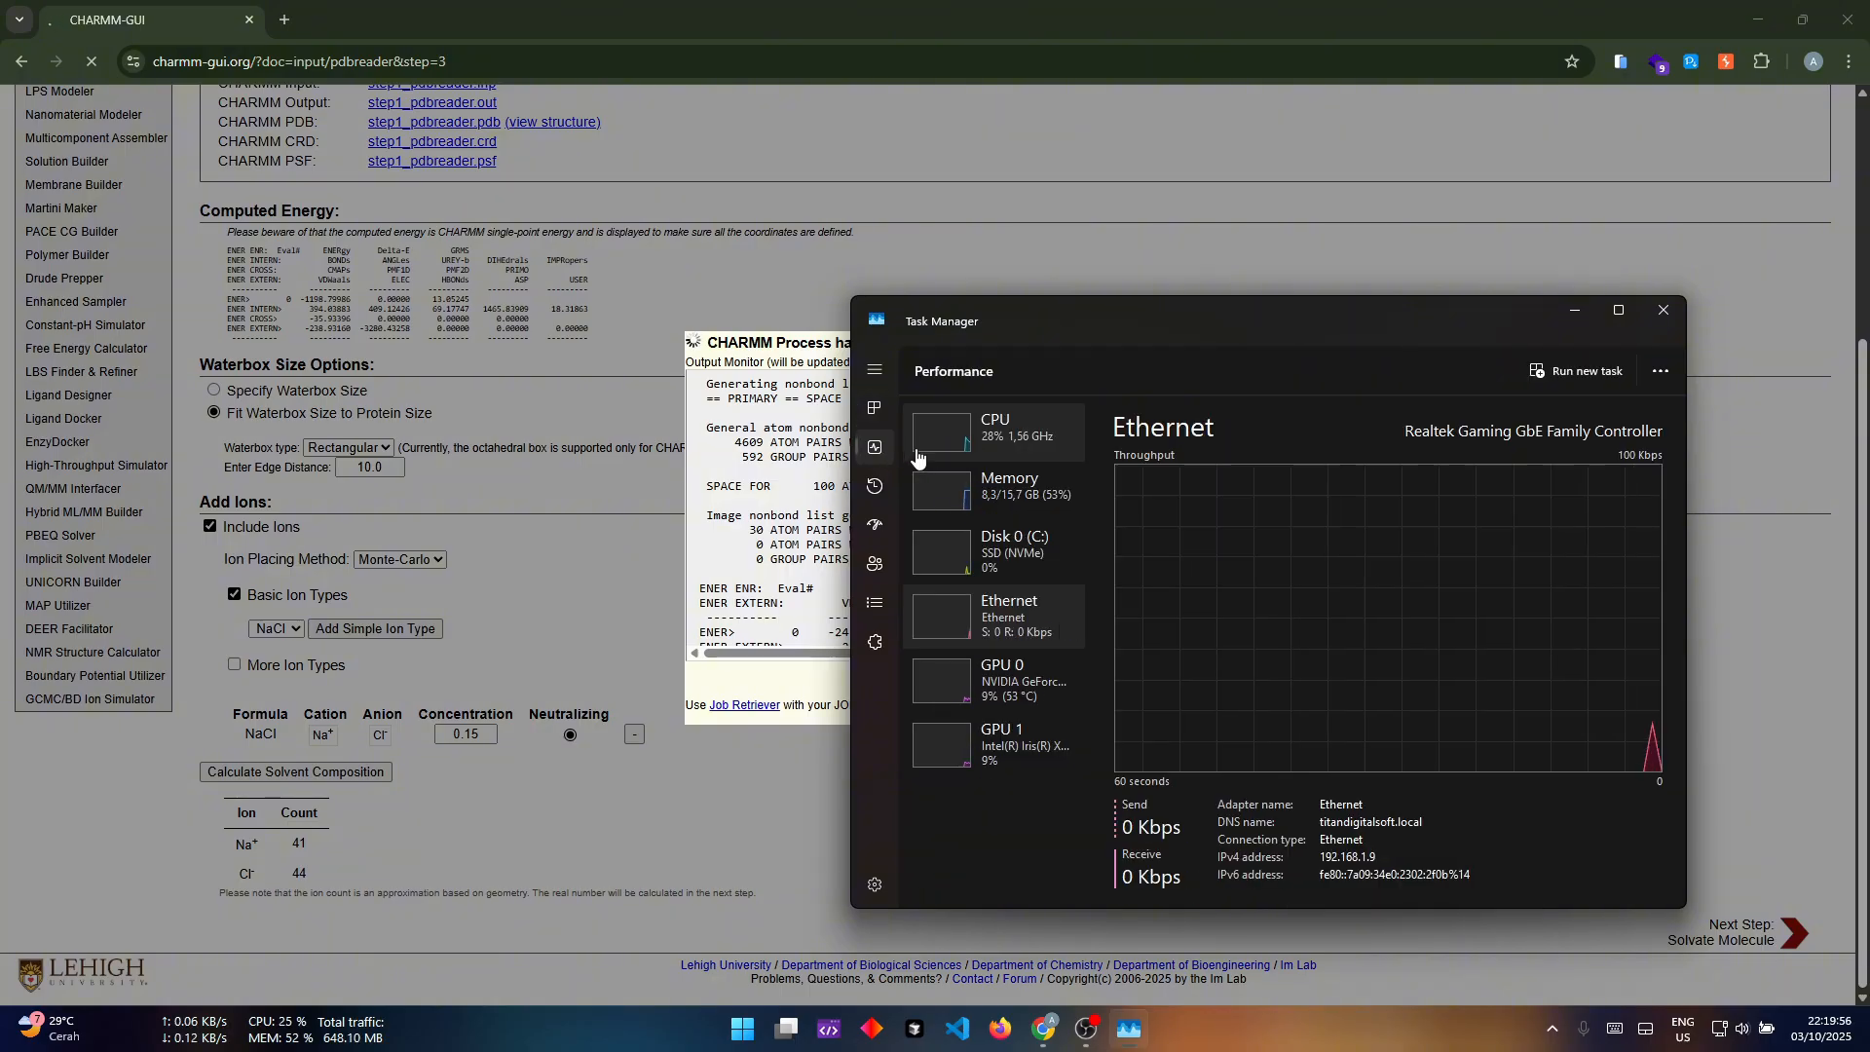
{"action": "left_click", "coordinate": [1009, 458]}
{"action": "left_click", "coordinate": [1003, 680]}
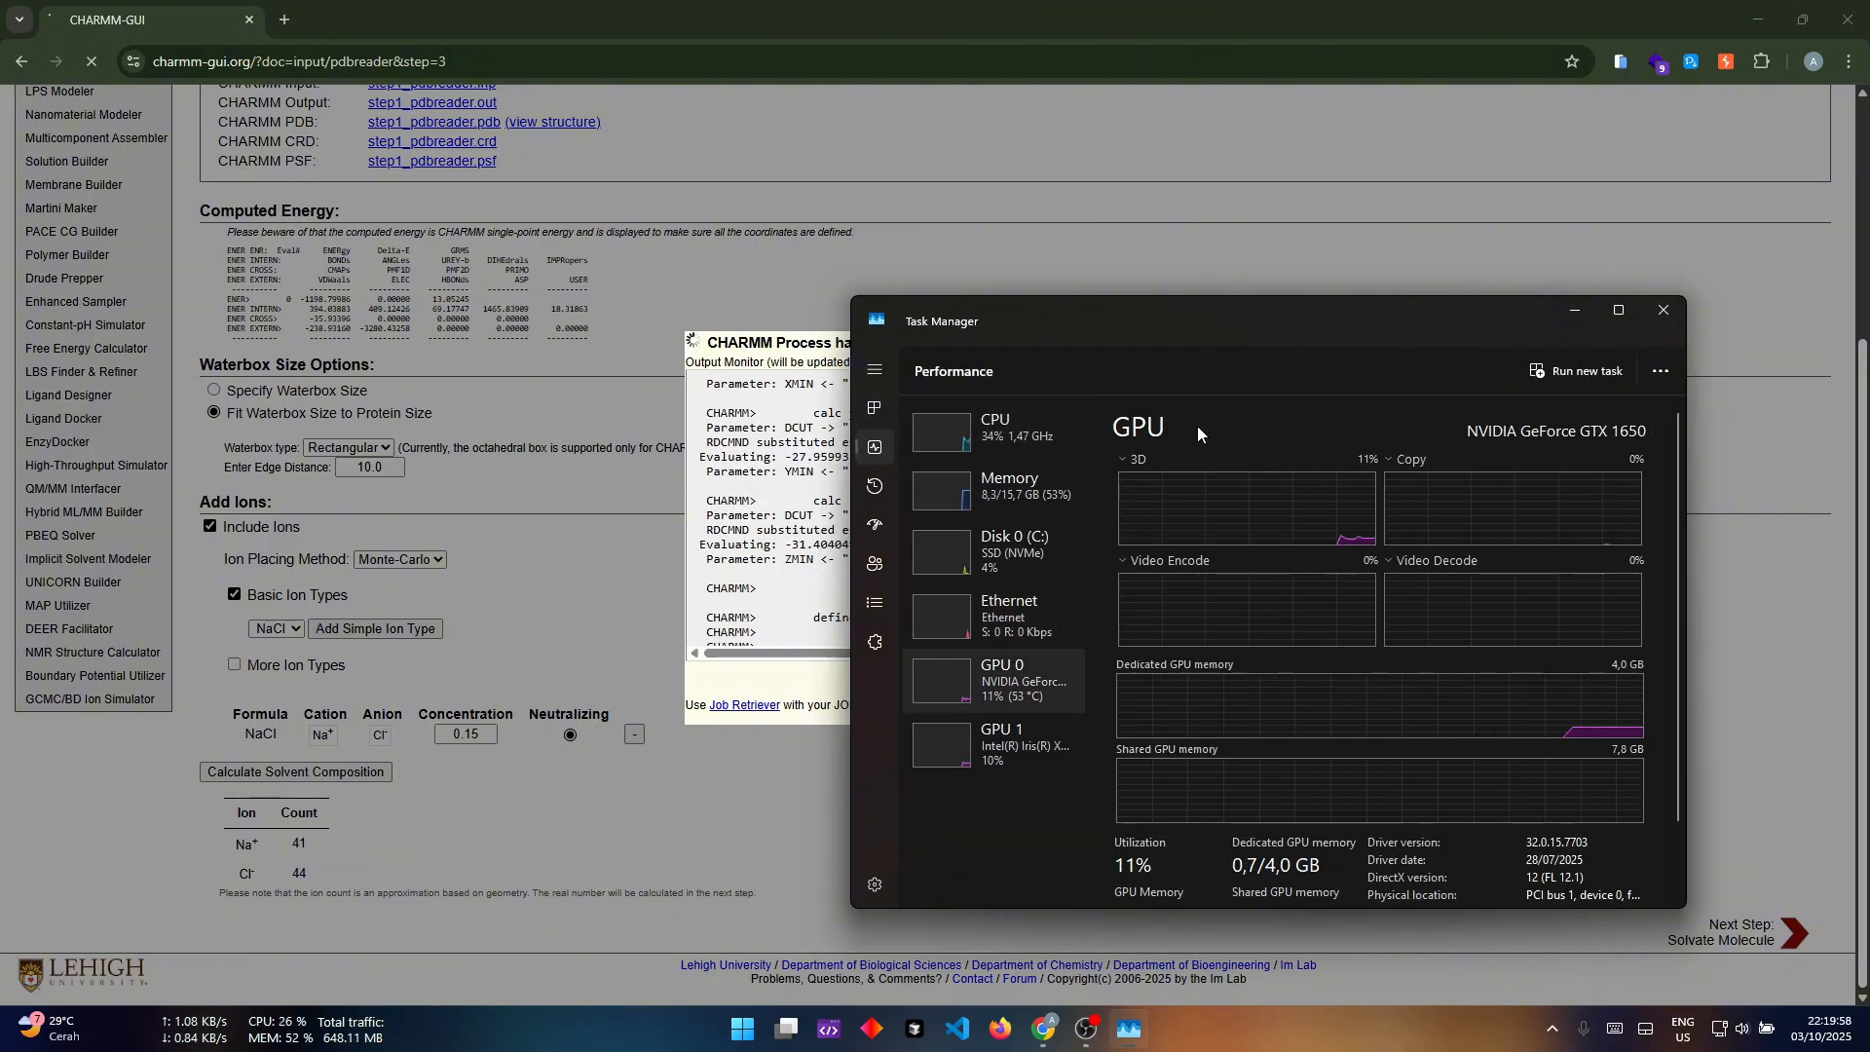
{"action": "left_click", "coordinate": [1003, 431]}
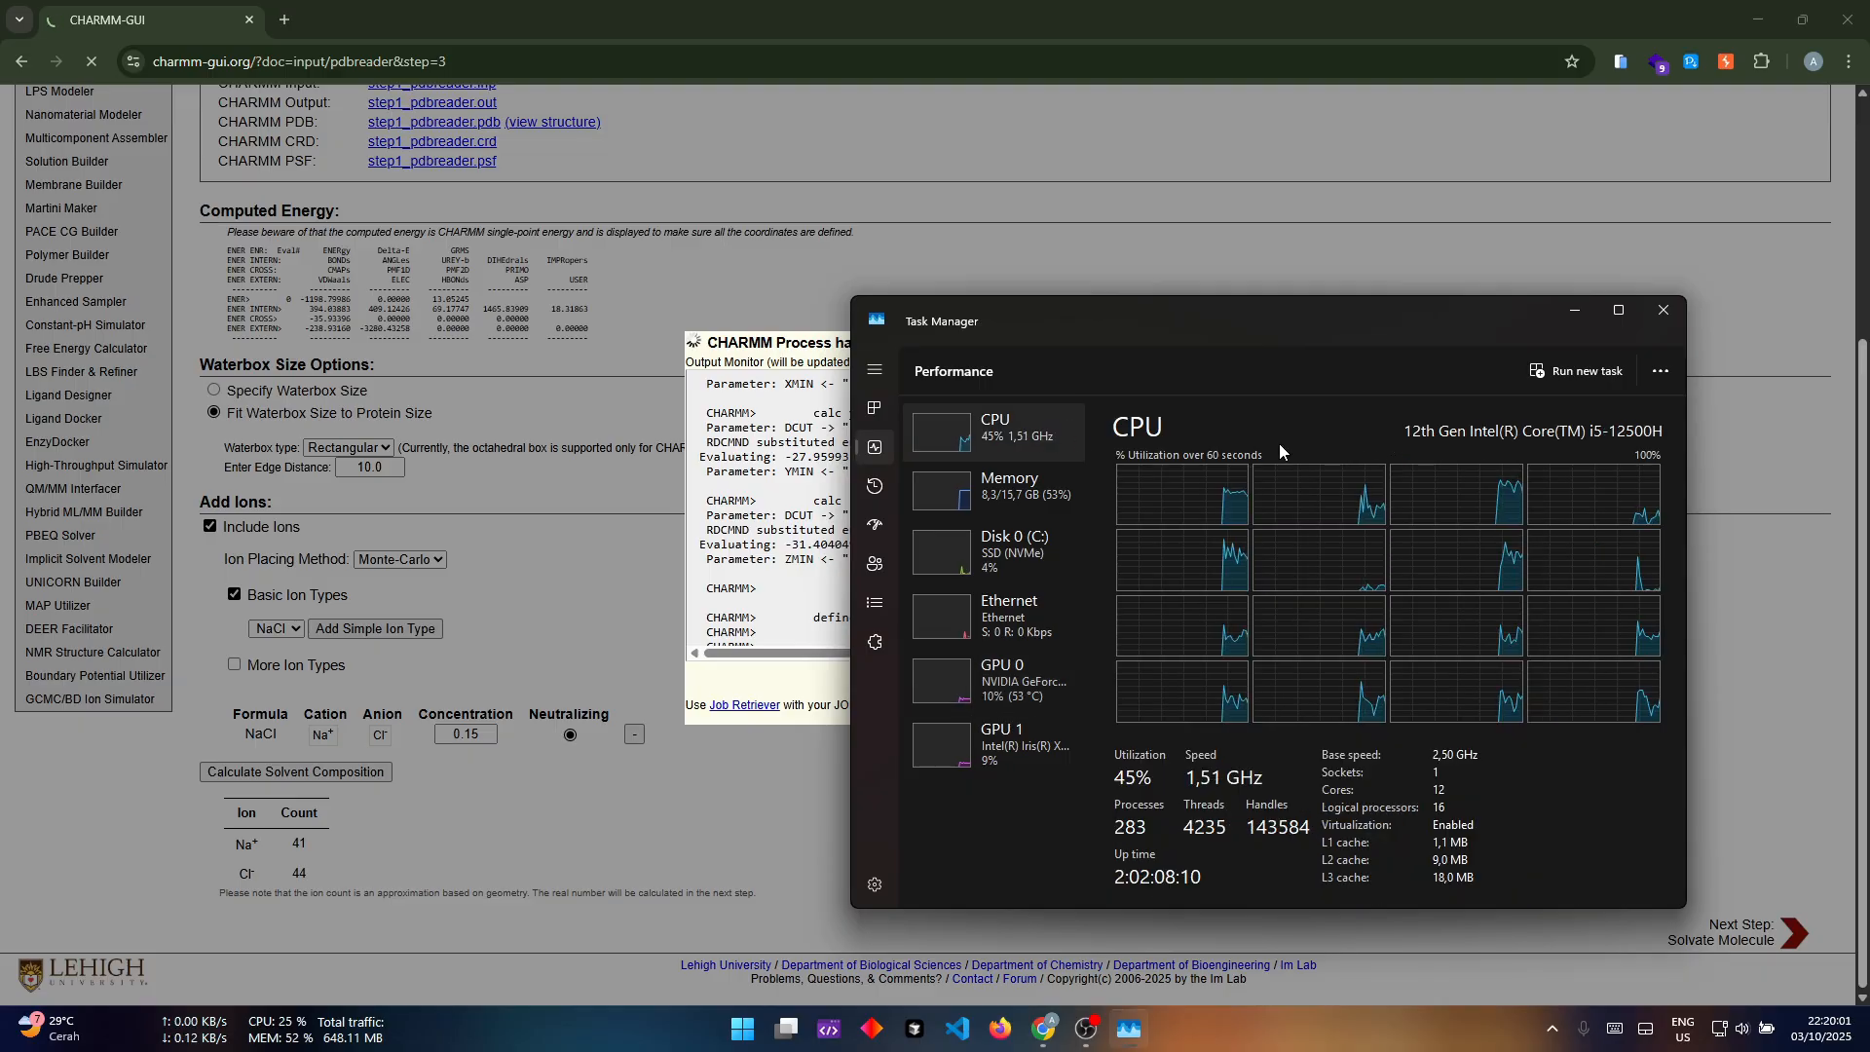
{"action": "left_click", "coordinate": [1574, 310]}
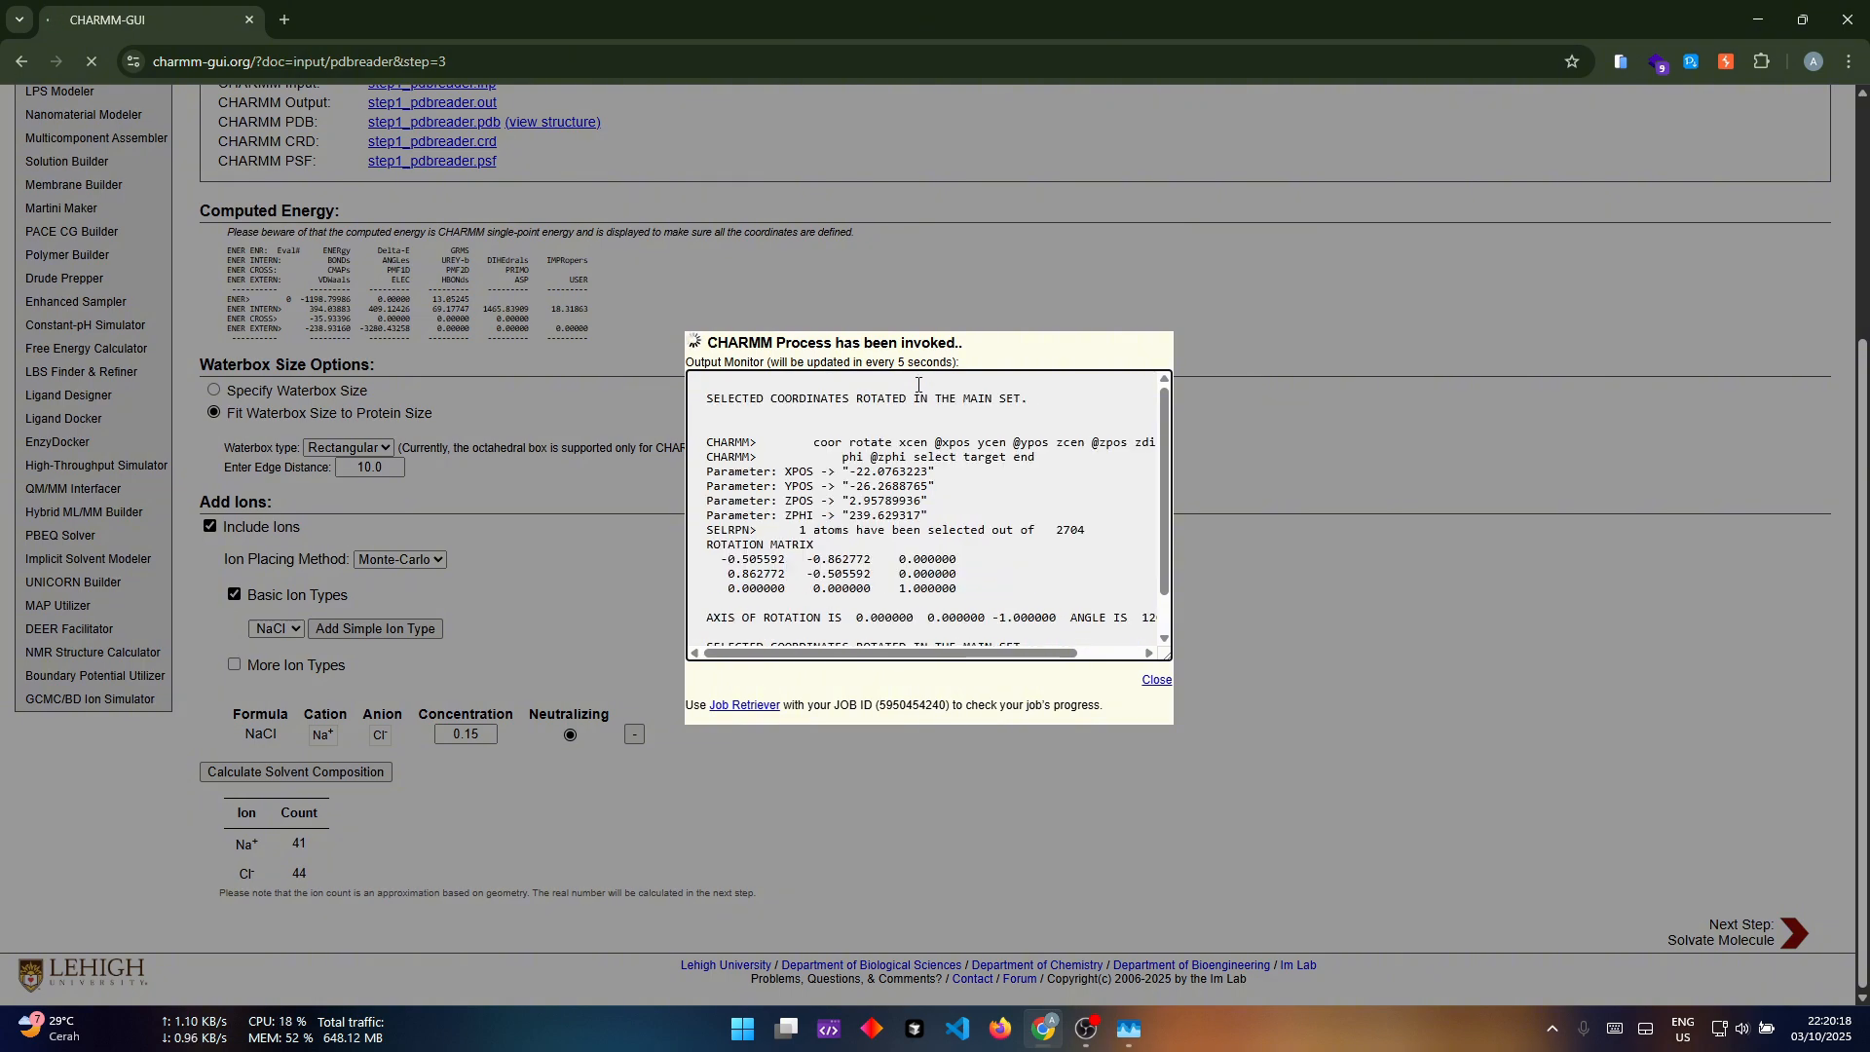
{"action": "scroll", "coordinate": [909, 286], "scroll_direction": "up", "scroll_amount": 4}
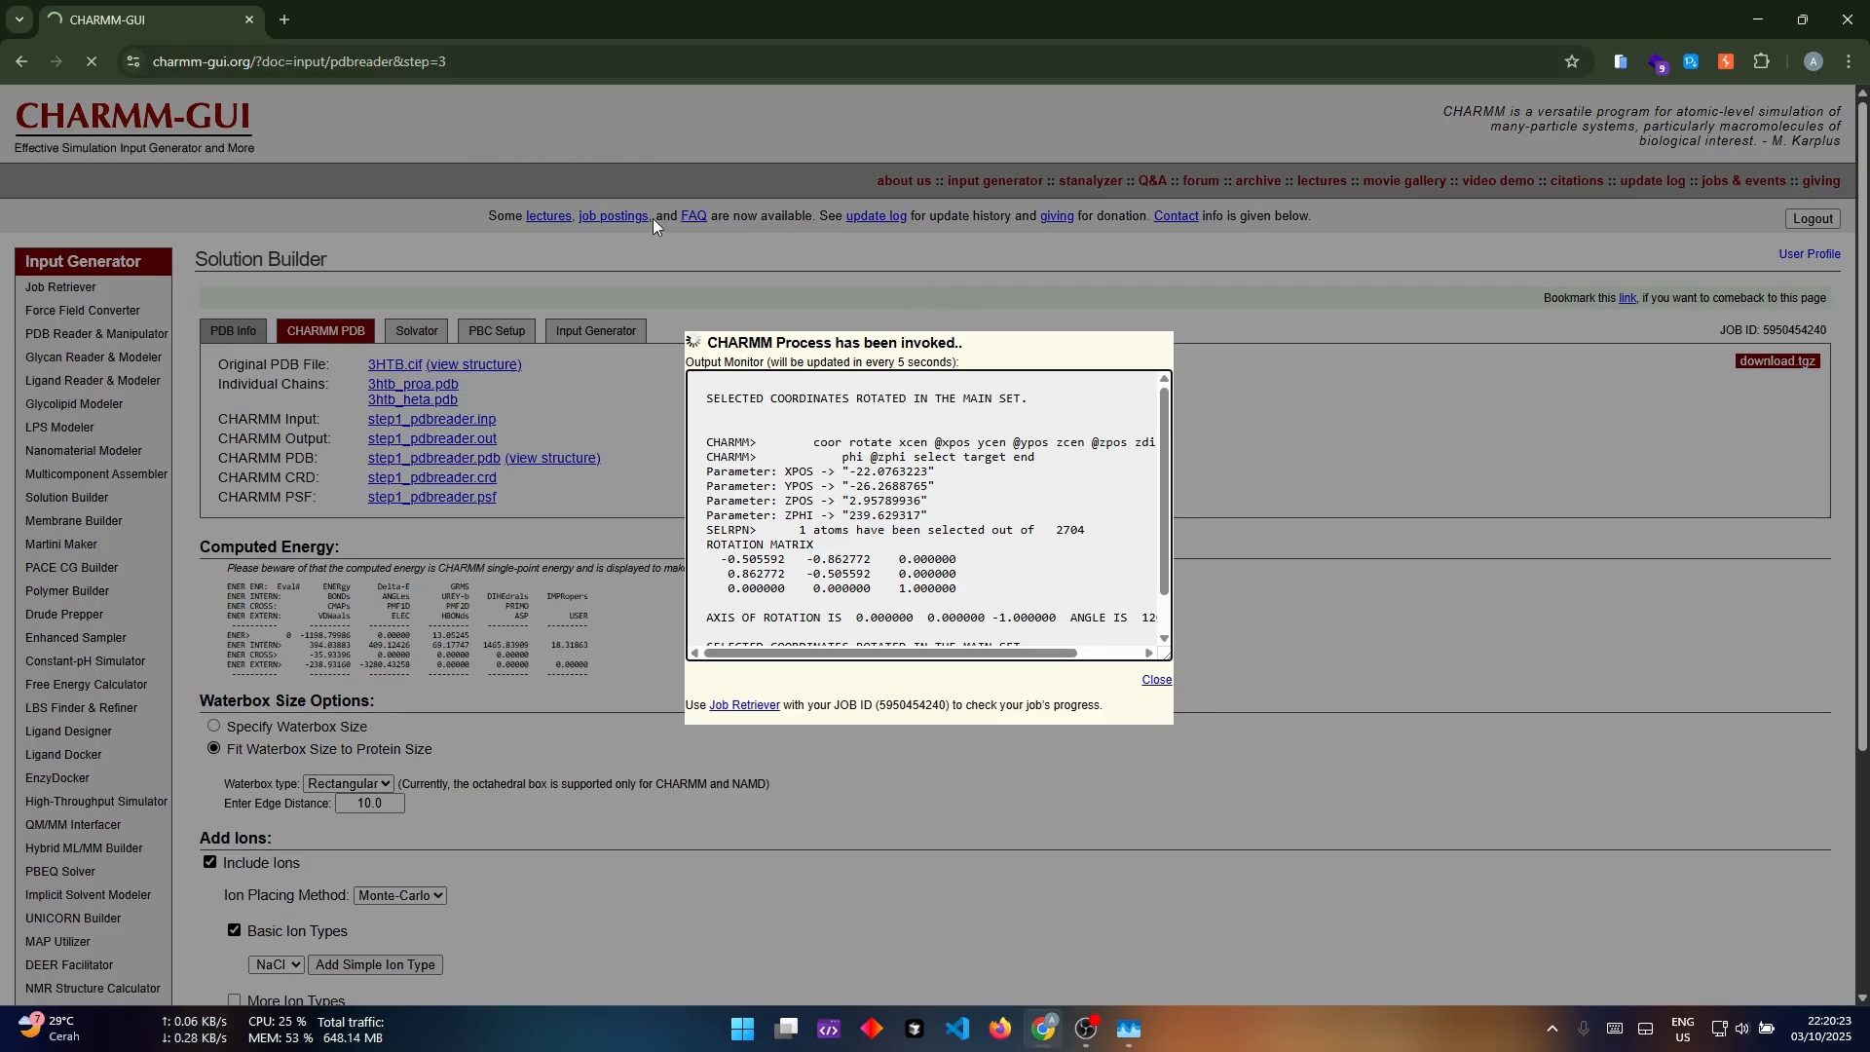
{"action": "scroll", "coordinate": [441, 175], "scroll_direction": "down", "scroll_amount": 4}
{"action": "scroll", "coordinate": [1477, 380], "scroll_direction": "up", "scroll_amount": 4}
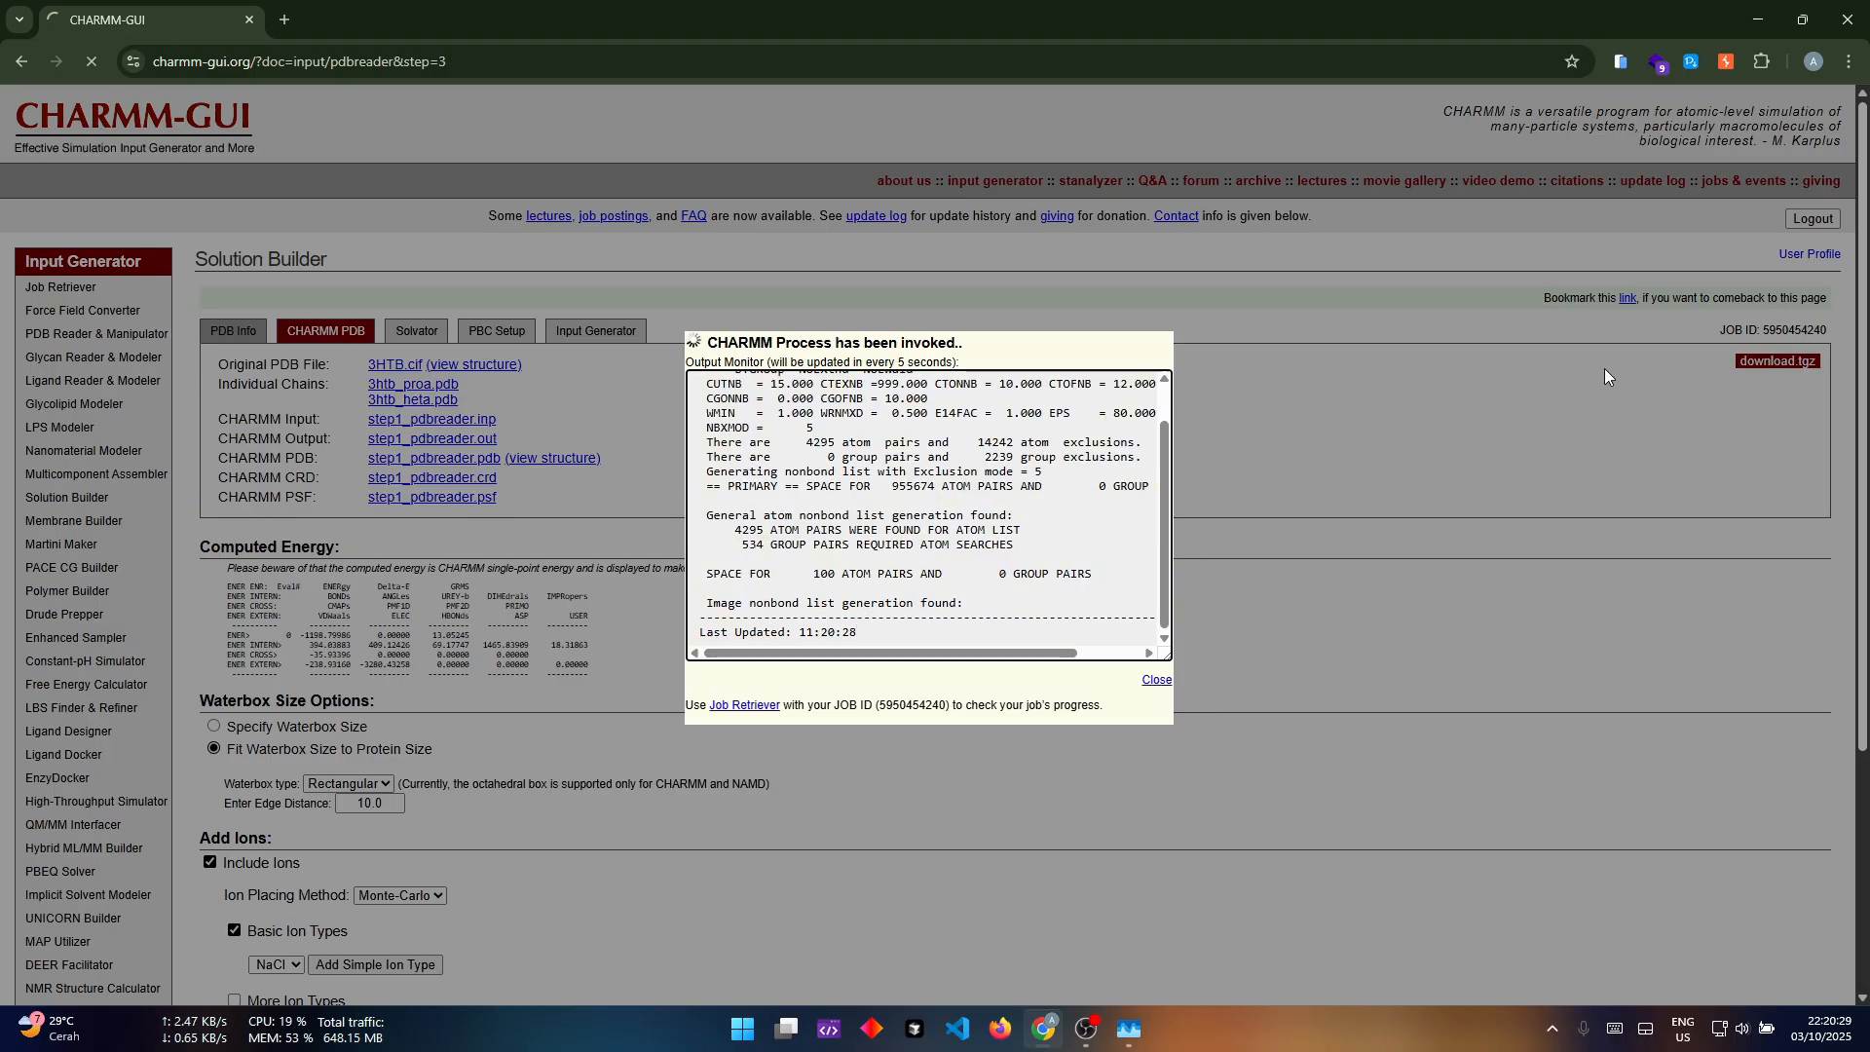
Step: Open the CHARMM-GUI site in a second browser tab and go to the Input Generator's Job Retriever
{"action": "left_click", "coordinate": [284, 20]}
{"action": "left_click", "coordinate": [195, 21]}
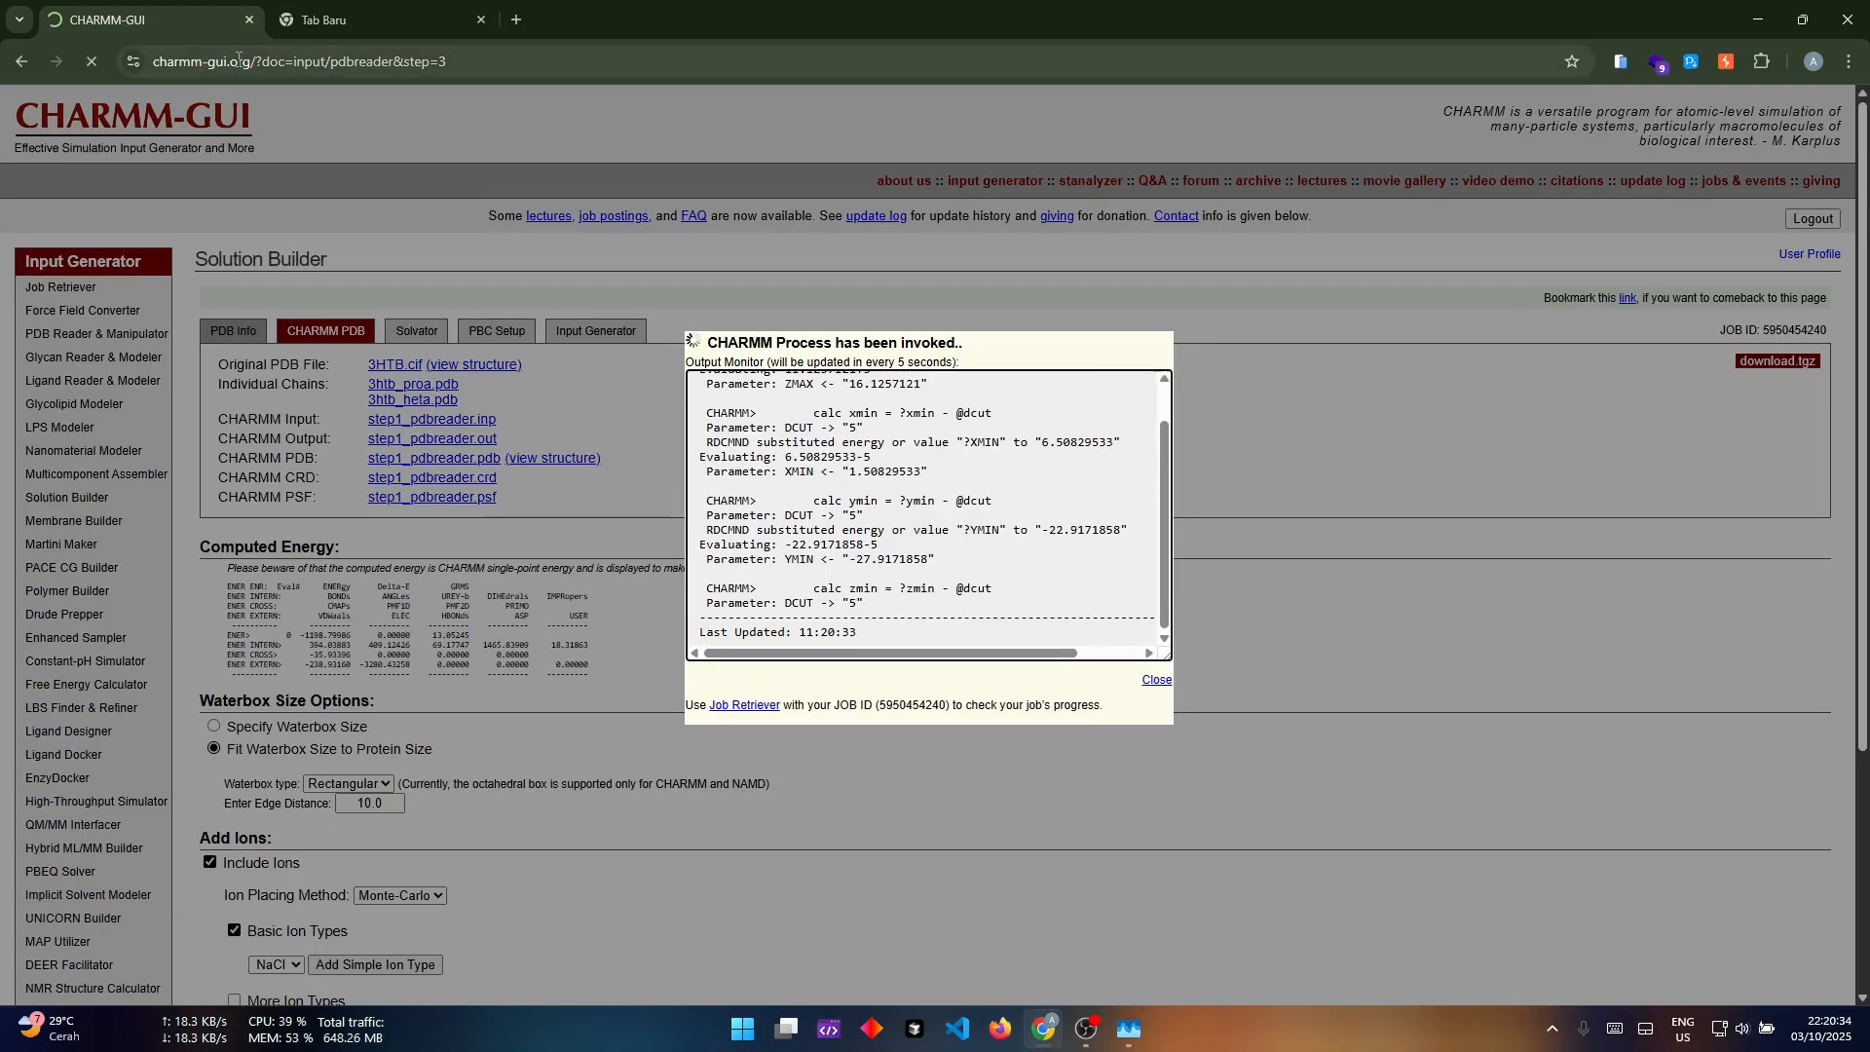
{"action": "left_click_drag", "start_coordinate": [251, 61], "coordinate": [88, 57]}
{"action": "key", "text": "ctrl+c"}
{"action": "left_click", "coordinate": [418, 14]}
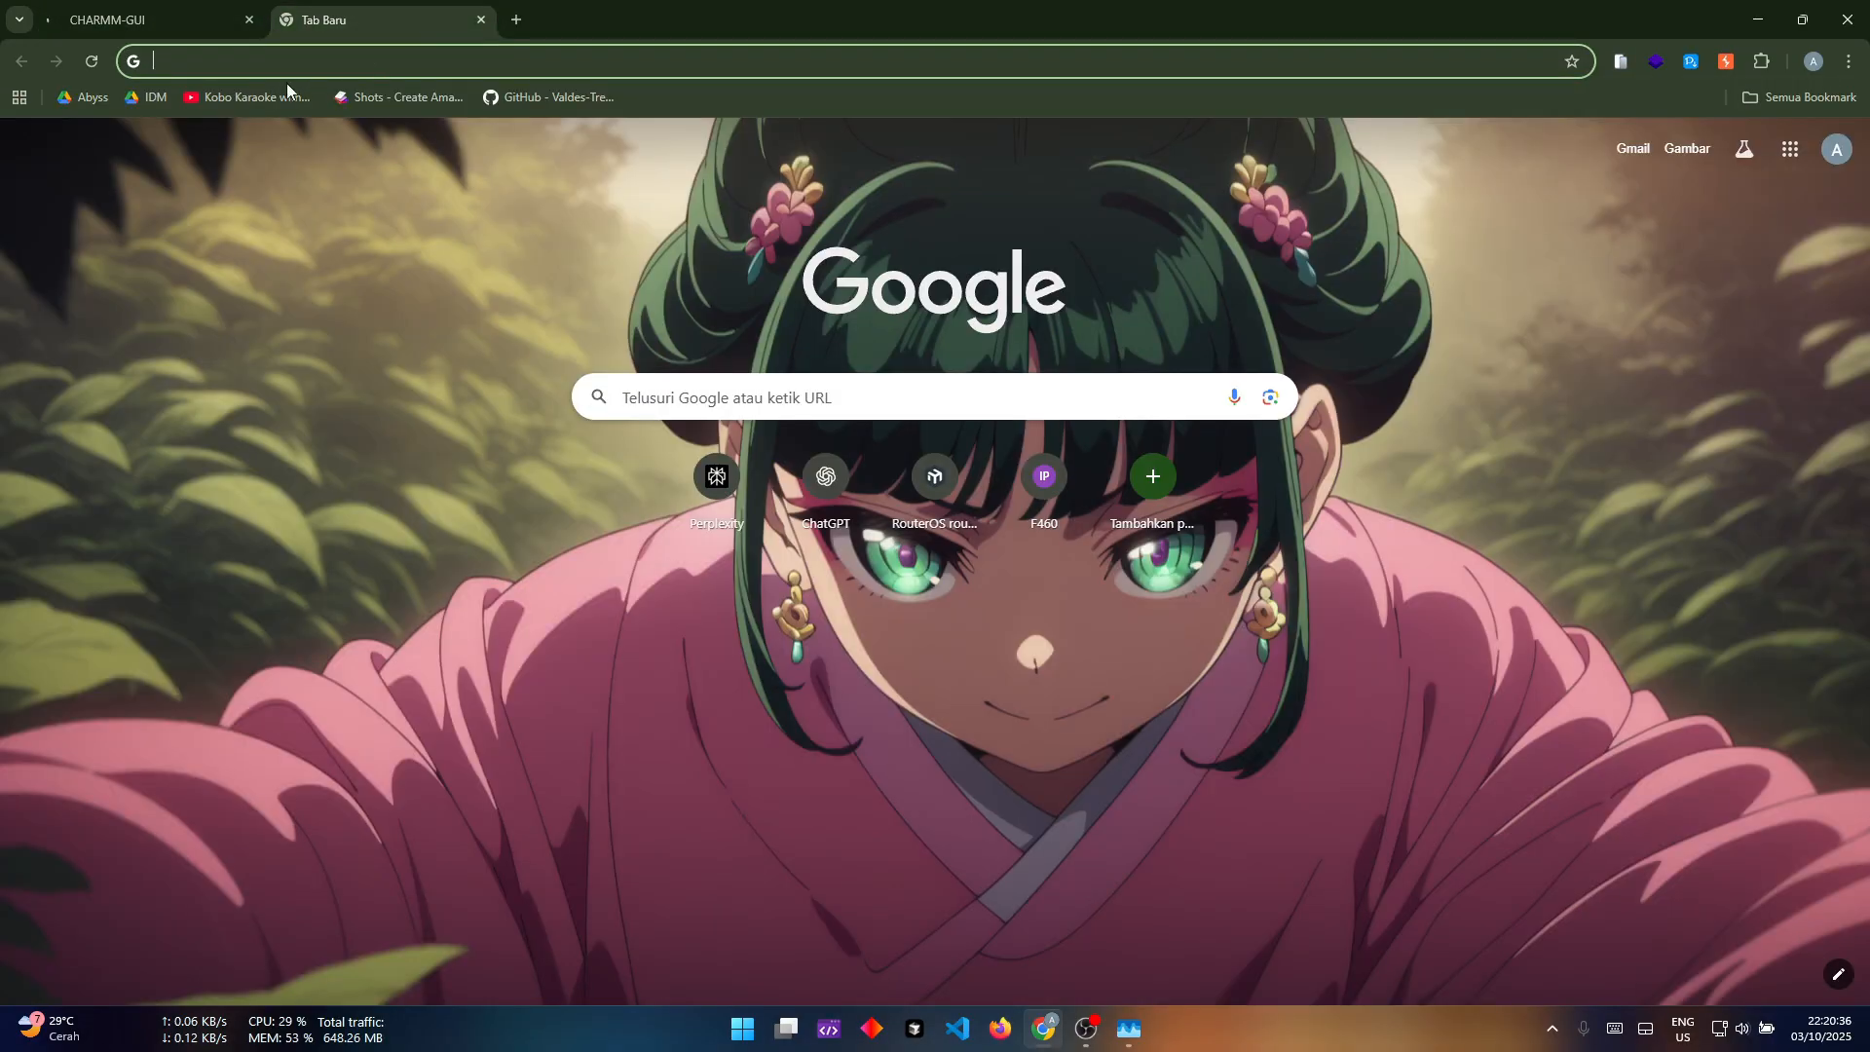
{"action": "key", "text": "ctrl+v"}
{"action": "key", "text": "Return"}
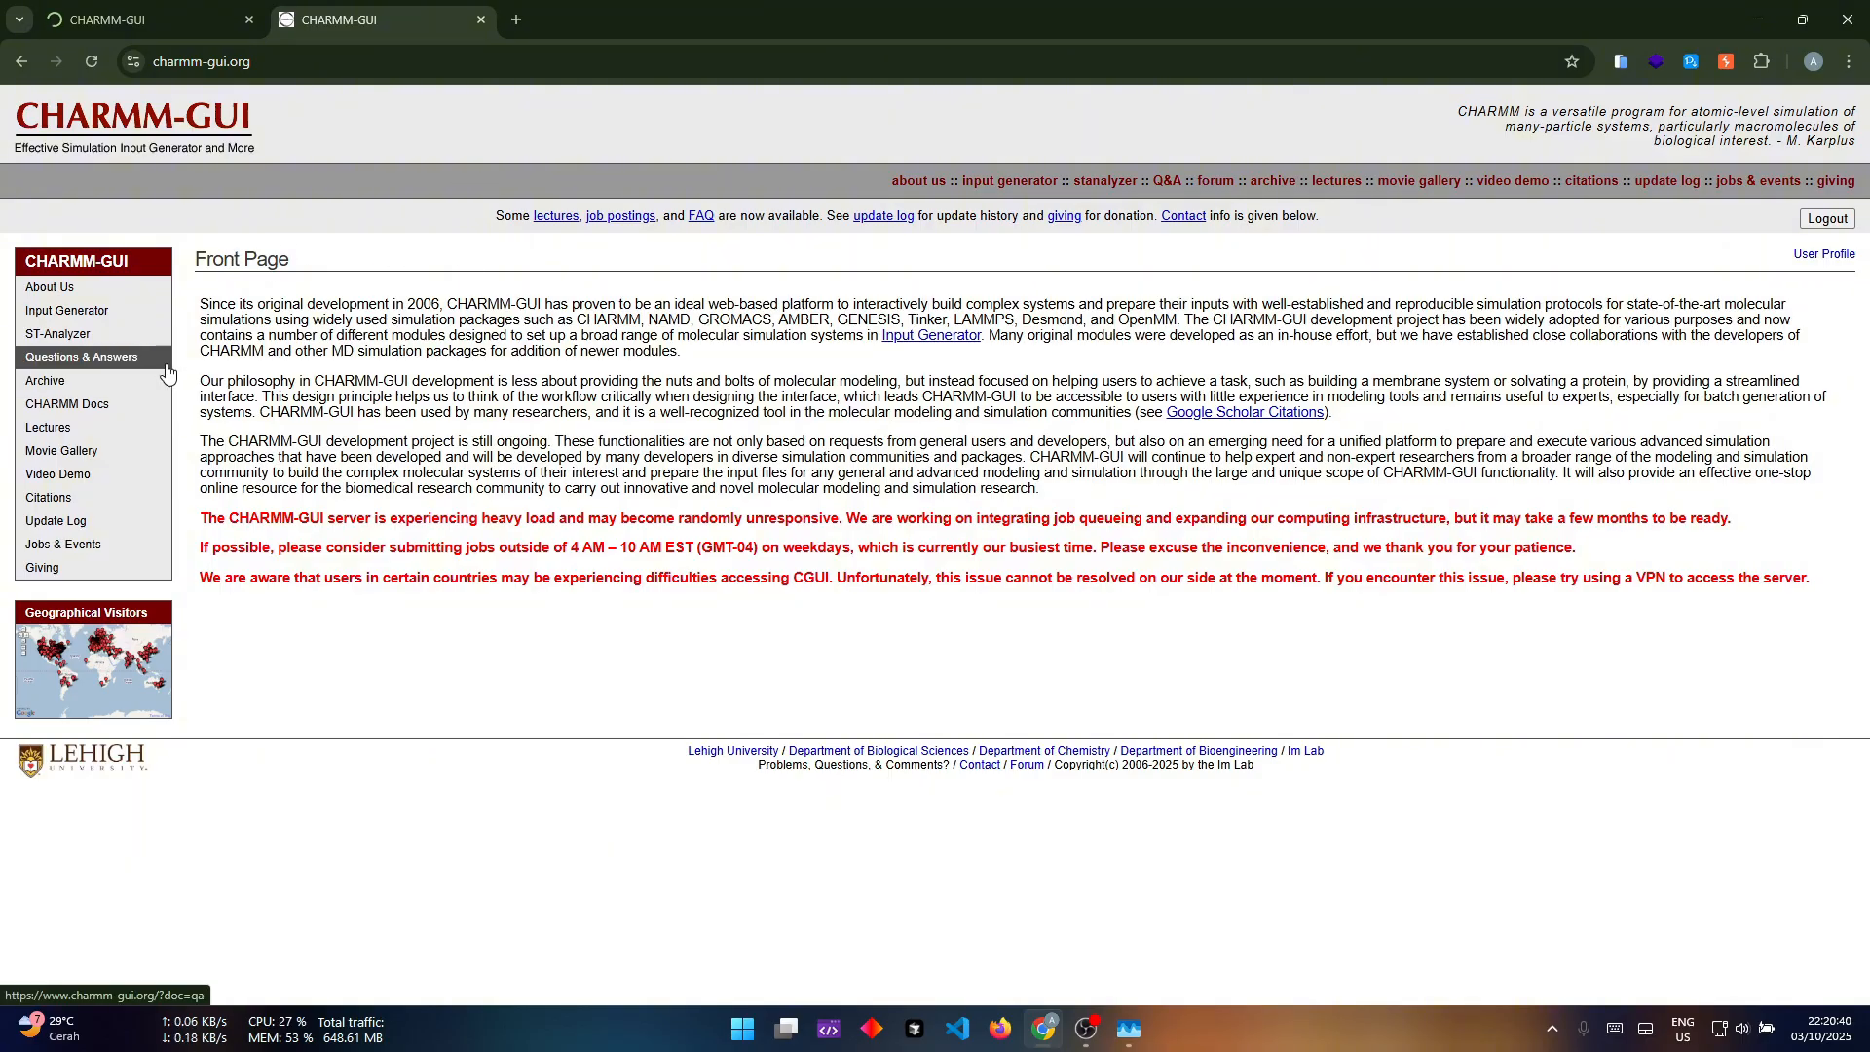
{"action": "left_click", "coordinate": [141, 320]}
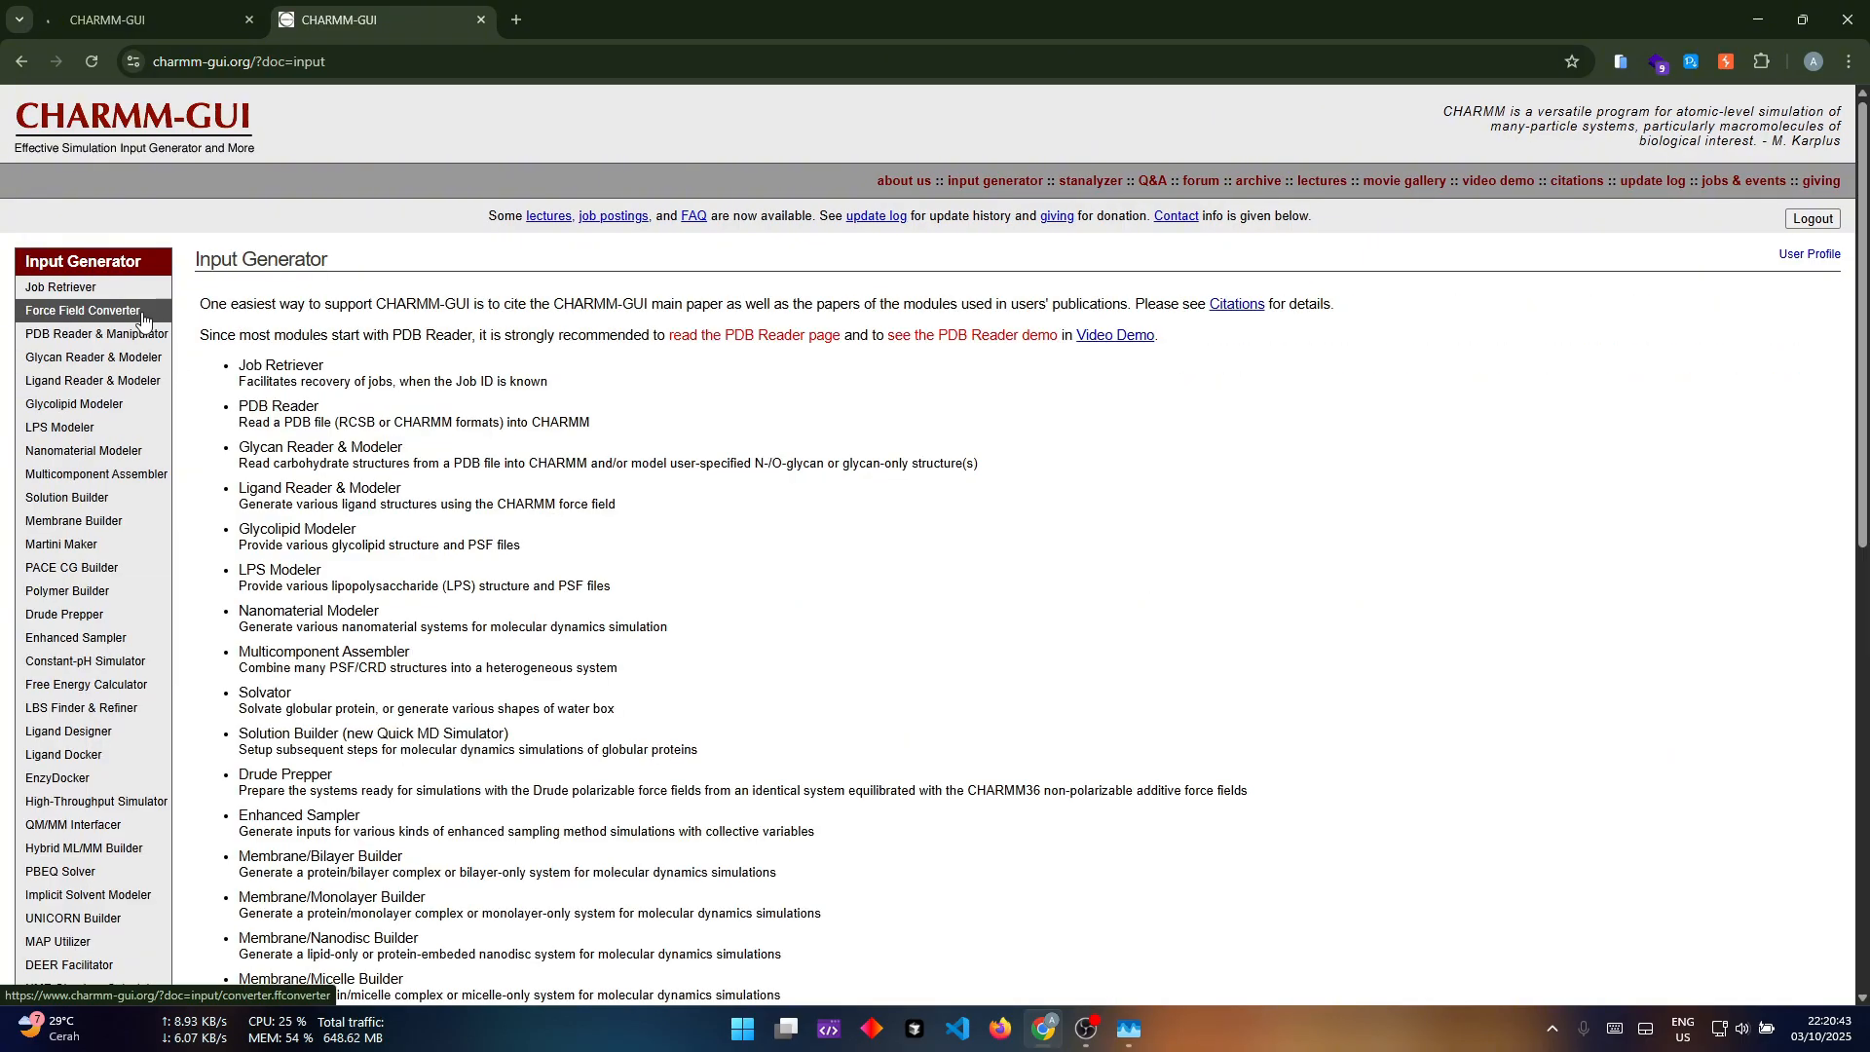
{"action": "left_click", "coordinate": [60, 298]}
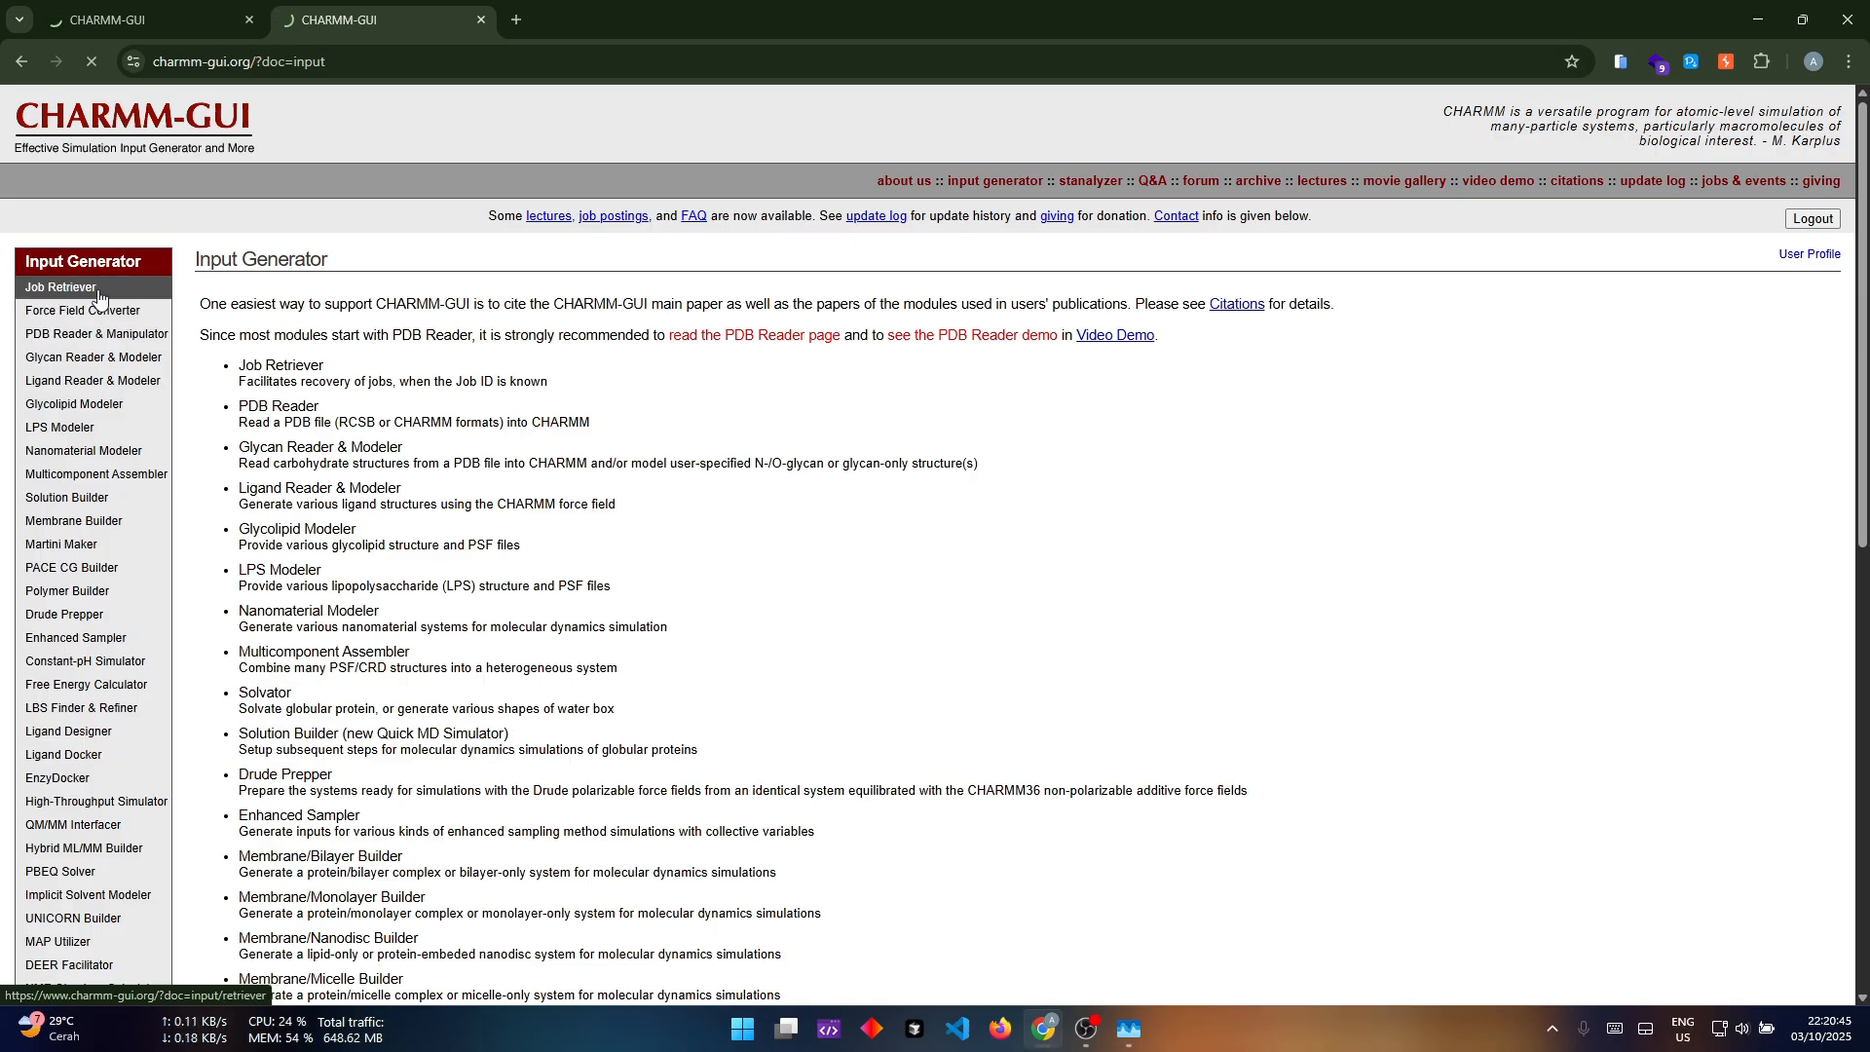
Step: Look up the running job in Job Retriever with its job ID and review the recoverable steps
{"action": "left_click", "coordinate": [146, 20]}
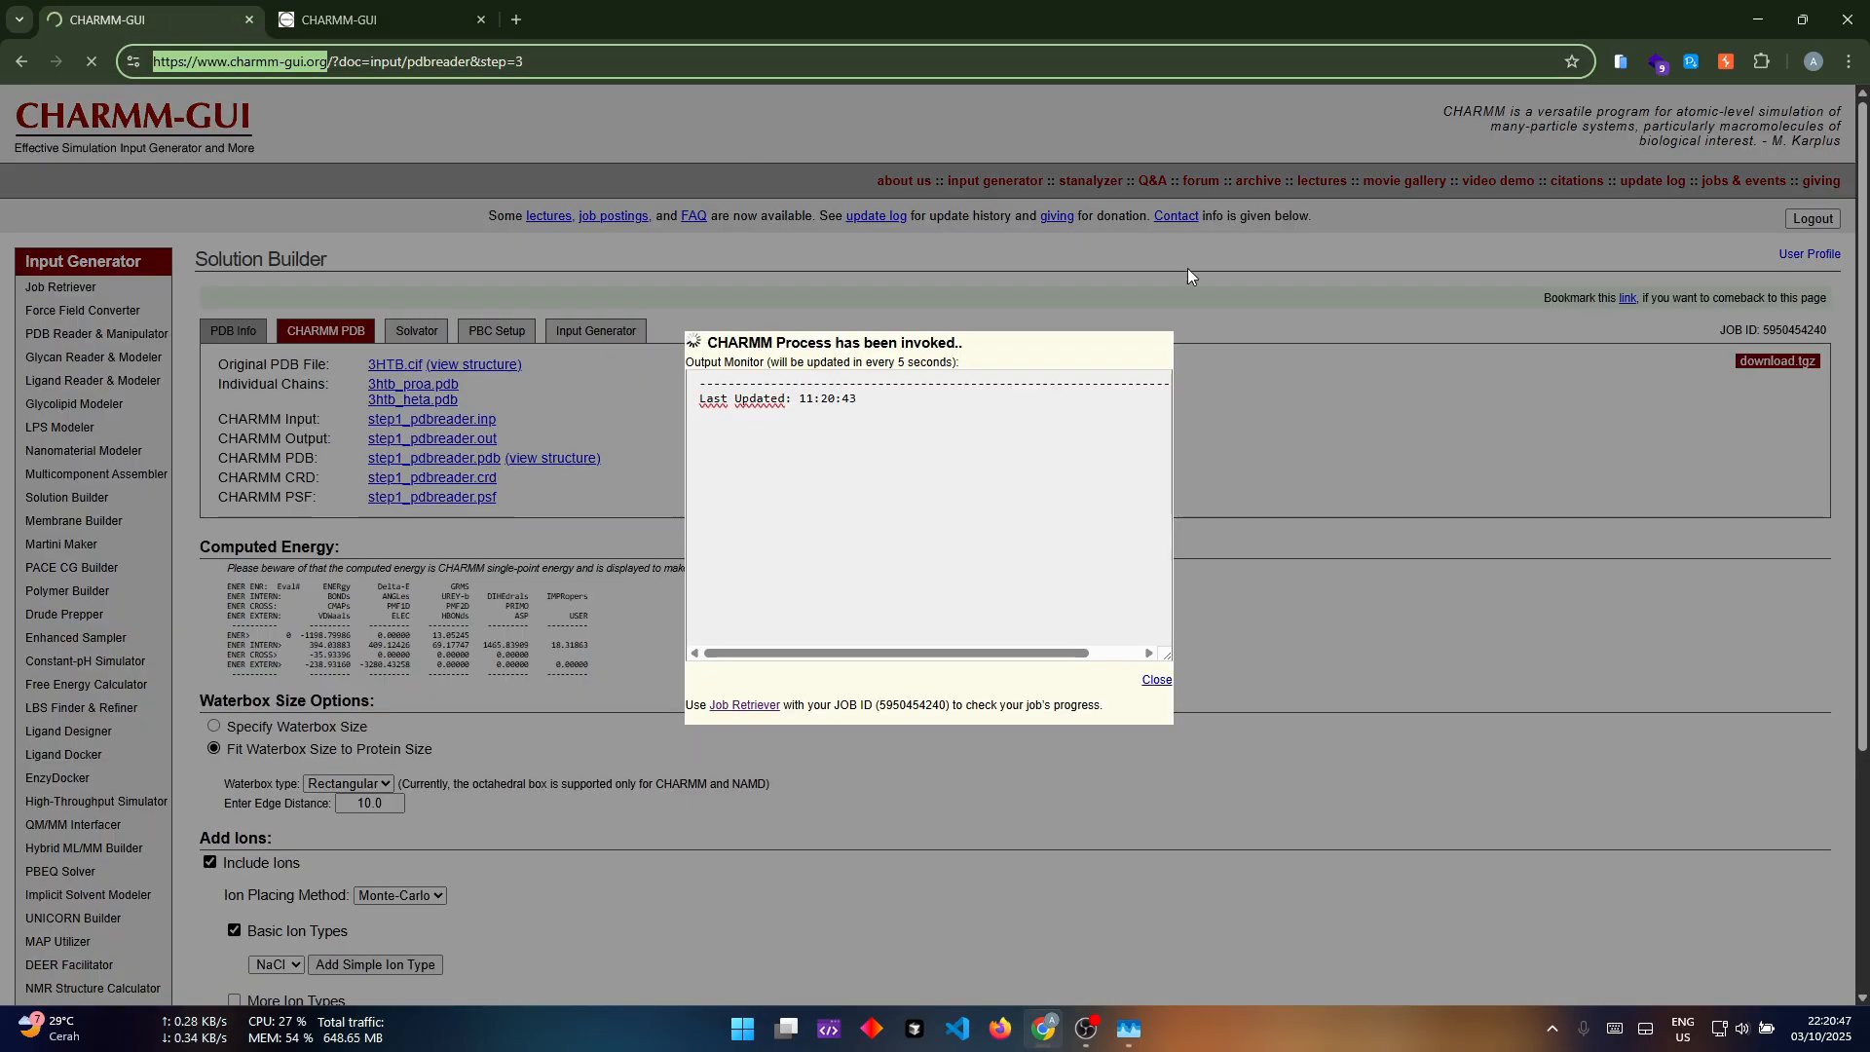
{"action": "double_click", "coordinate": [930, 705]}
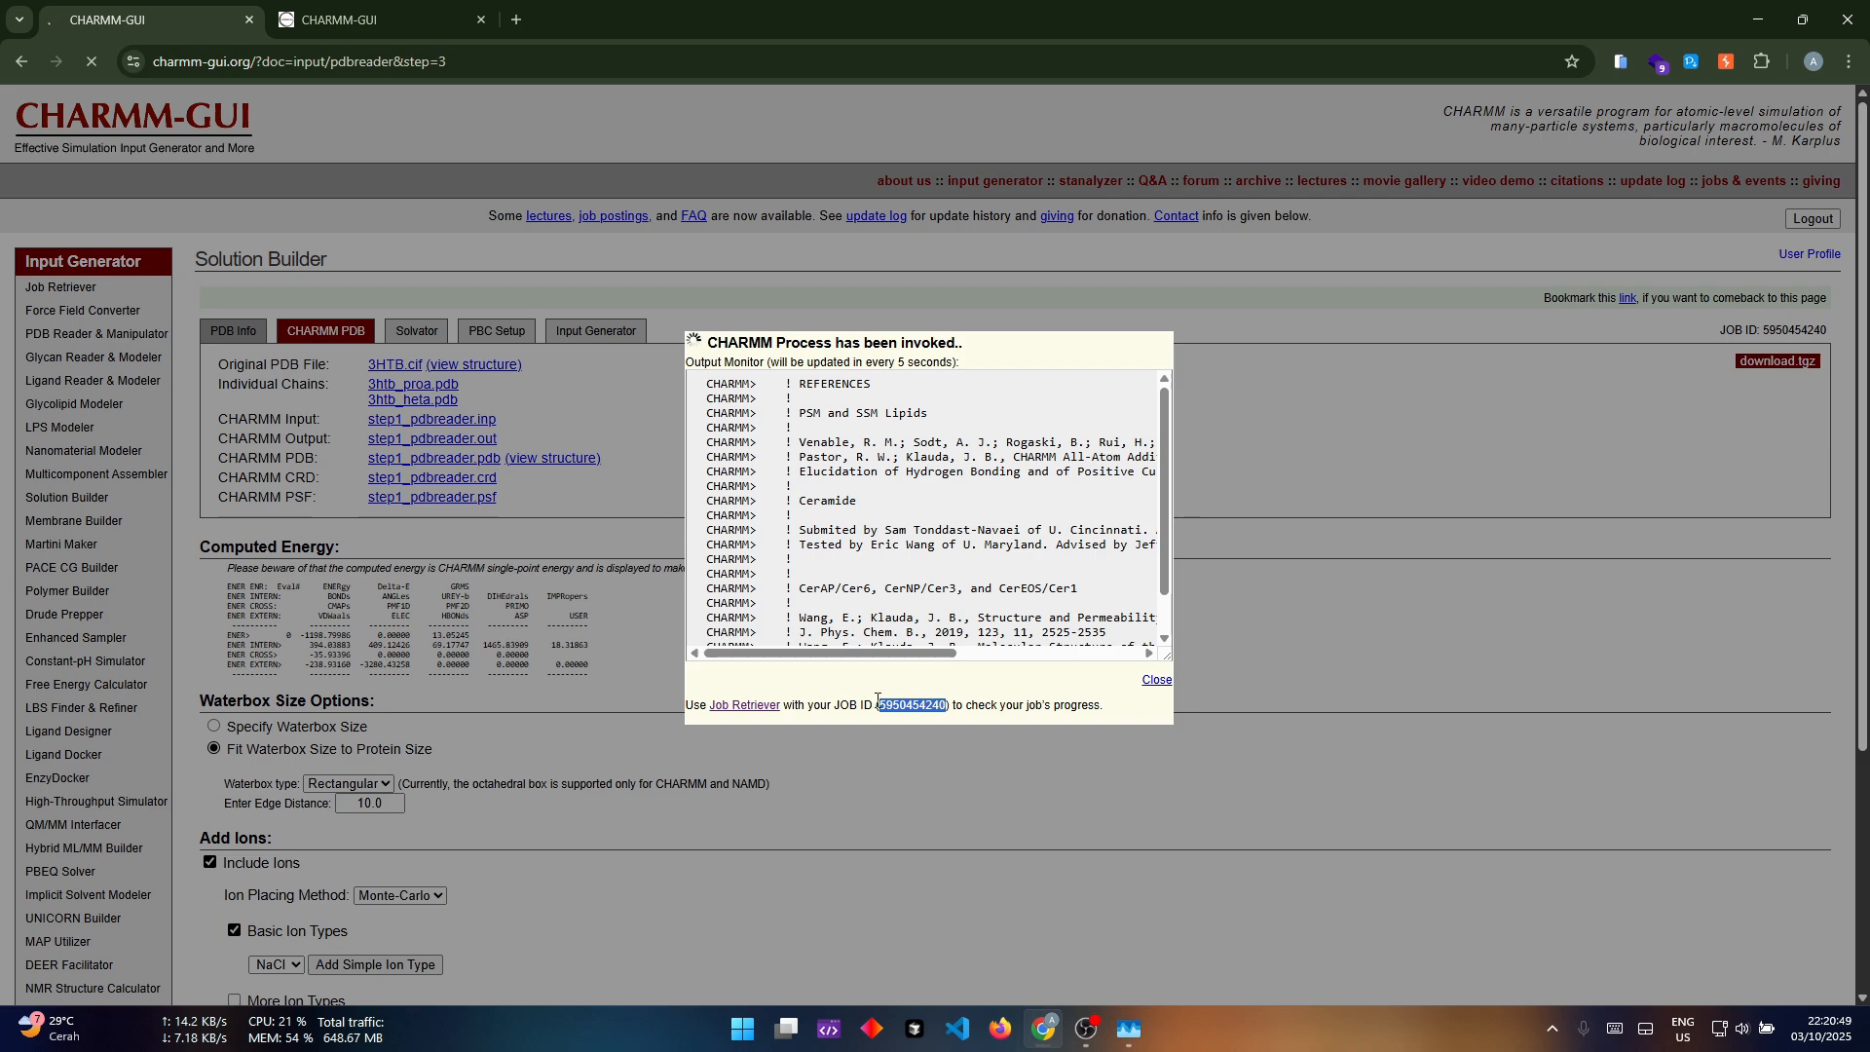
{"action": "left_click", "coordinate": [395, 12]}
{"action": "left_click", "coordinate": [526, 366]}
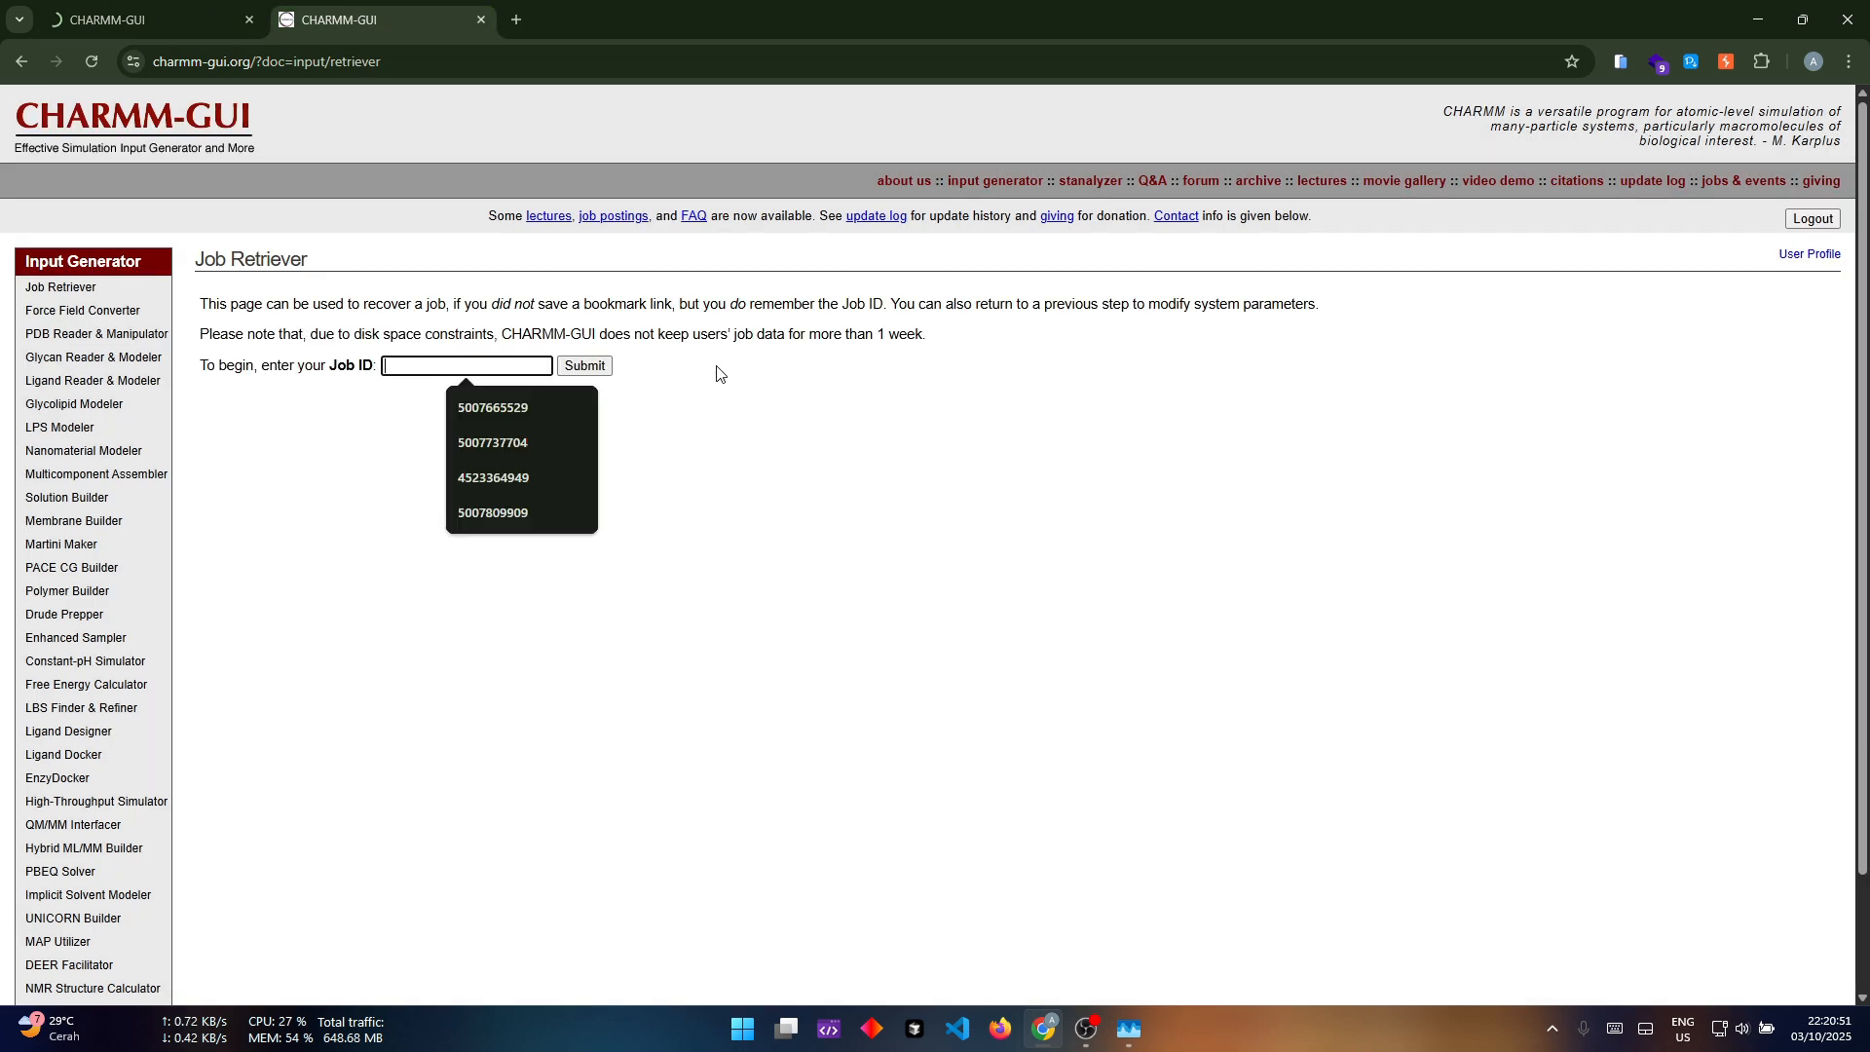
{"action": "key", "text": "ctrl+v"}
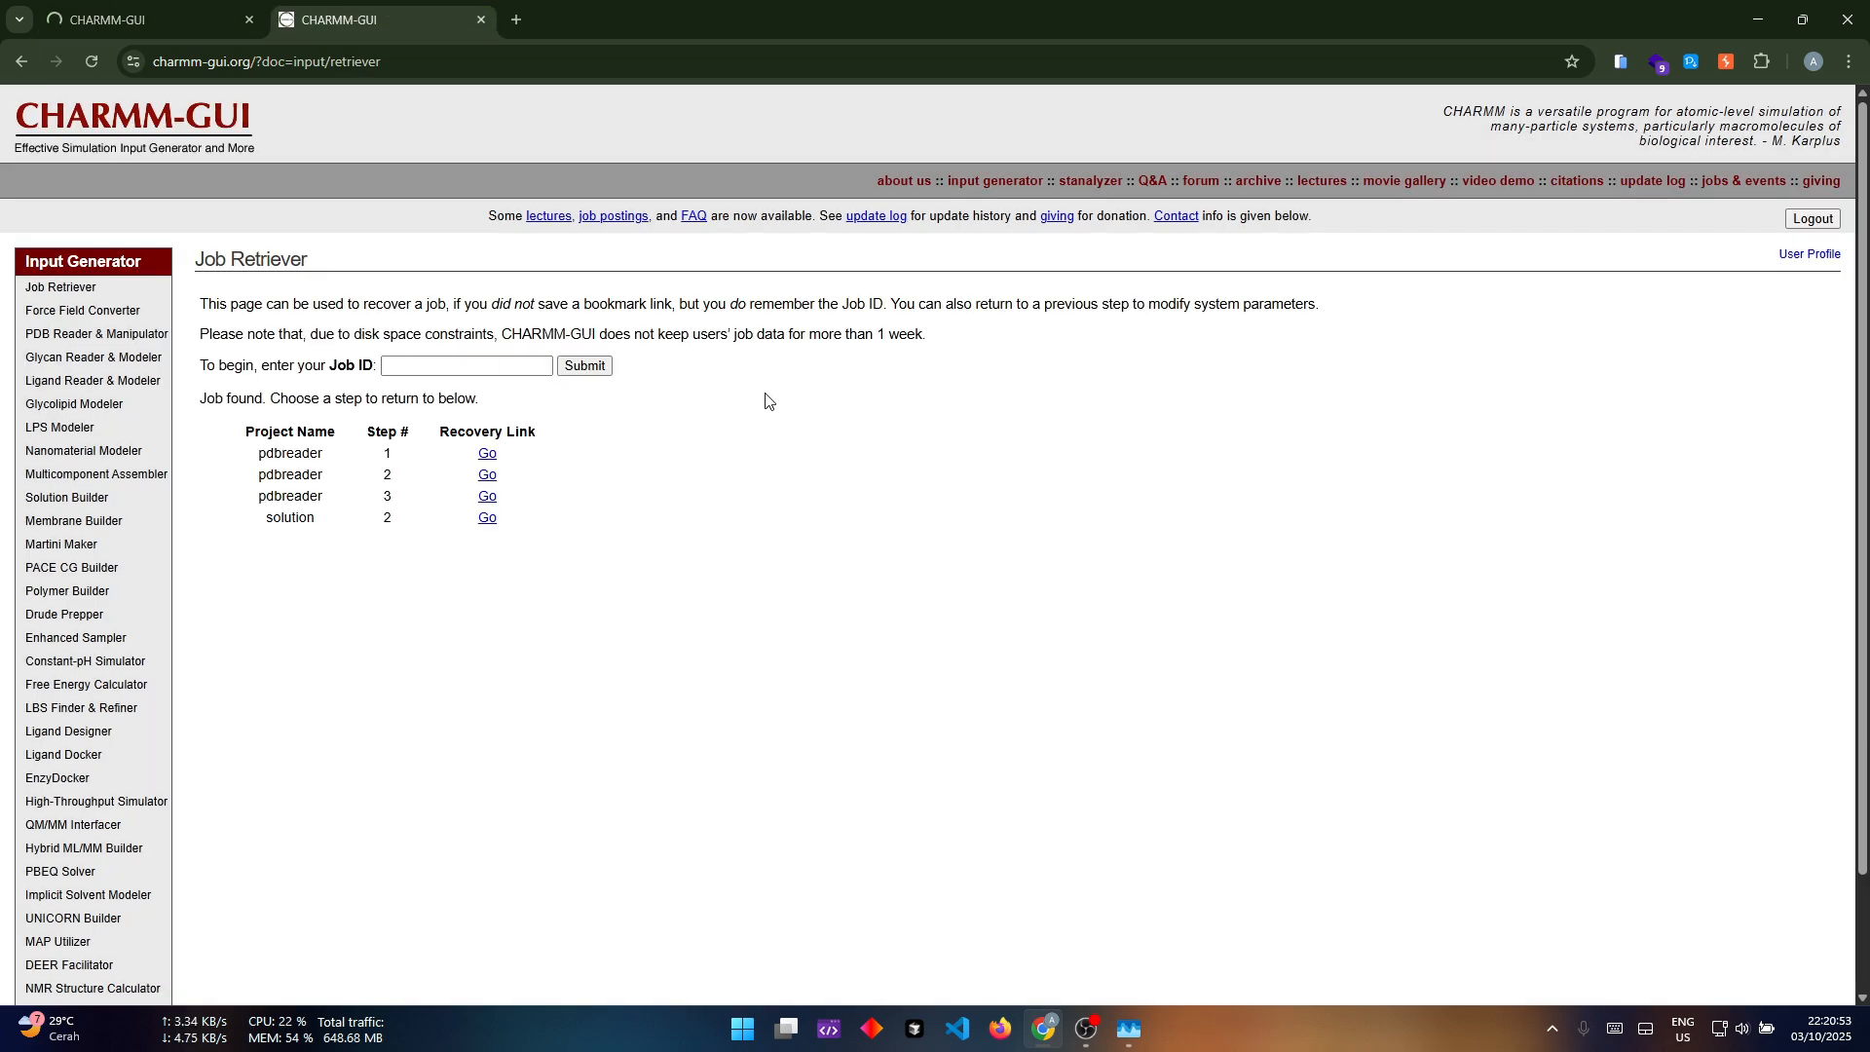
{"action": "left_click_drag", "start_coordinate": [251, 456], "coordinate": [590, 547]}
{"action": "left_click", "coordinate": [724, 593]}
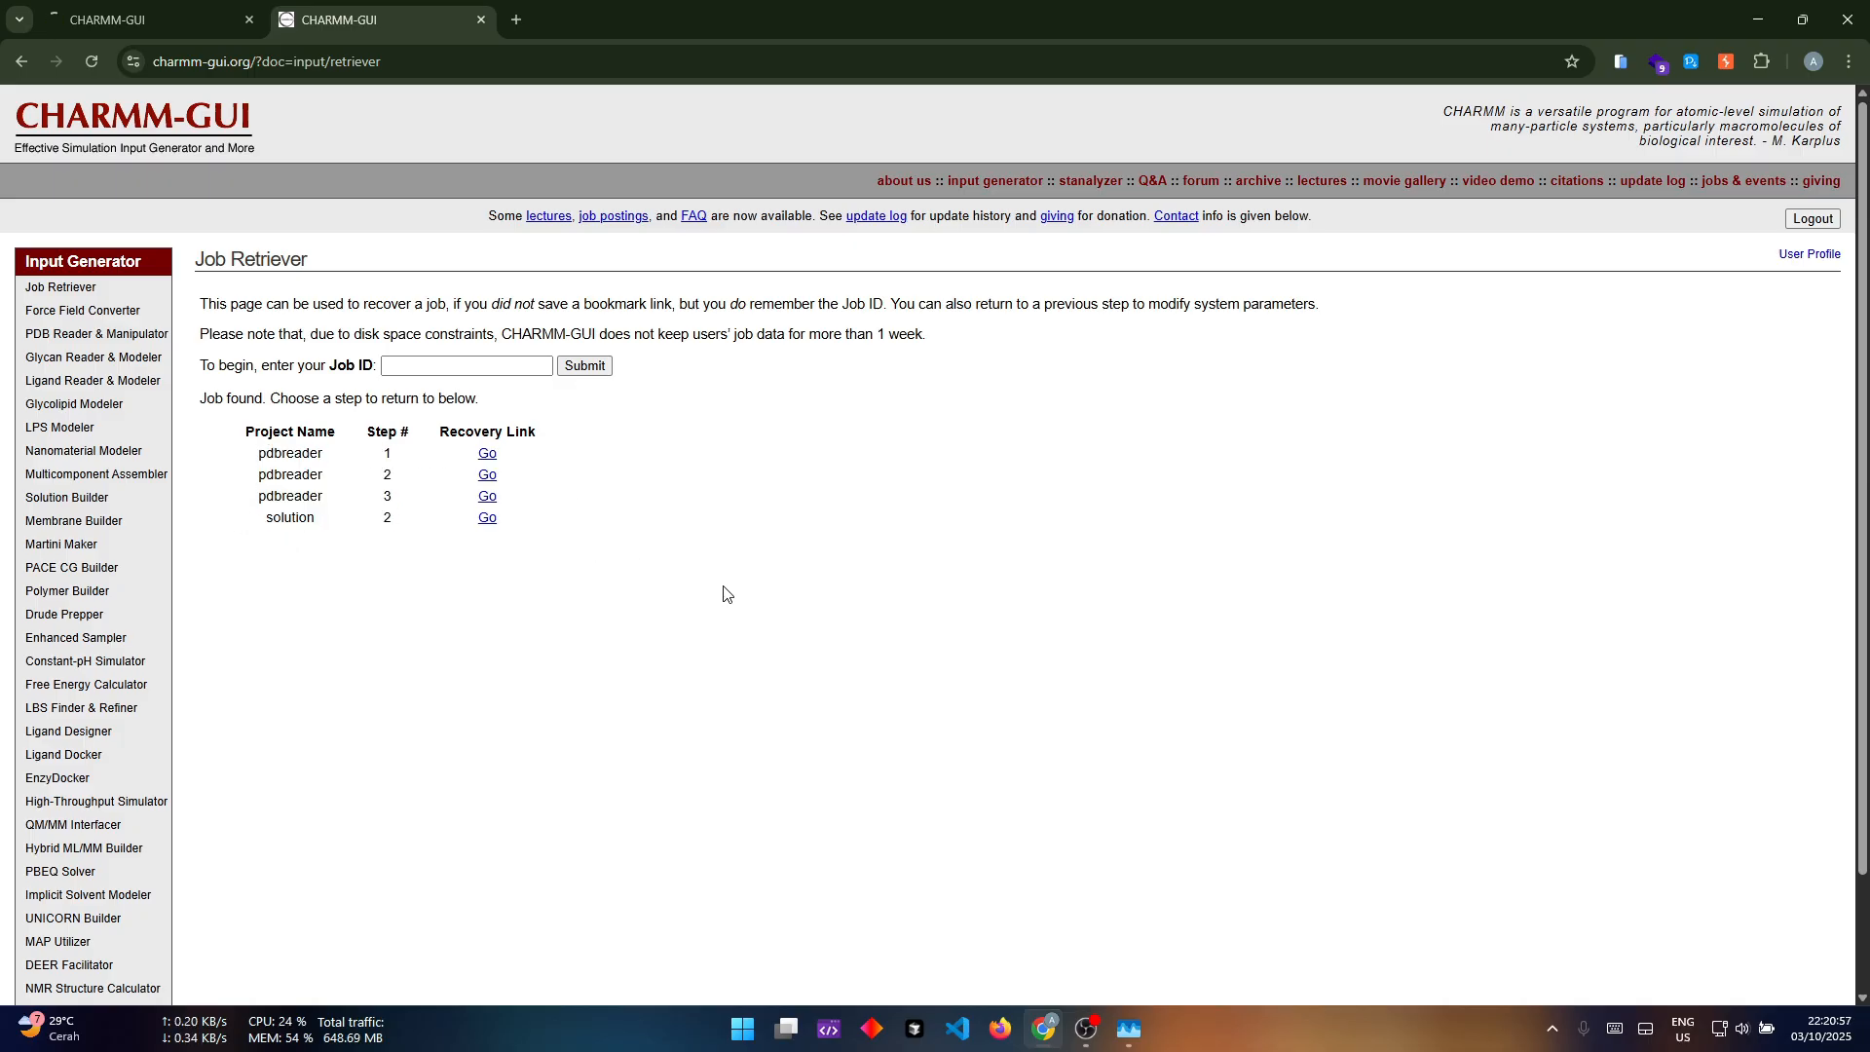
{"action": "left_click", "coordinate": [489, 525]}
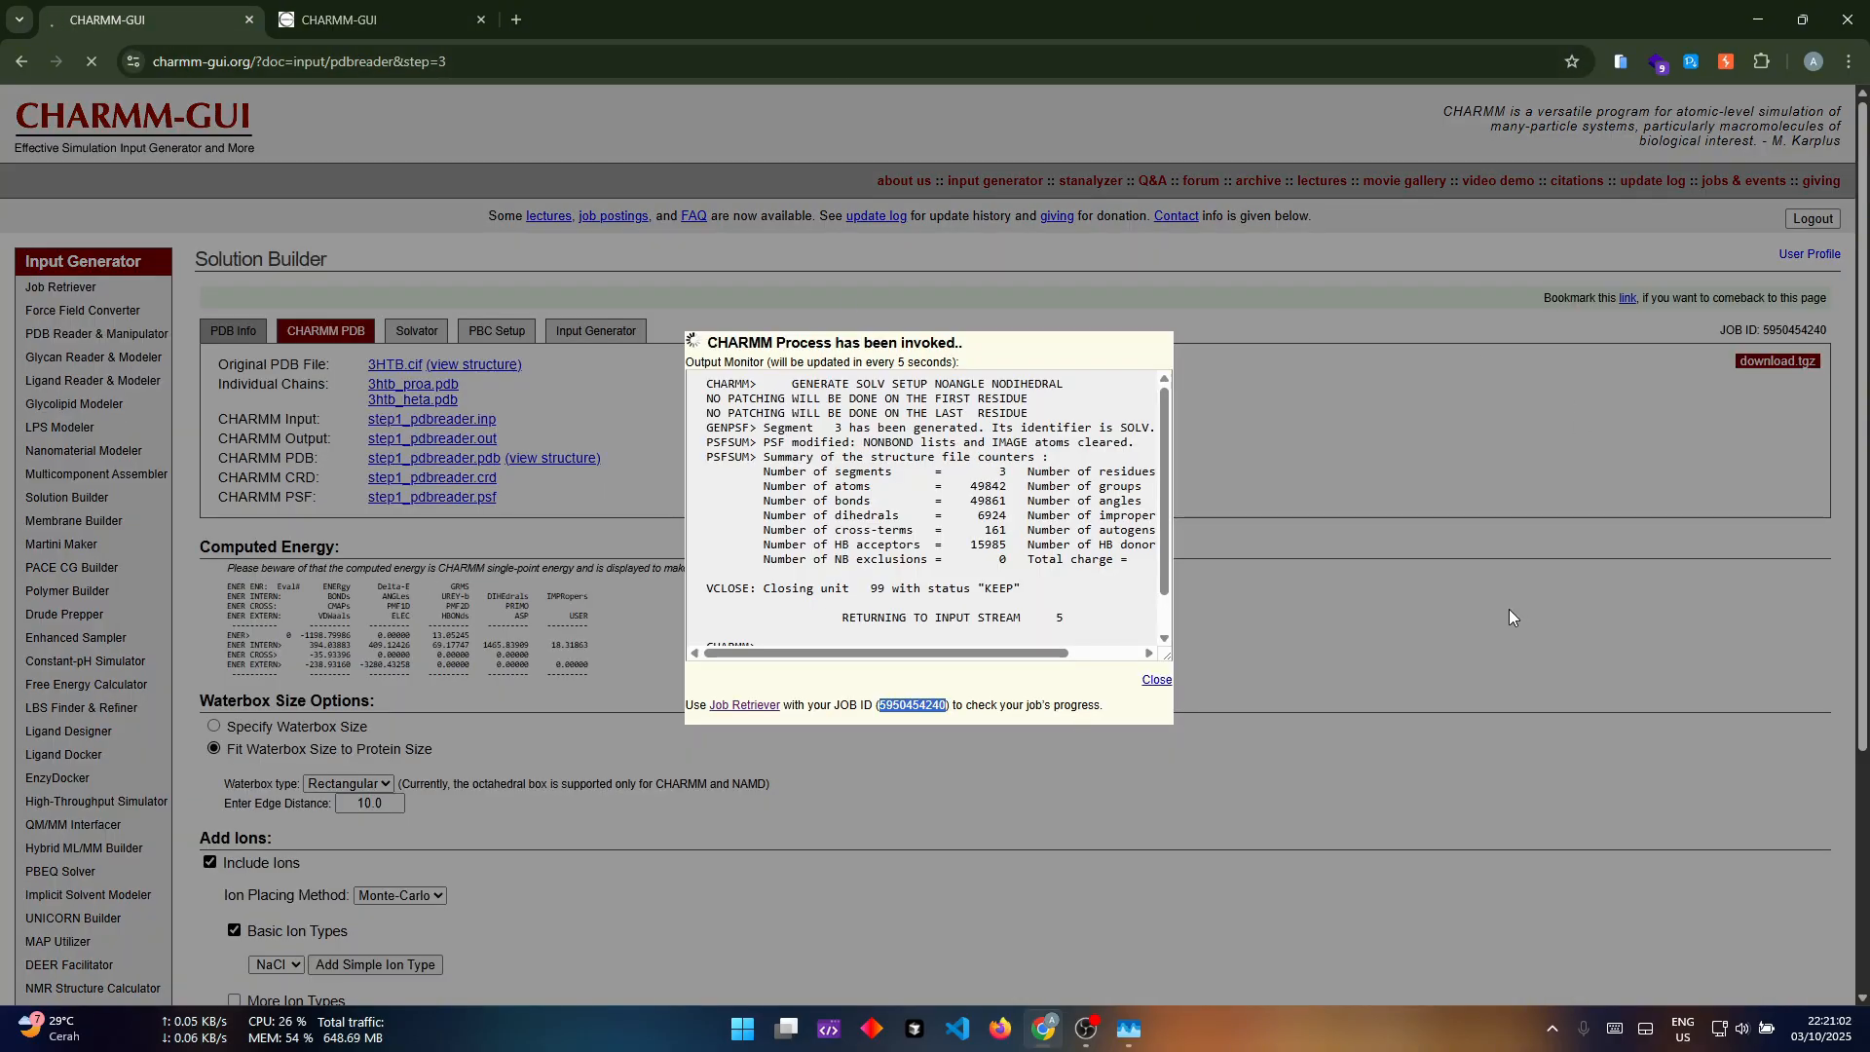
Step: Review the solvated system's crystal type and dimensions, and start the periodic boundary setup with automatic PME FFT grid generation
{"action": "scroll", "coordinate": [1364, 584], "scroll_direction": "down", "scroll_amount": 2}
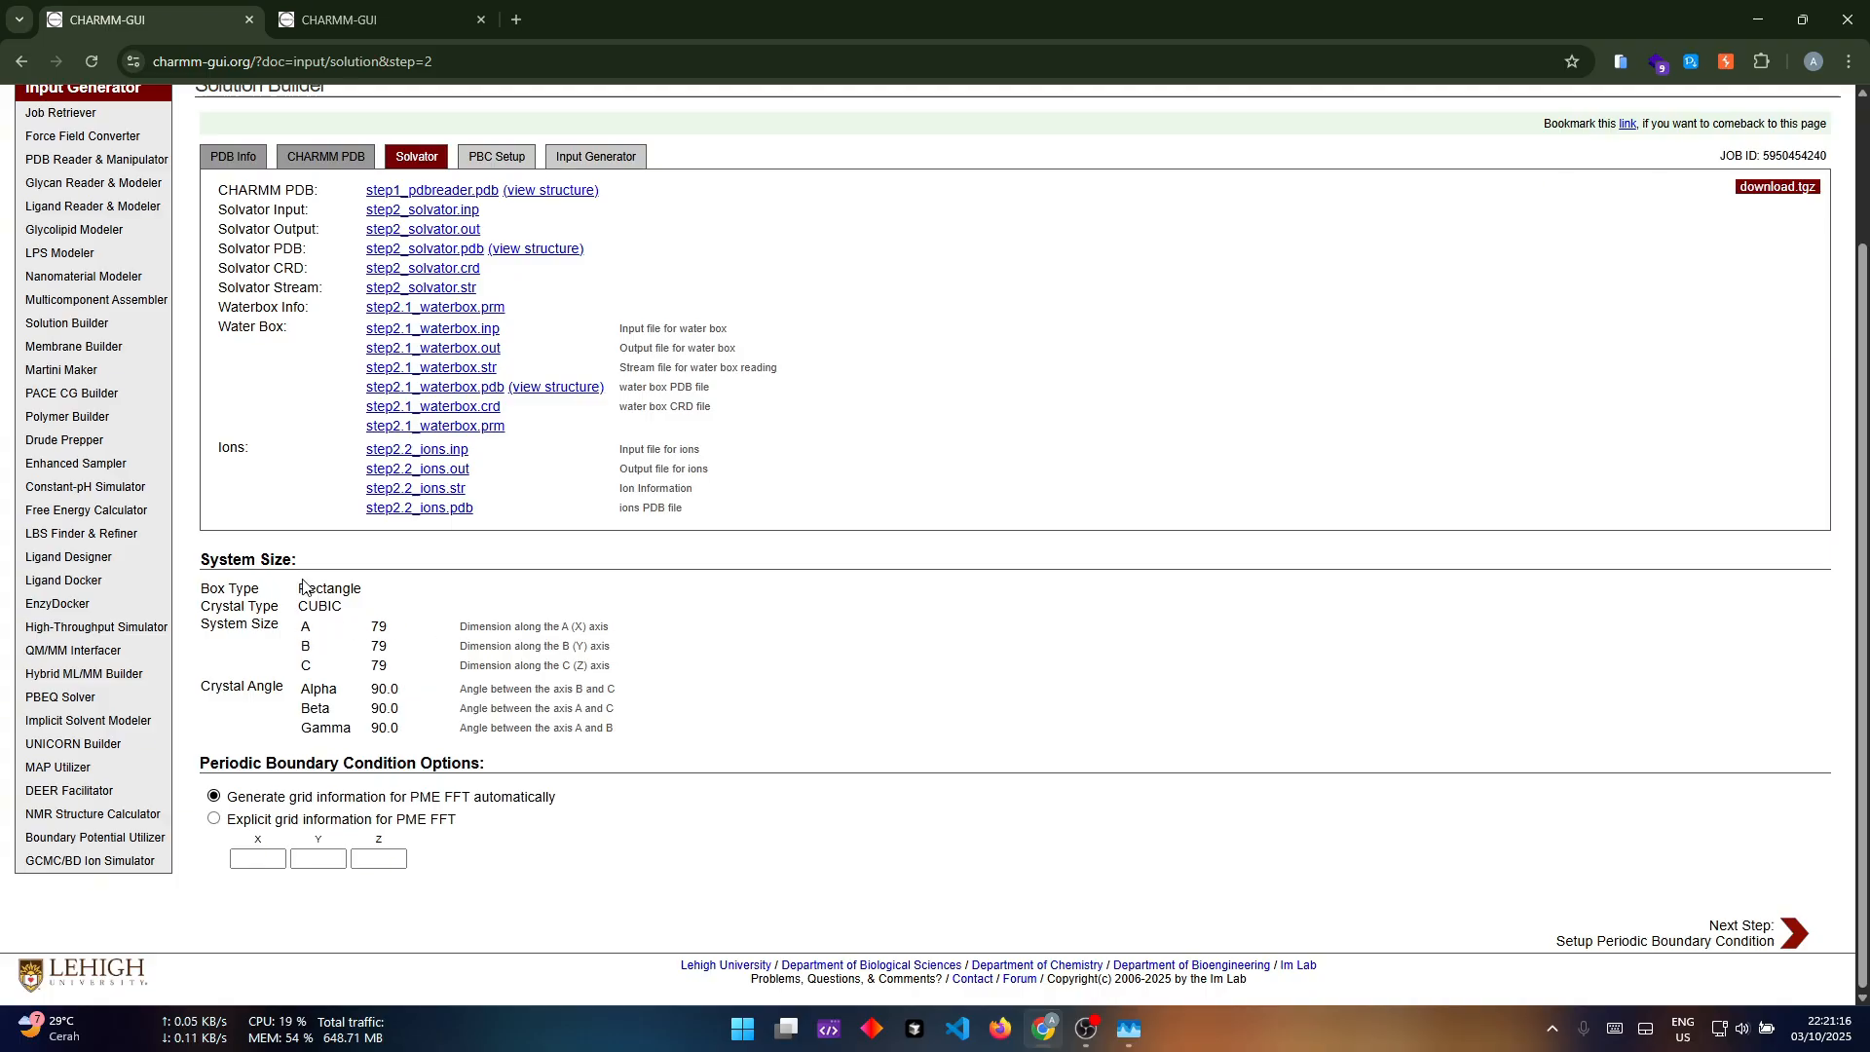
{"action": "left_click_drag", "start_coordinate": [328, 606], "coordinate": [417, 606]}
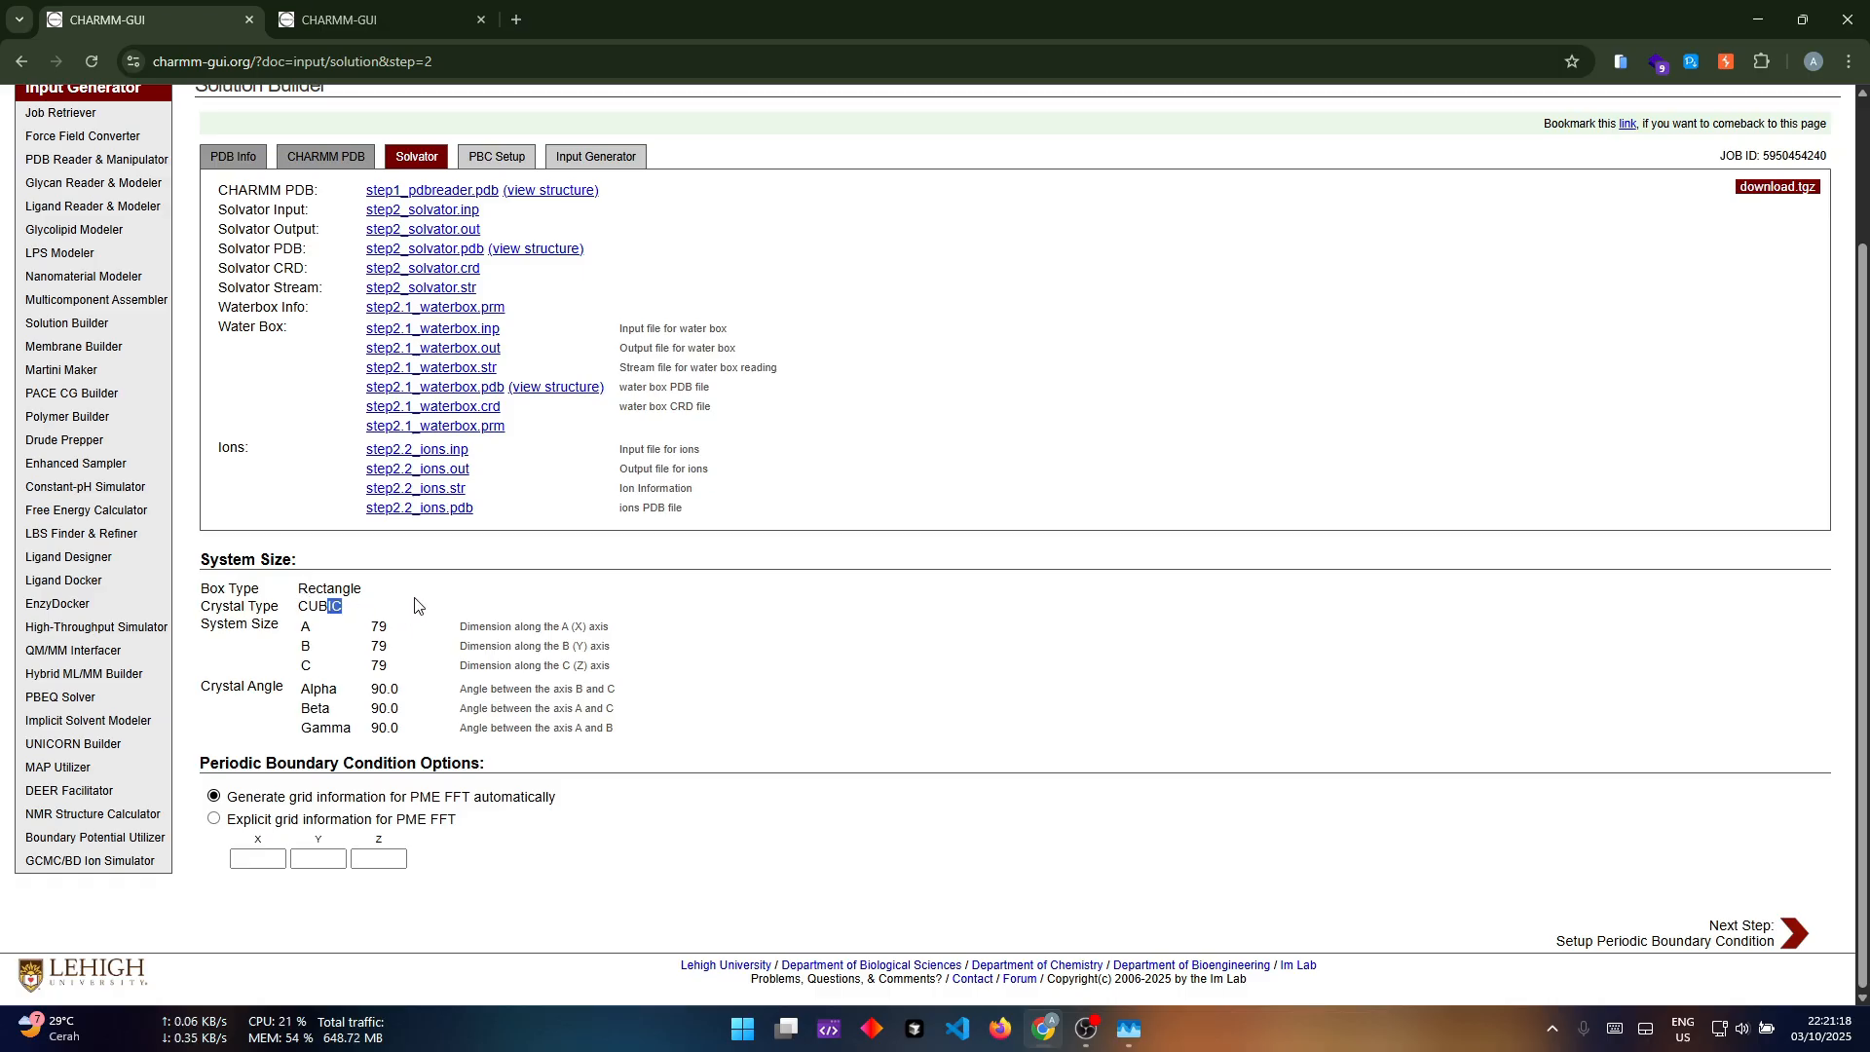
{"action": "left_click", "coordinate": [417, 606]}
{"action": "left_click_drag", "start_coordinate": [297, 631], "coordinate": [409, 677]}
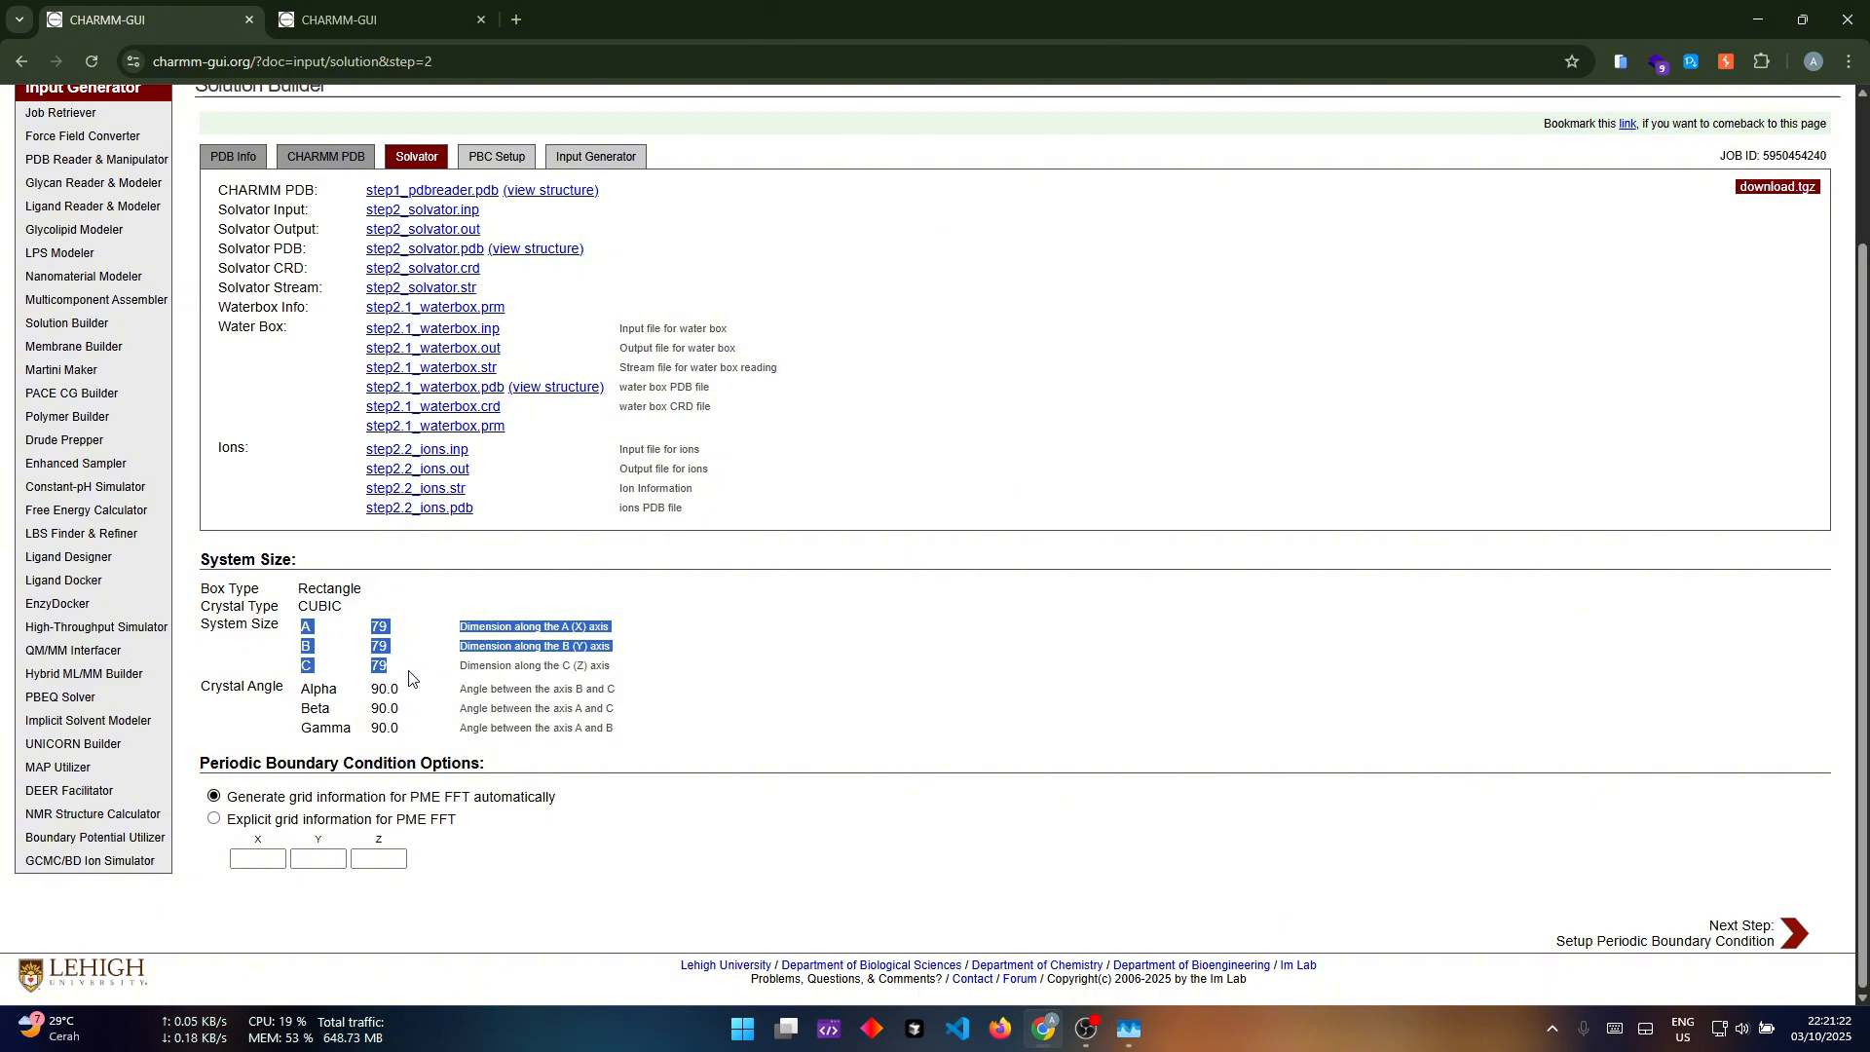
{"action": "left_click", "coordinate": [407, 680]}
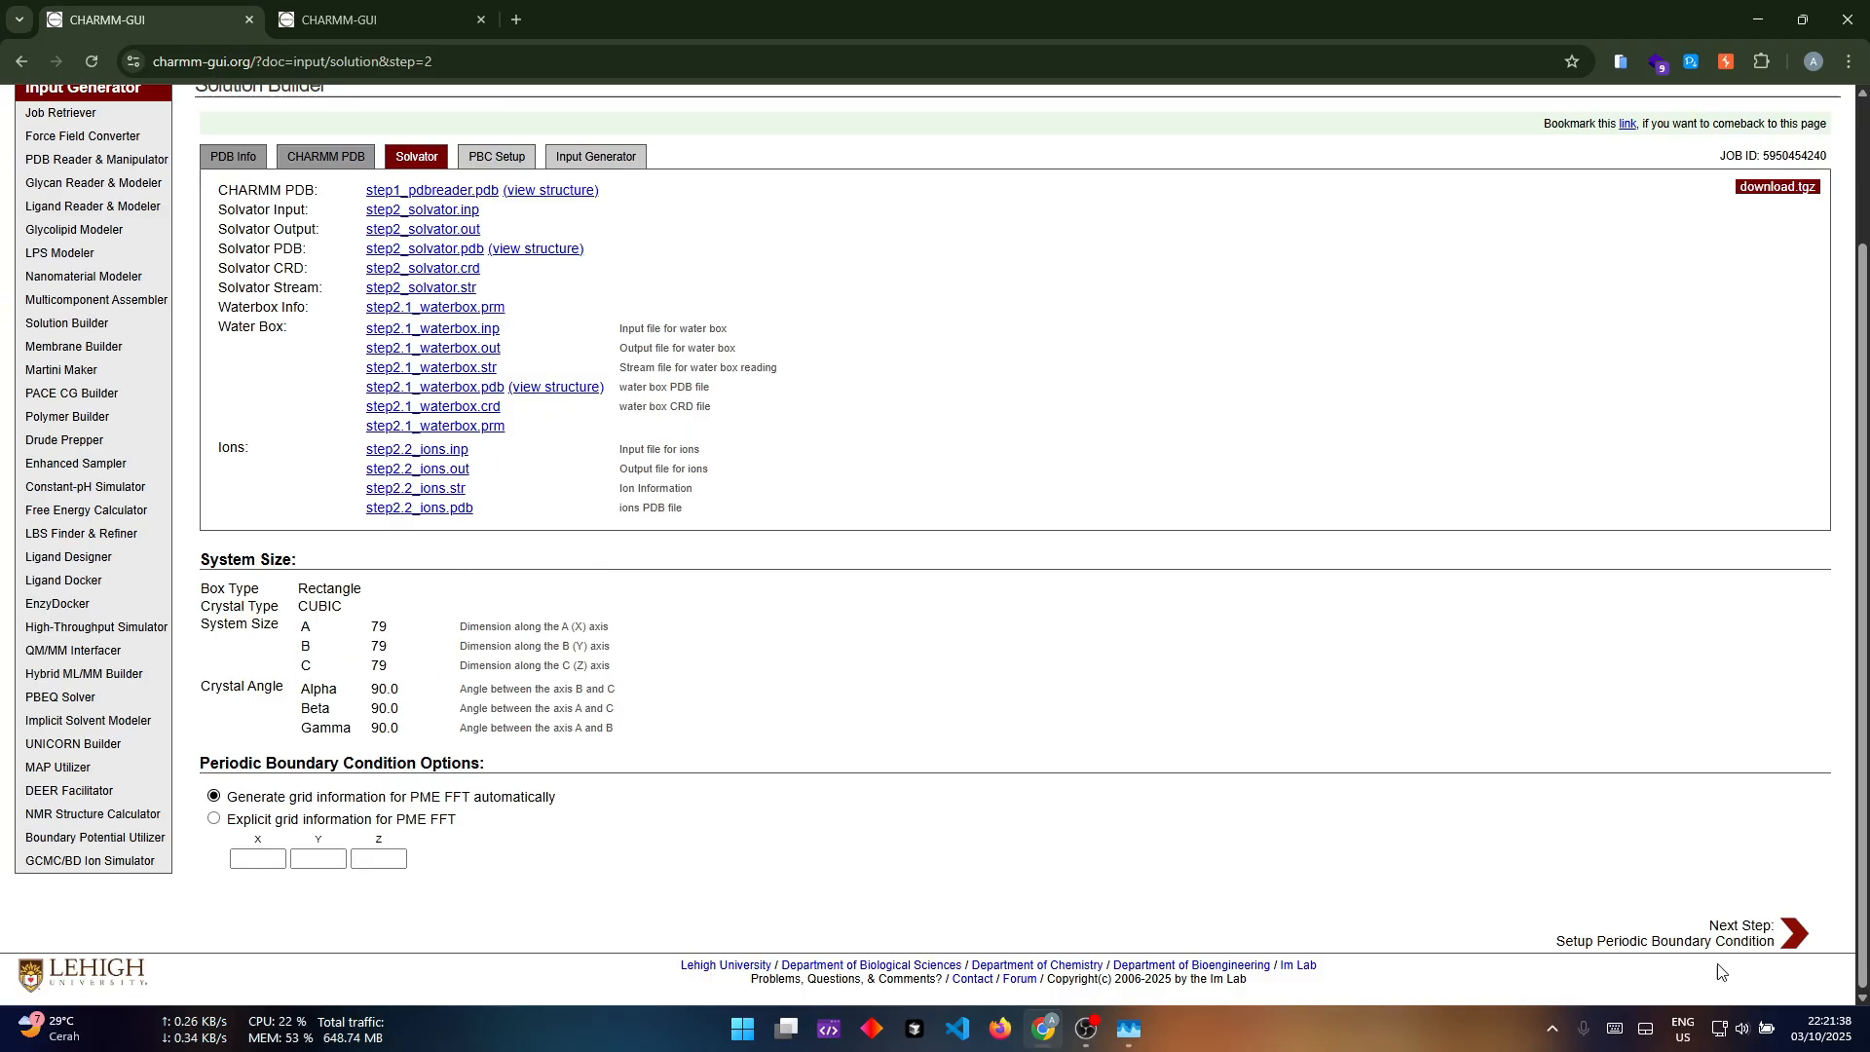
{"action": "left_click", "coordinate": [1783, 943]}
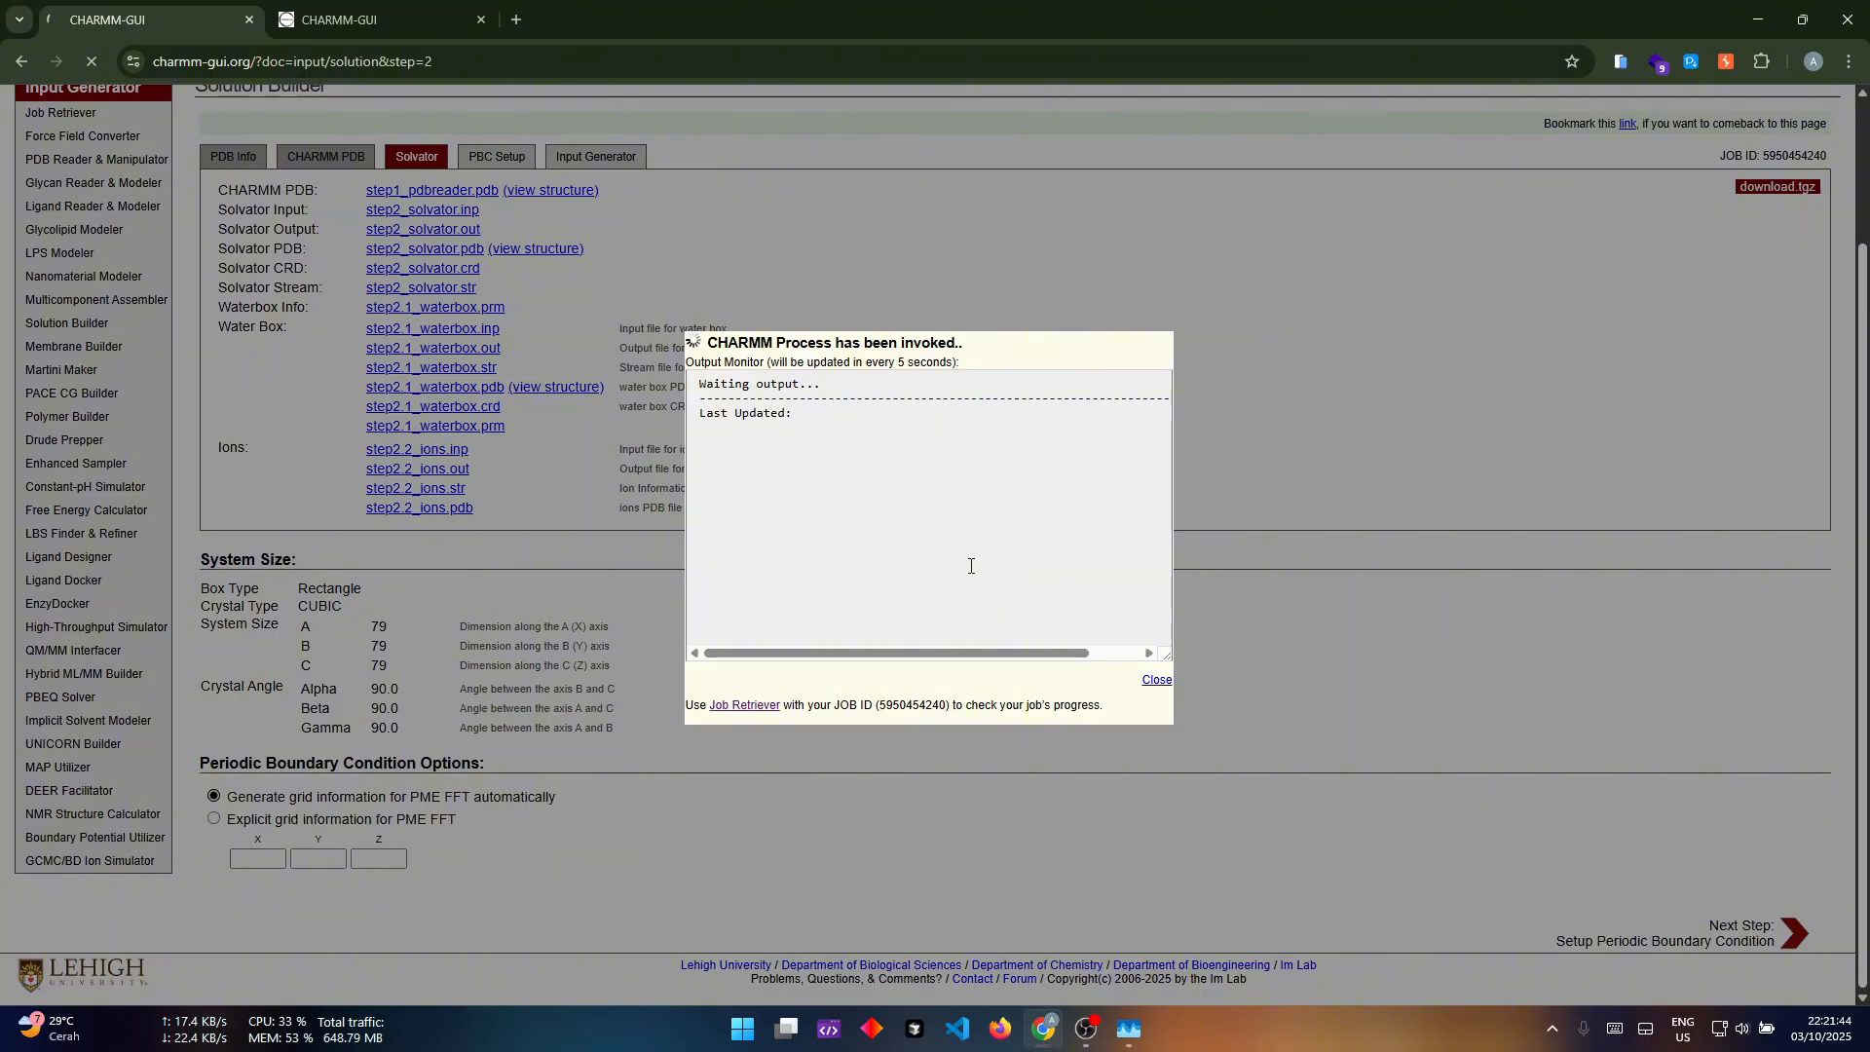
Step: Reload the Job Retriever results, check the solution step 3 entry, and return to the running CHARMM process
{"action": "scroll", "coordinate": [975, 487], "scroll_direction": "up", "scroll_amount": 2}
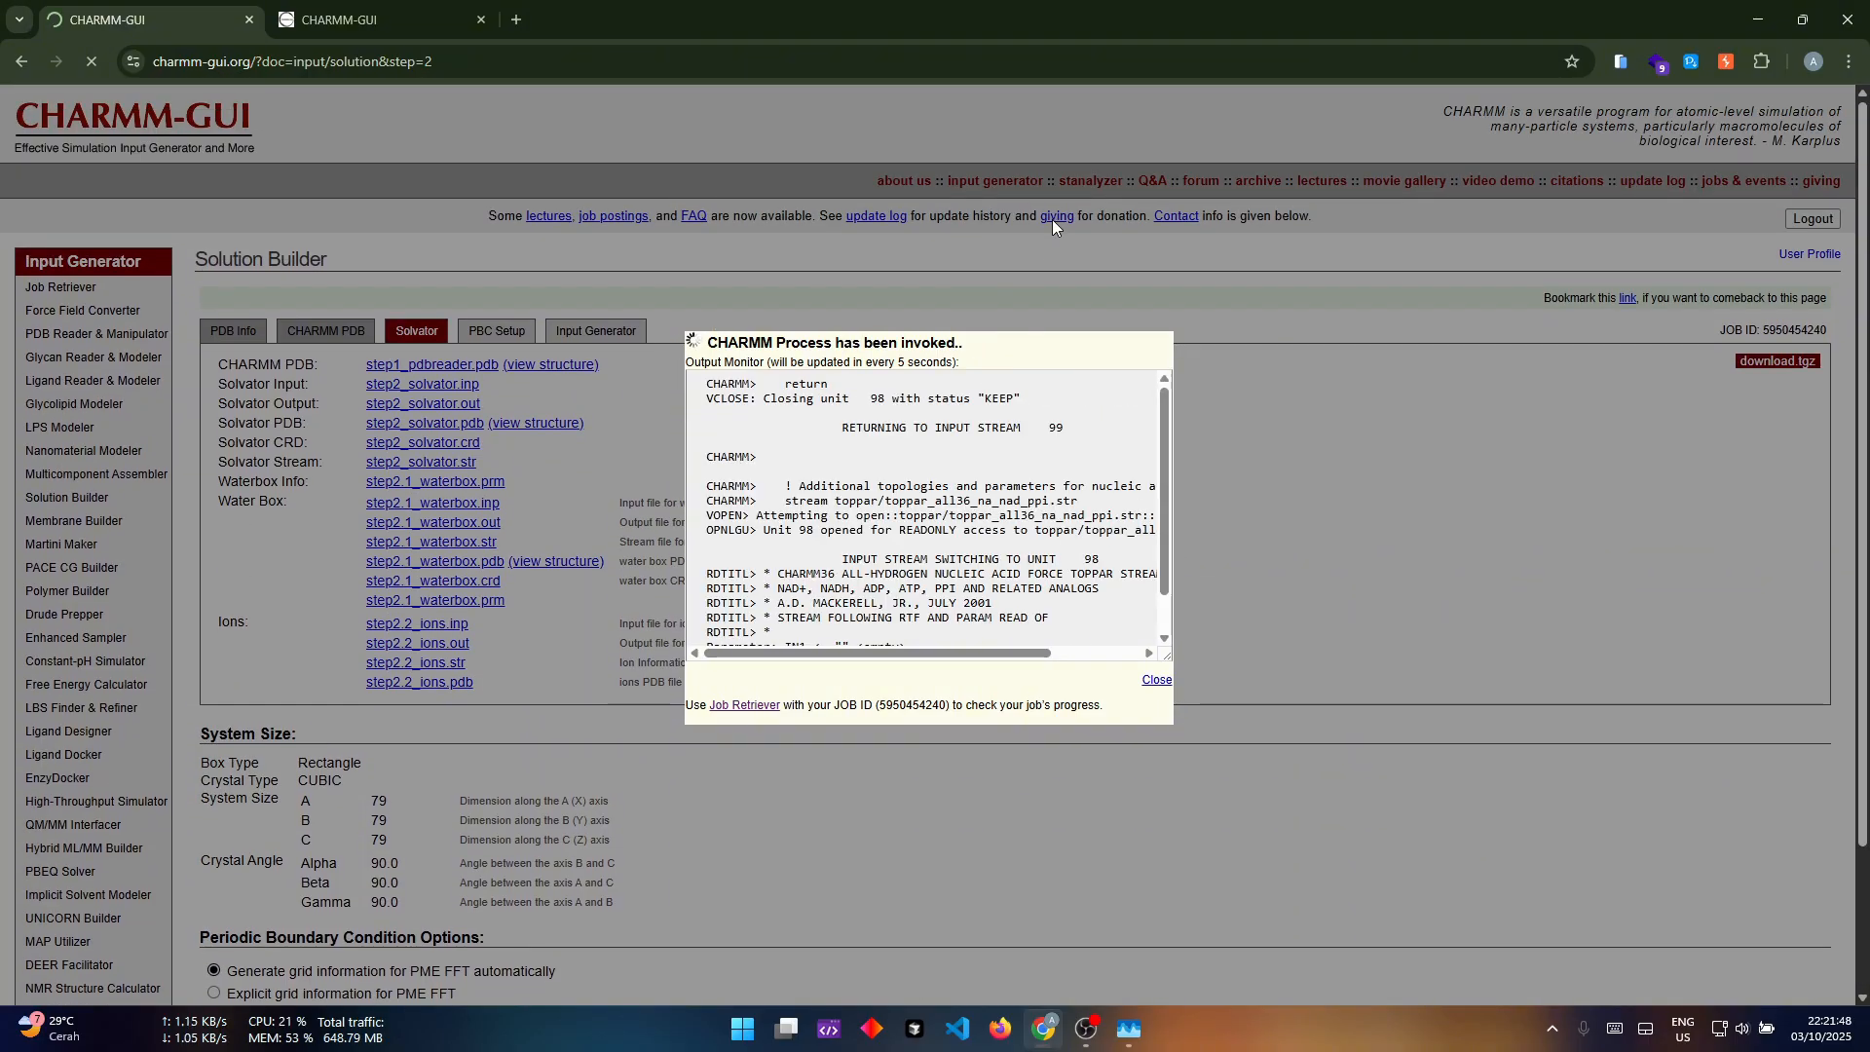
{"action": "left_click", "coordinate": [394, 10]}
{"action": "left_click", "coordinate": [92, 61]}
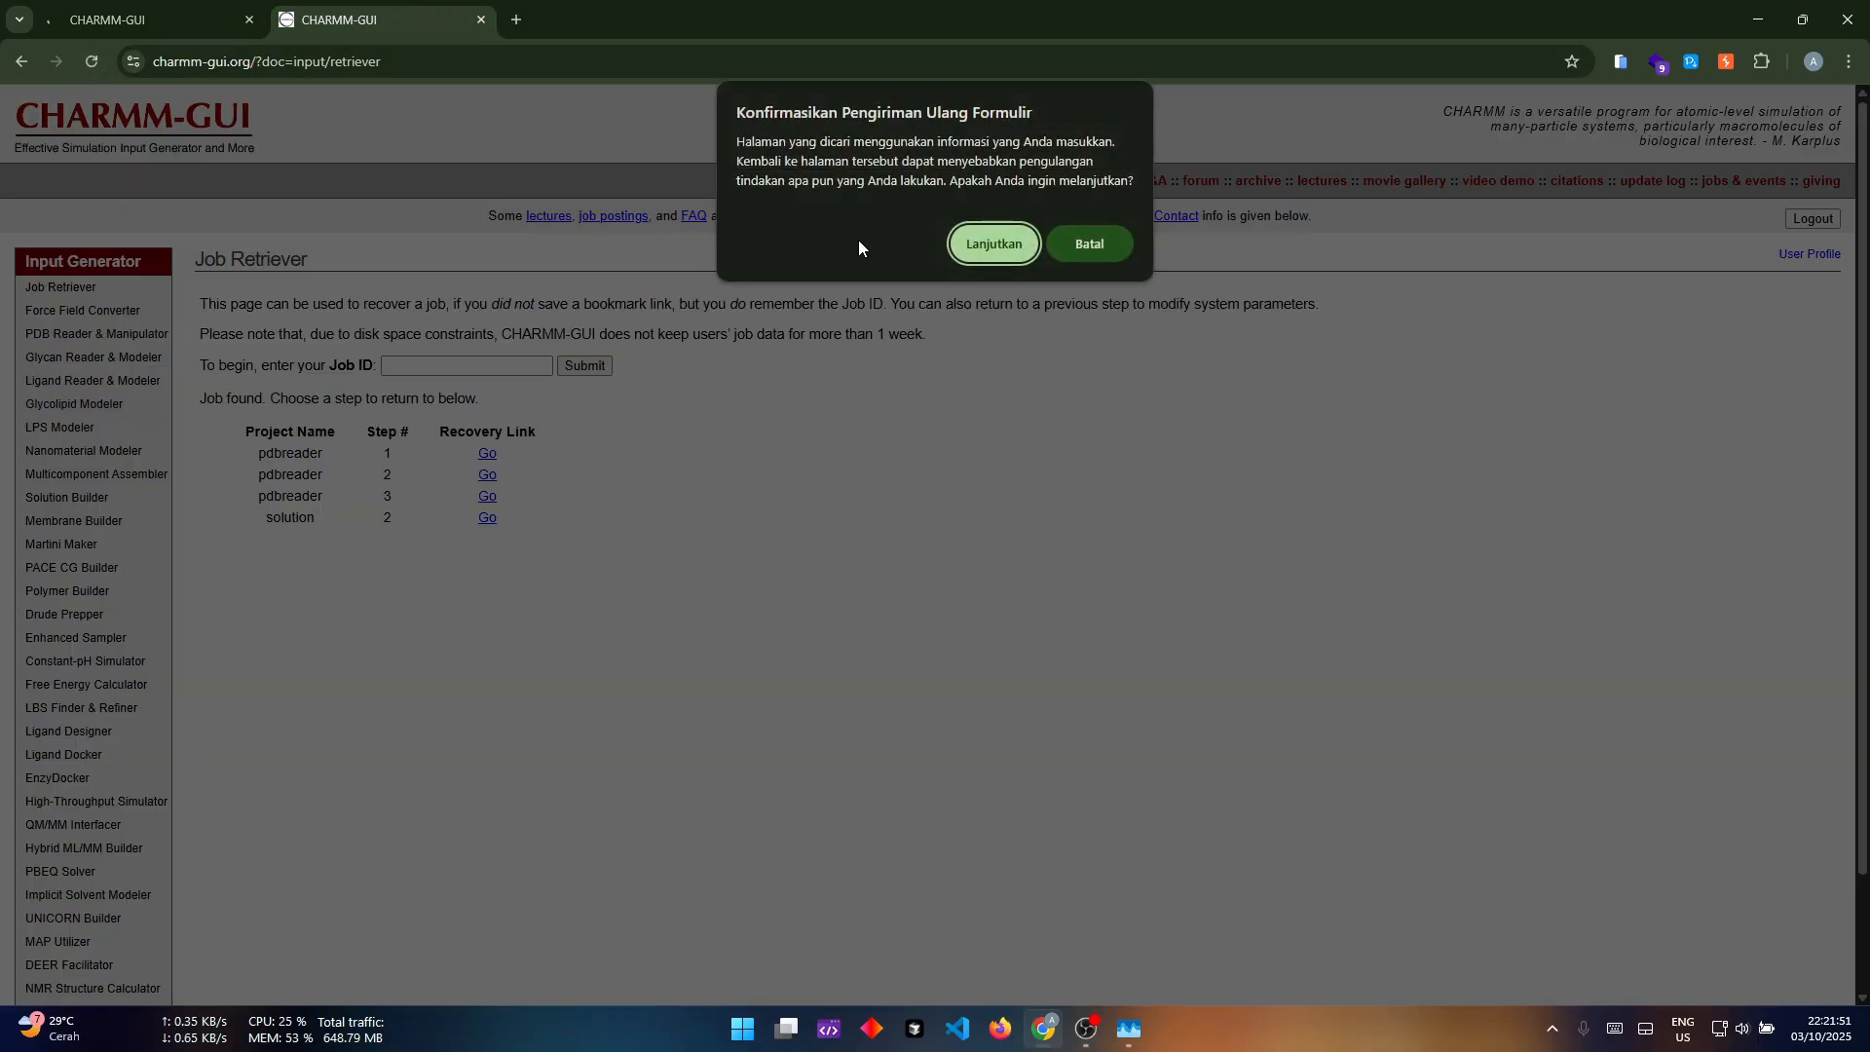
{"action": "left_click", "coordinate": [983, 252]}
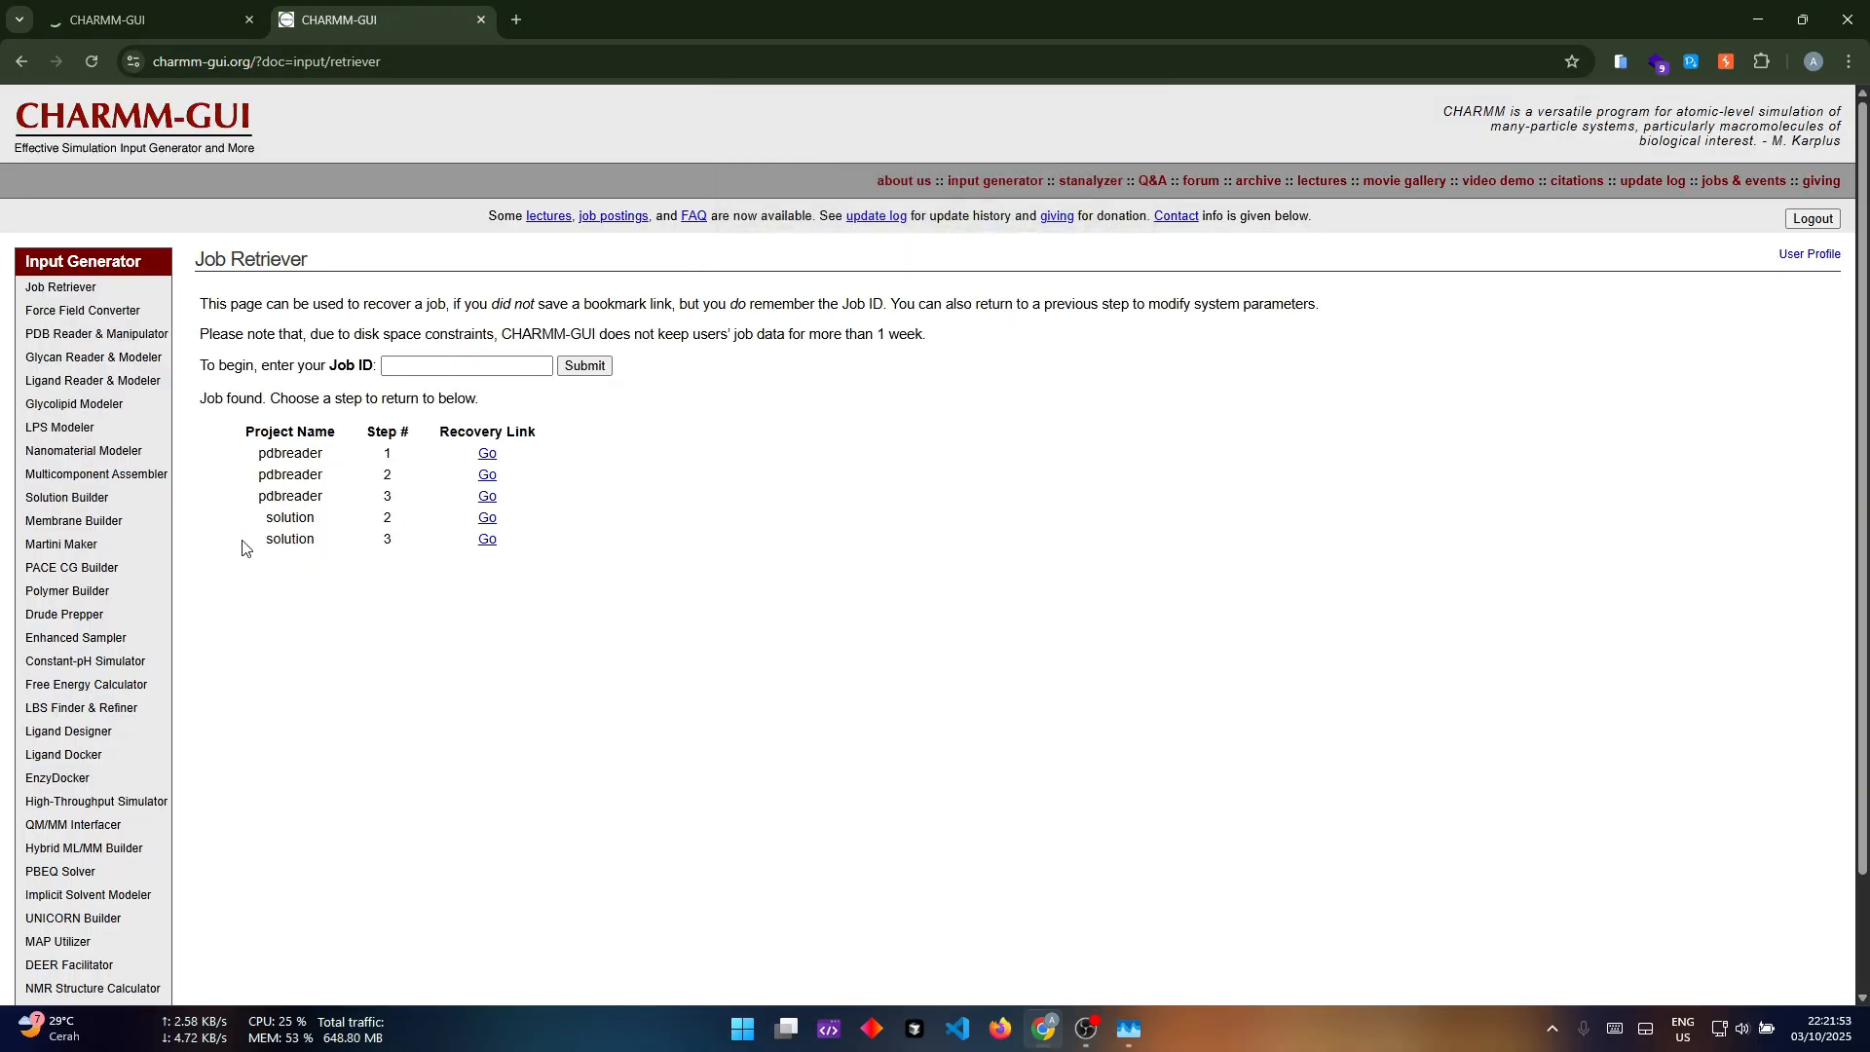
{"action": "left_click_drag", "start_coordinate": [243, 541], "coordinate": [393, 545]}
{"action": "key", "text": "ctrl+1"}
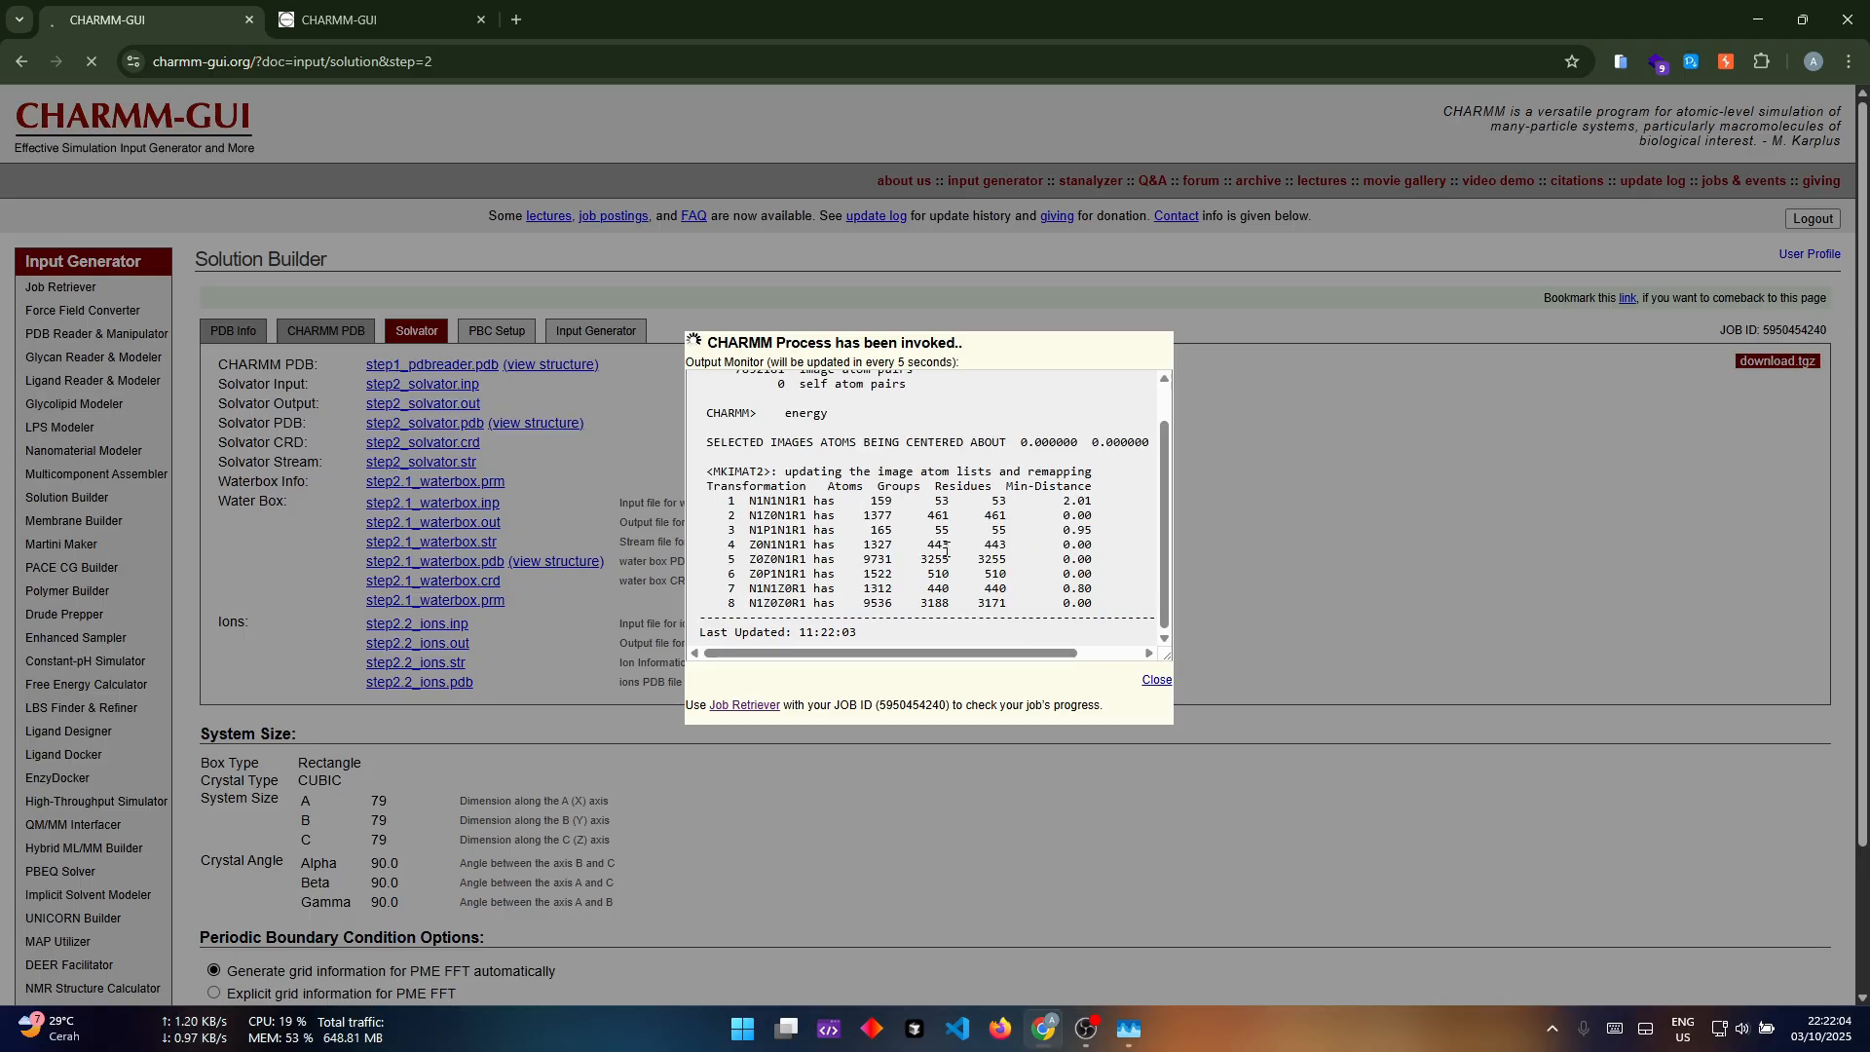
Step: Check the listed recovery steps in Job Retriever and return to the Solution Builder job's running periodic boundary setup
{"action": "left_click", "coordinate": [340, 20]}
{"action": "left_click_drag", "start_coordinate": [261, 454], "coordinate": [283, 506]}
{"action": "left_click", "coordinate": [348, 761]}
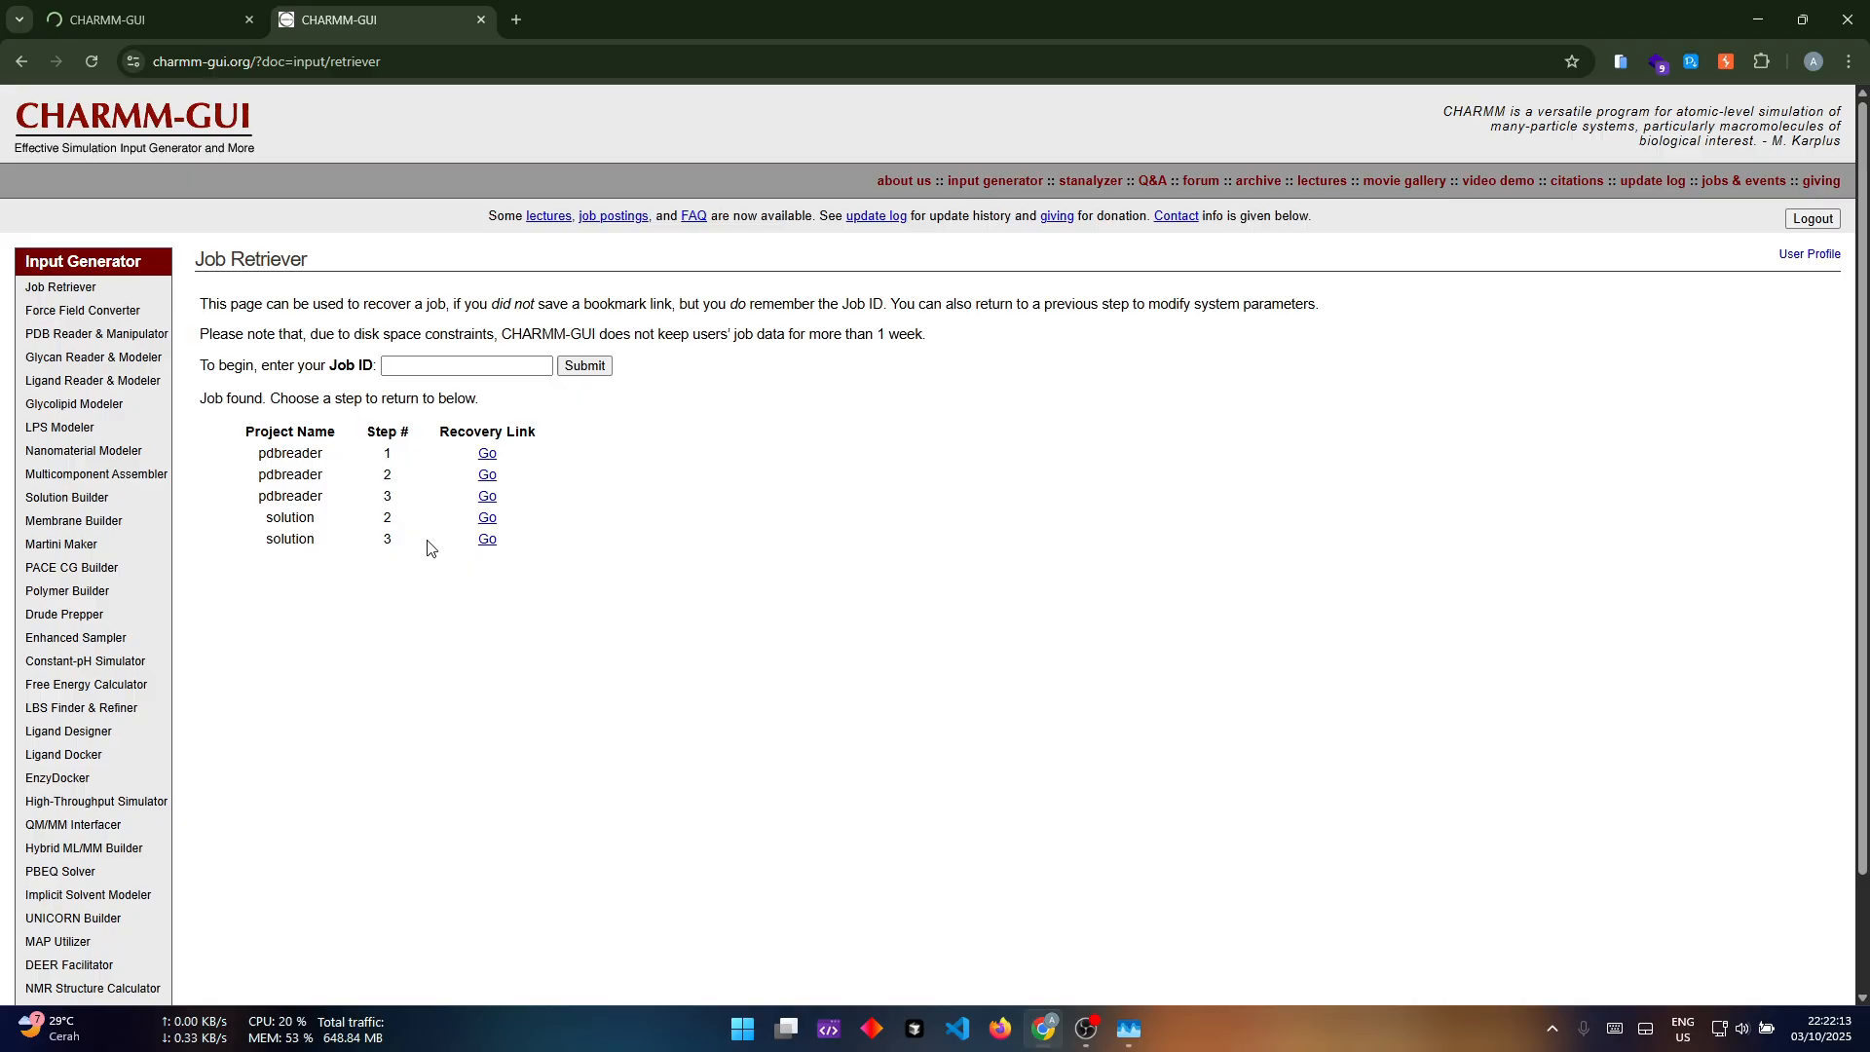
{"action": "left_click", "coordinate": [206, 2]}
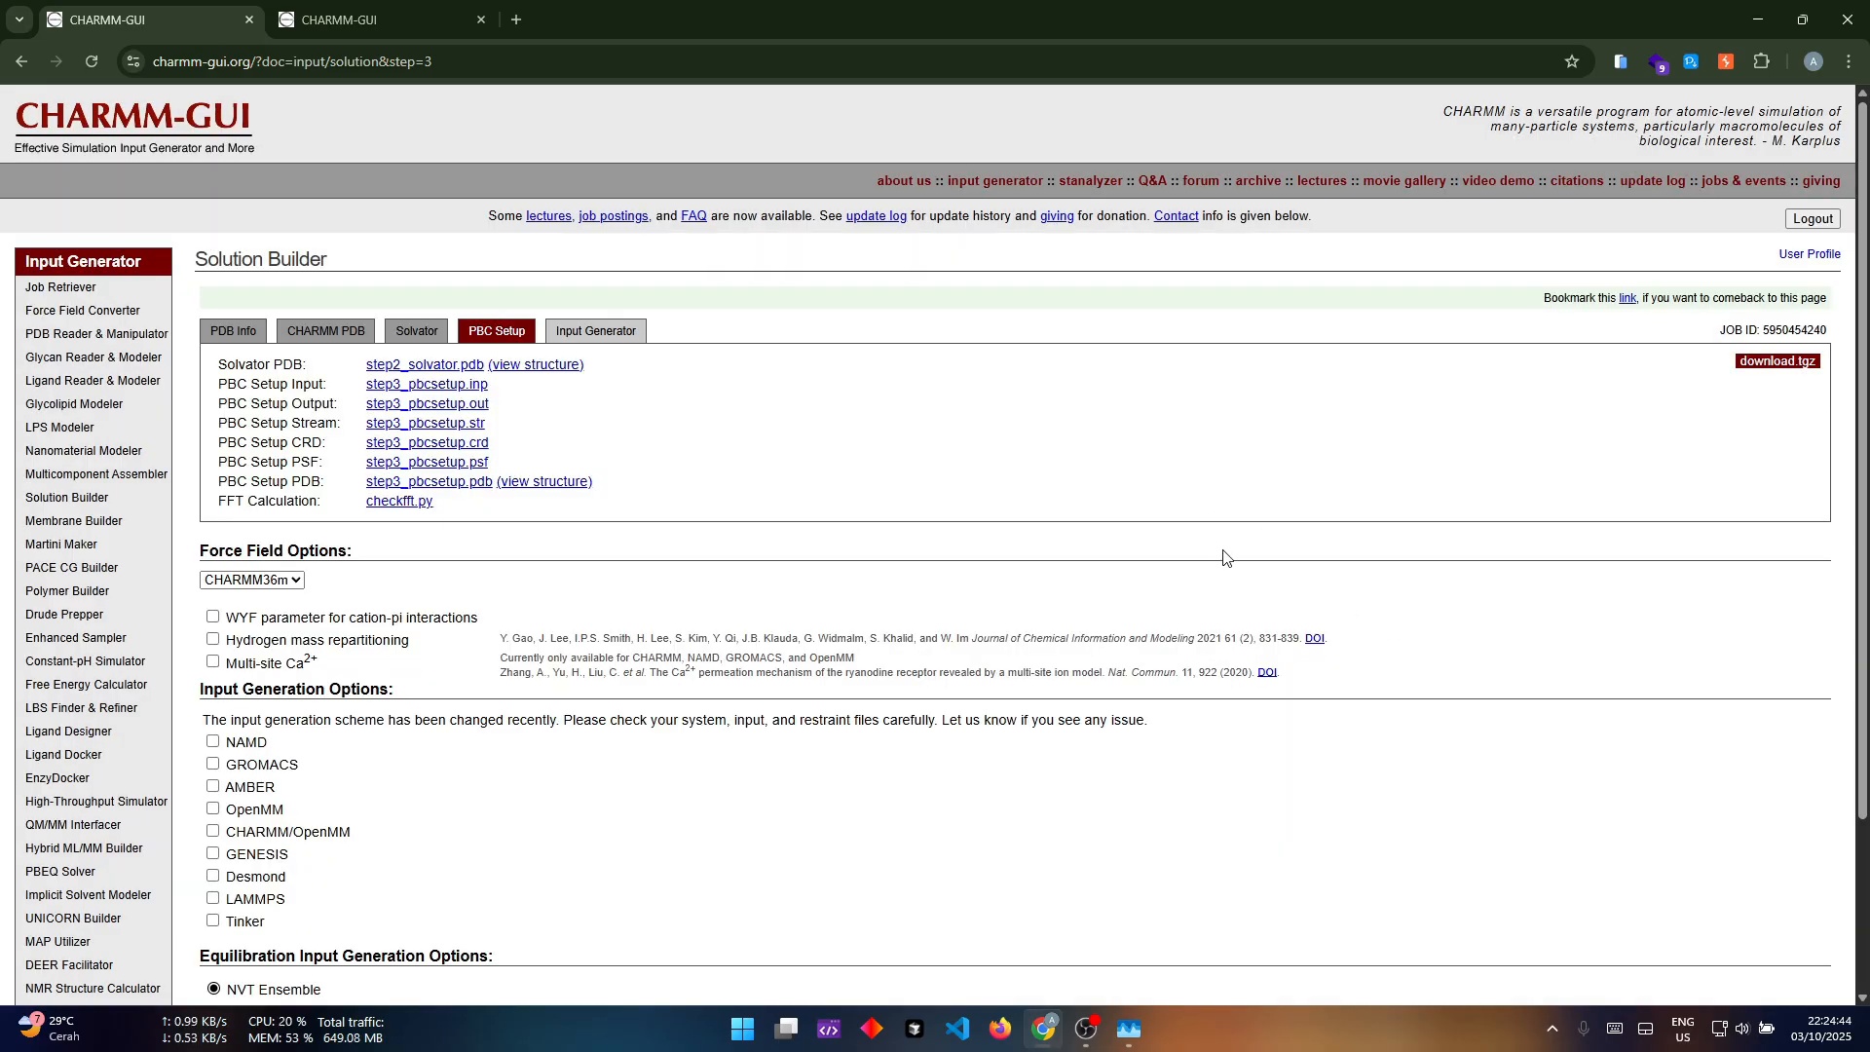
Step: Choose the CHARMM36m force field and enable hydrogen mass repartitioning for the system
{"action": "scroll", "coordinate": [1224, 557], "scroll_direction": "down", "scroll_amount": 3}
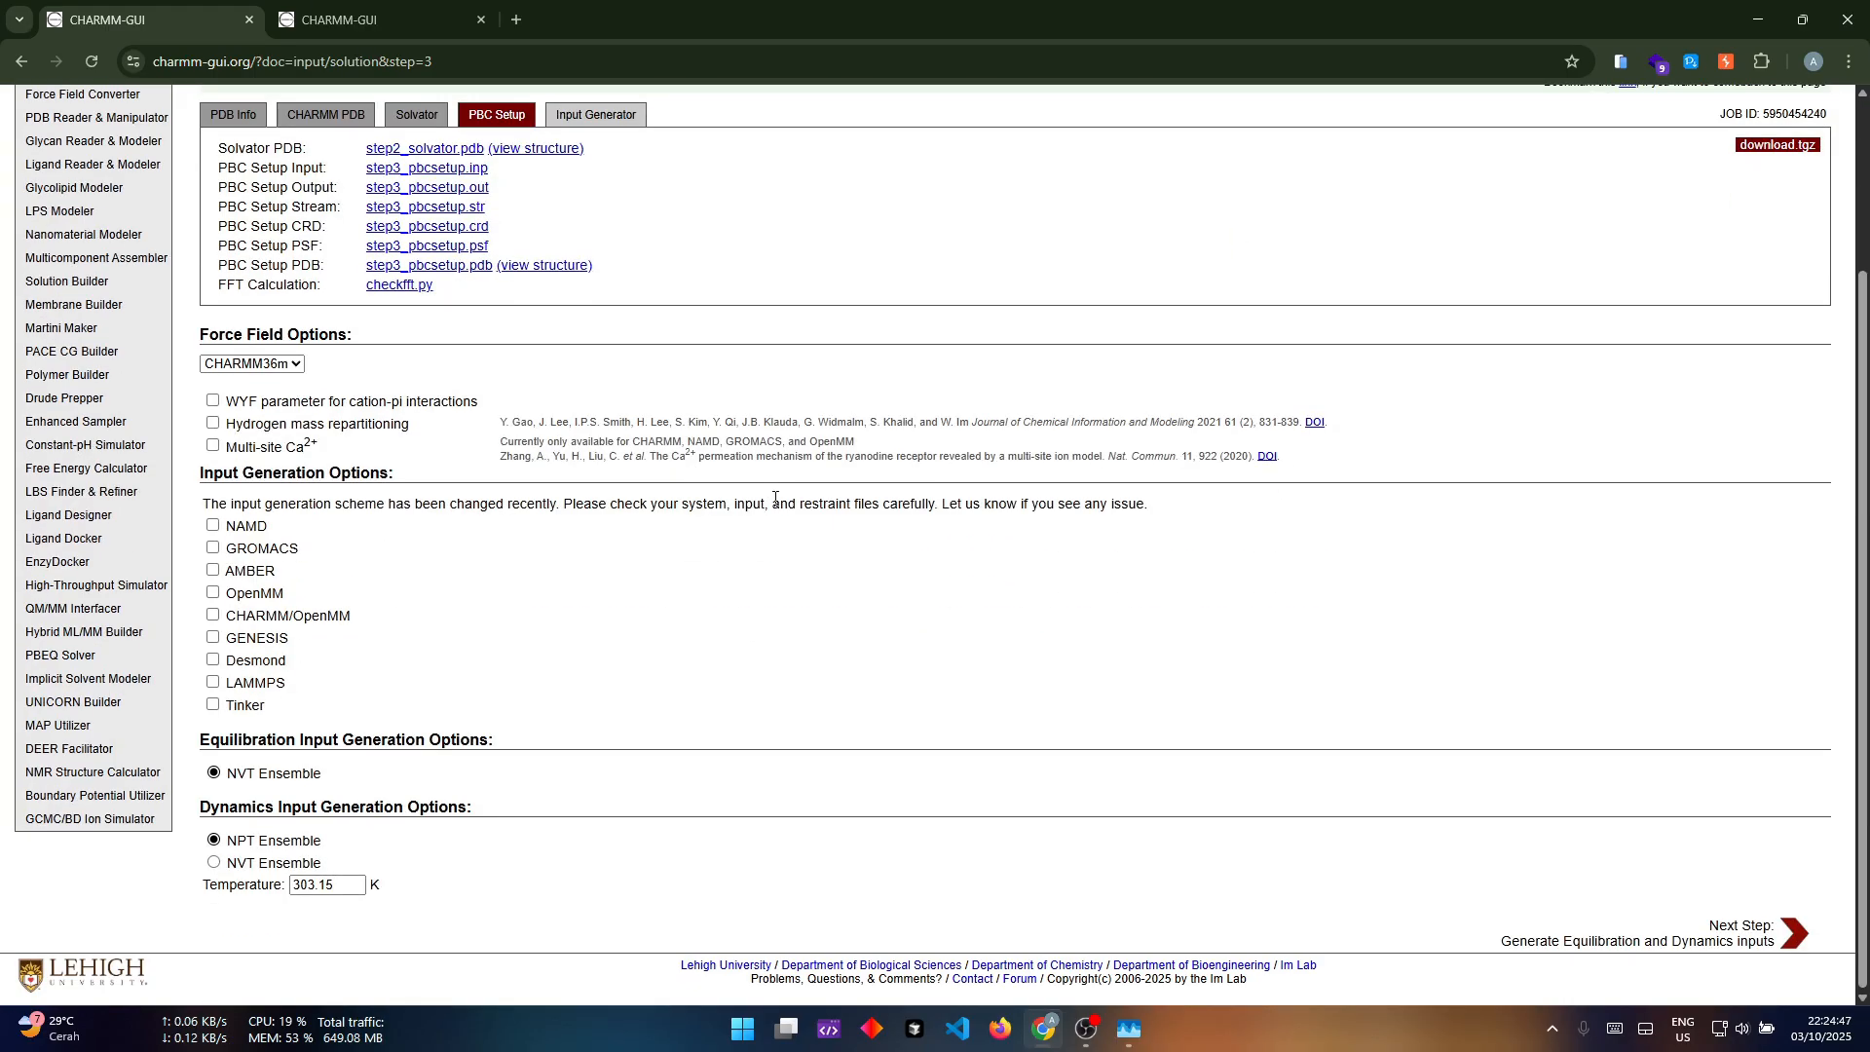
{"action": "left_click", "coordinate": [265, 365]}
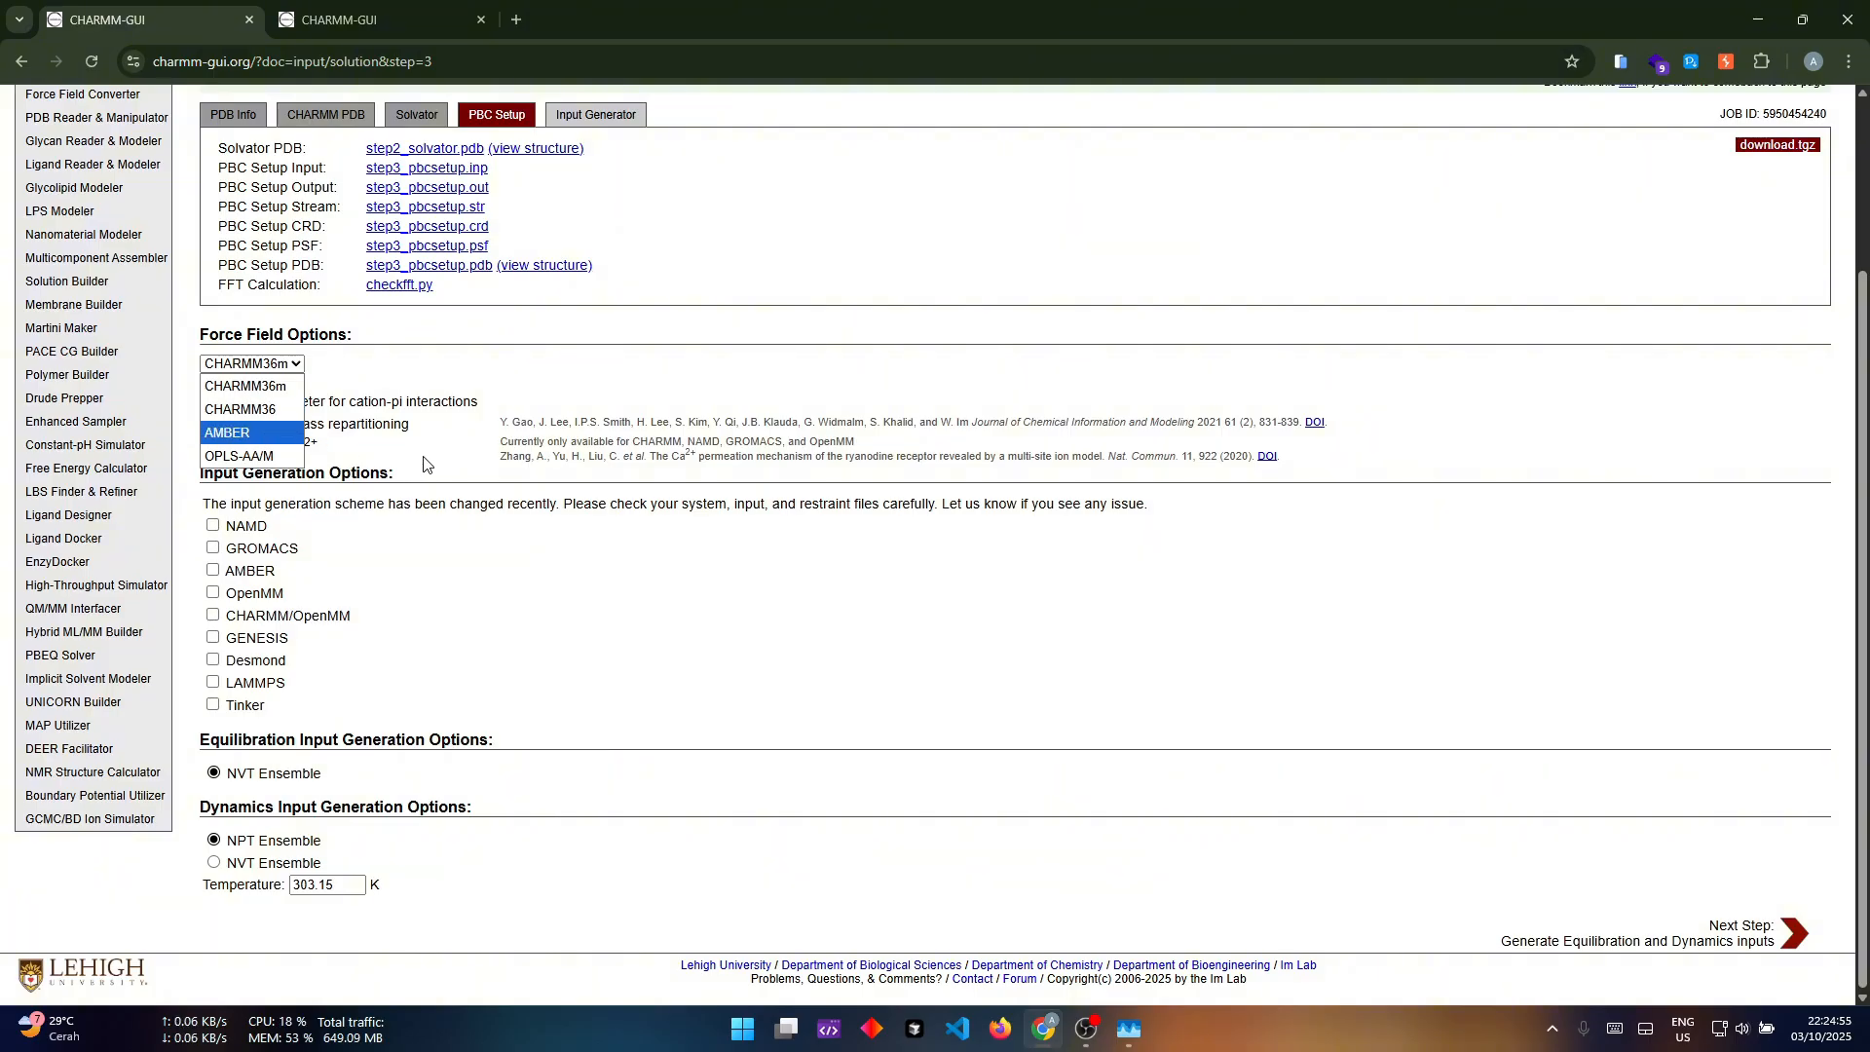
{"action": "left_click", "coordinate": [289, 388]}
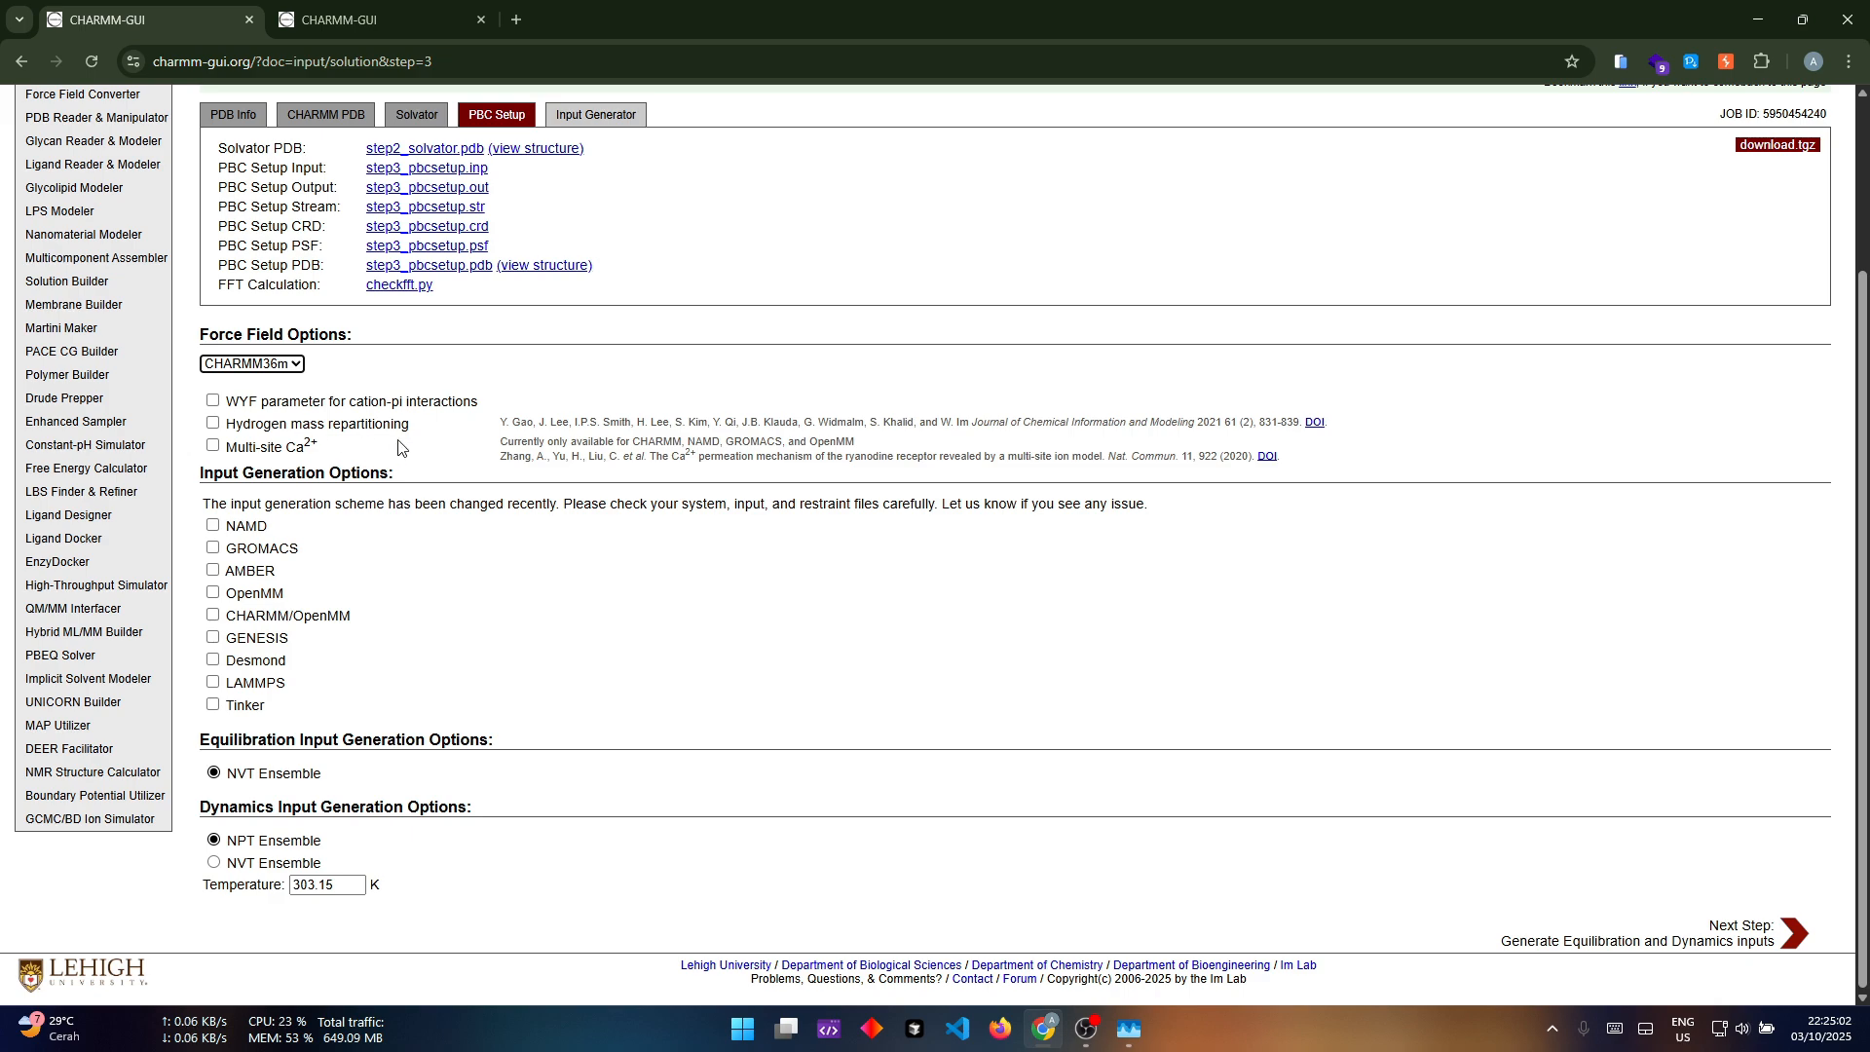
{"action": "left_click", "coordinate": [233, 429]}
{"action": "left_click_drag", "start_coordinate": [410, 429], "coordinate": [270, 430]}
{"action": "left_click", "coordinate": [312, 432]}
{"action": "left_click", "coordinate": [321, 425]}
Step: Generate GROMACS equilibration and dynamics inputs, keeping the NPT ensemble for dynamics and setting the temperature to 310 K
{"action": "left_click", "coordinate": [216, 549]}
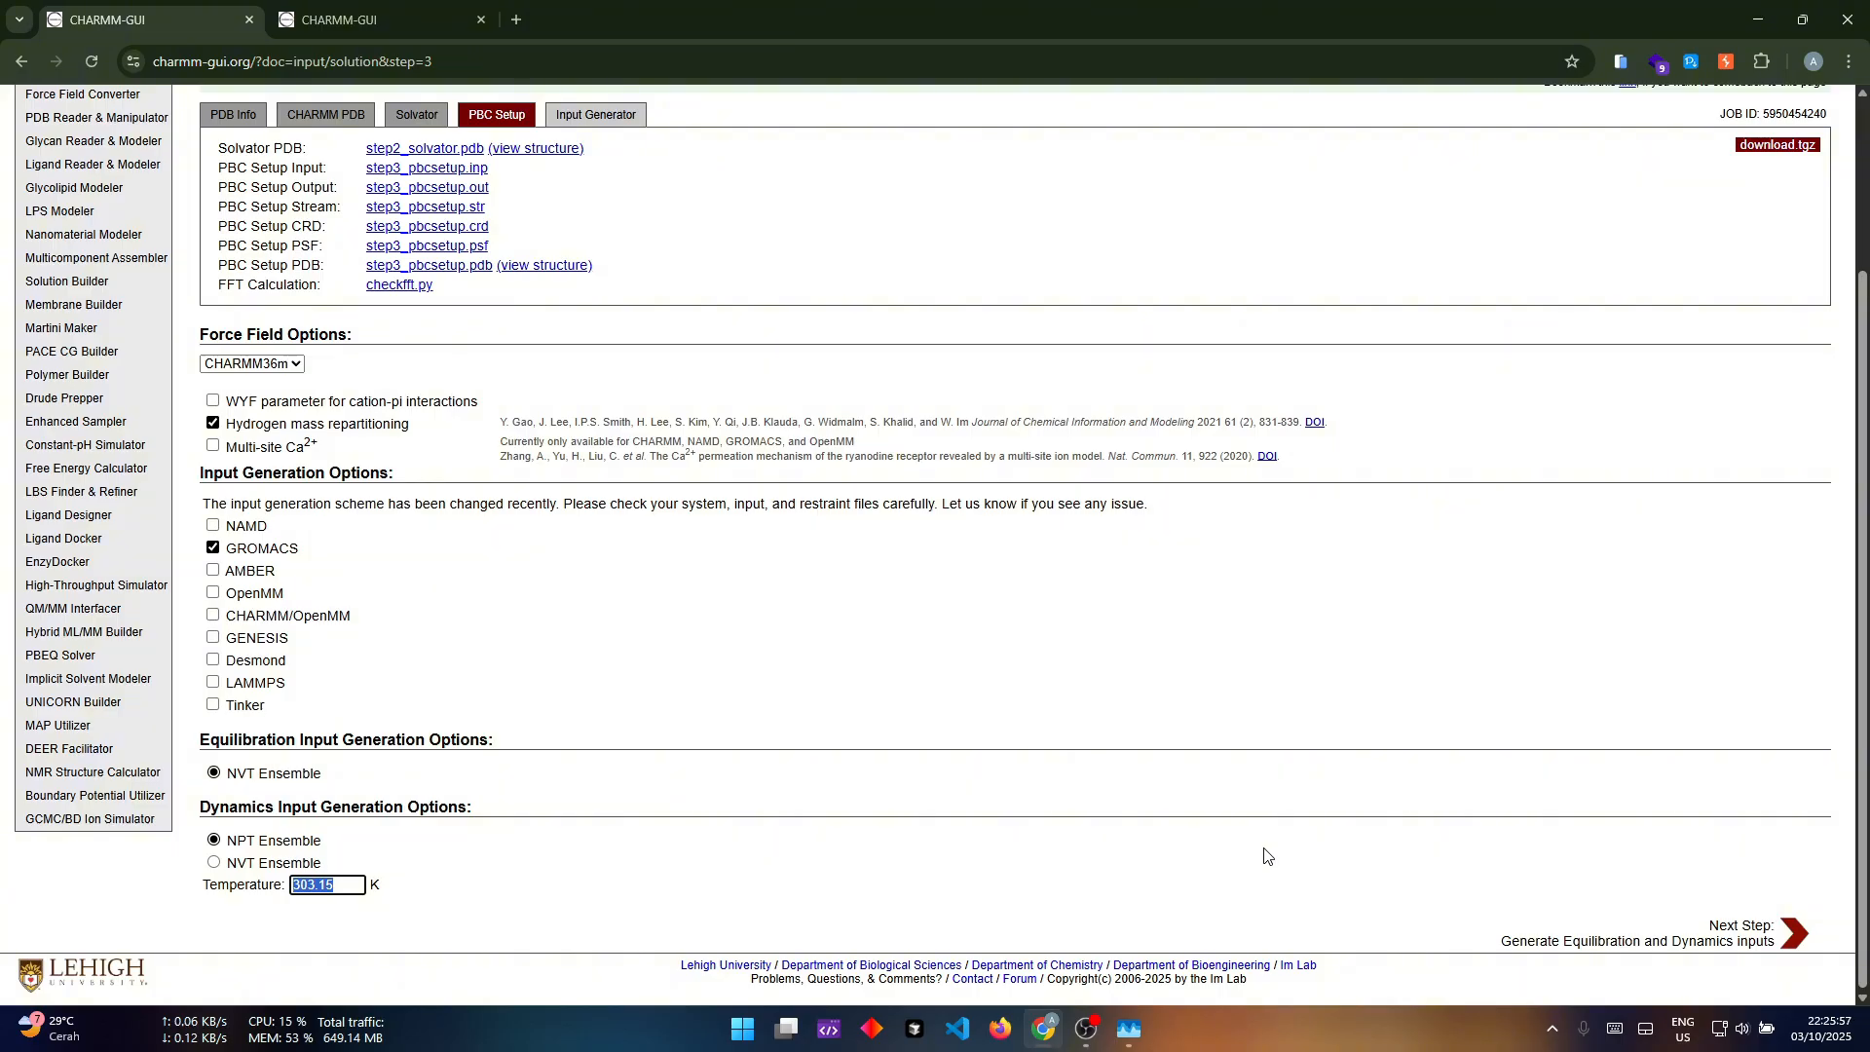
{"action": "type", "text": "310"}
{"action": "left_click", "coordinate": [1323, 890]}
{"action": "left_click", "coordinate": [1775, 943]}
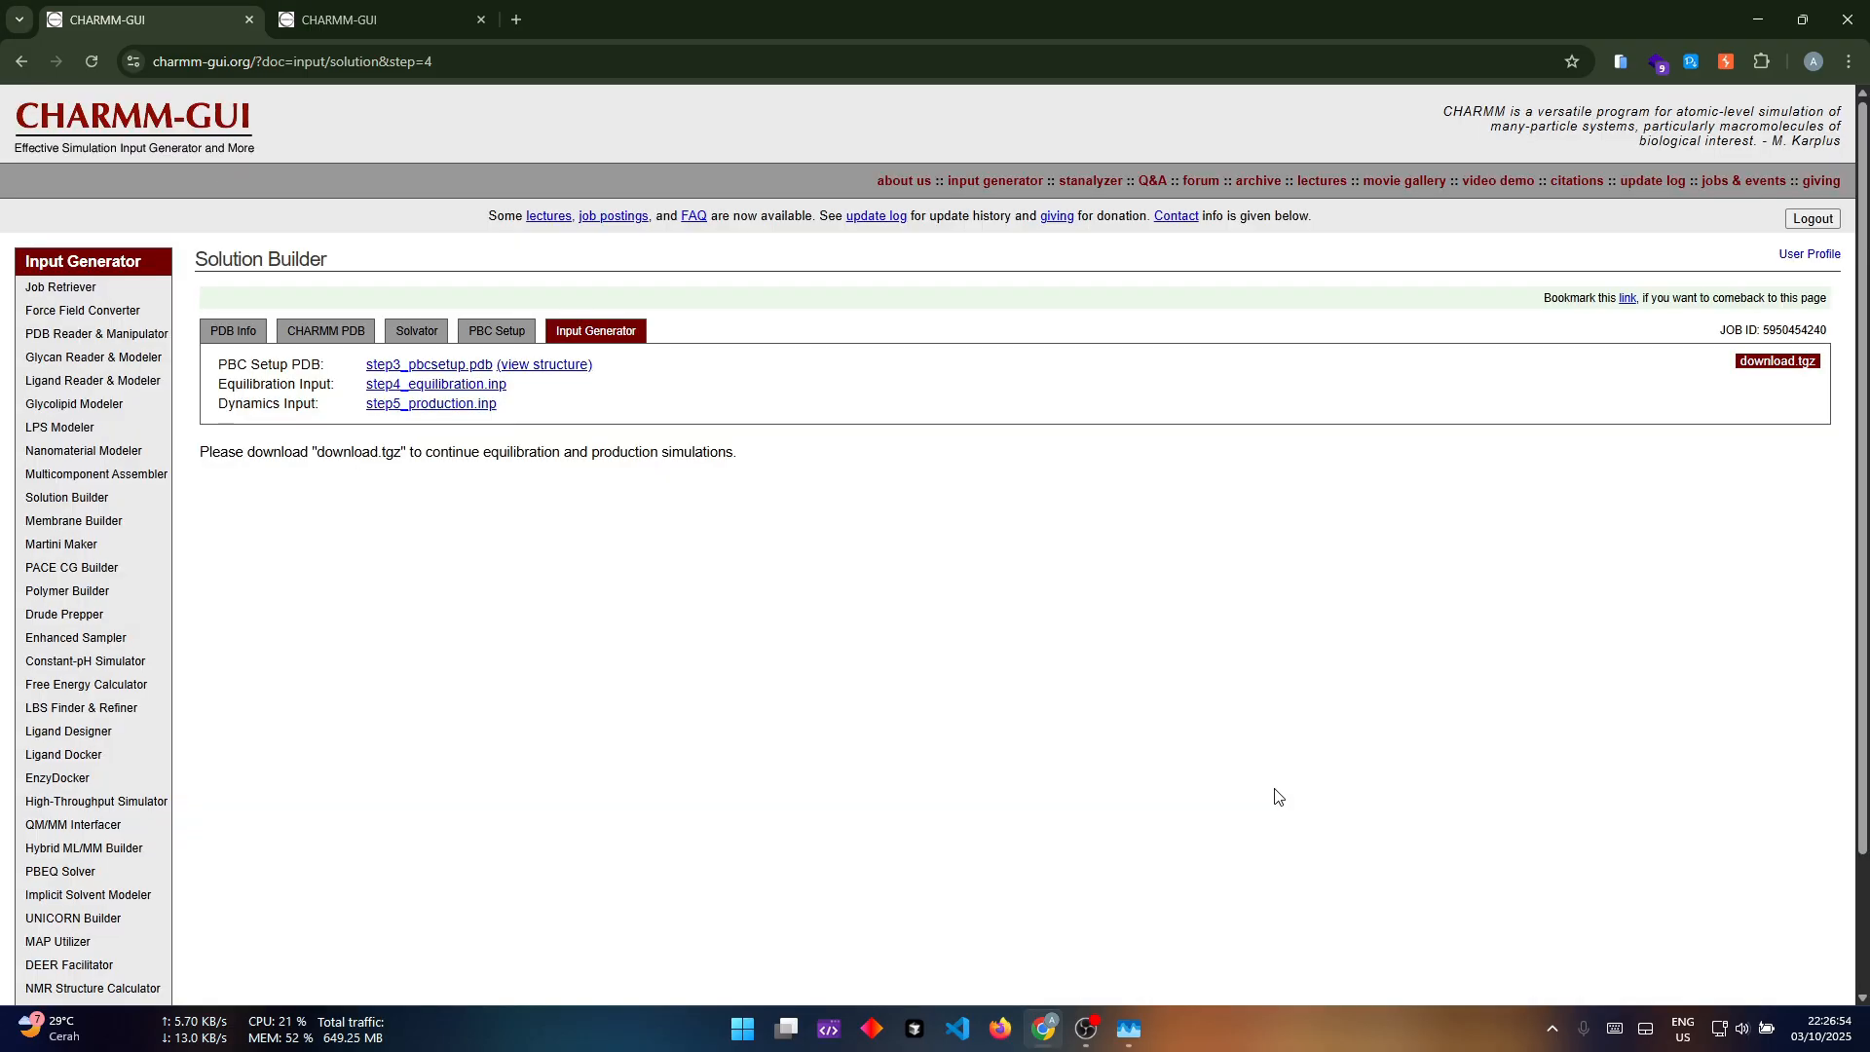
Step: Download the generated simulation files as the download.tgz archive and check the download's progress in the browser
{"action": "left_click", "coordinate": [1795, 367]}
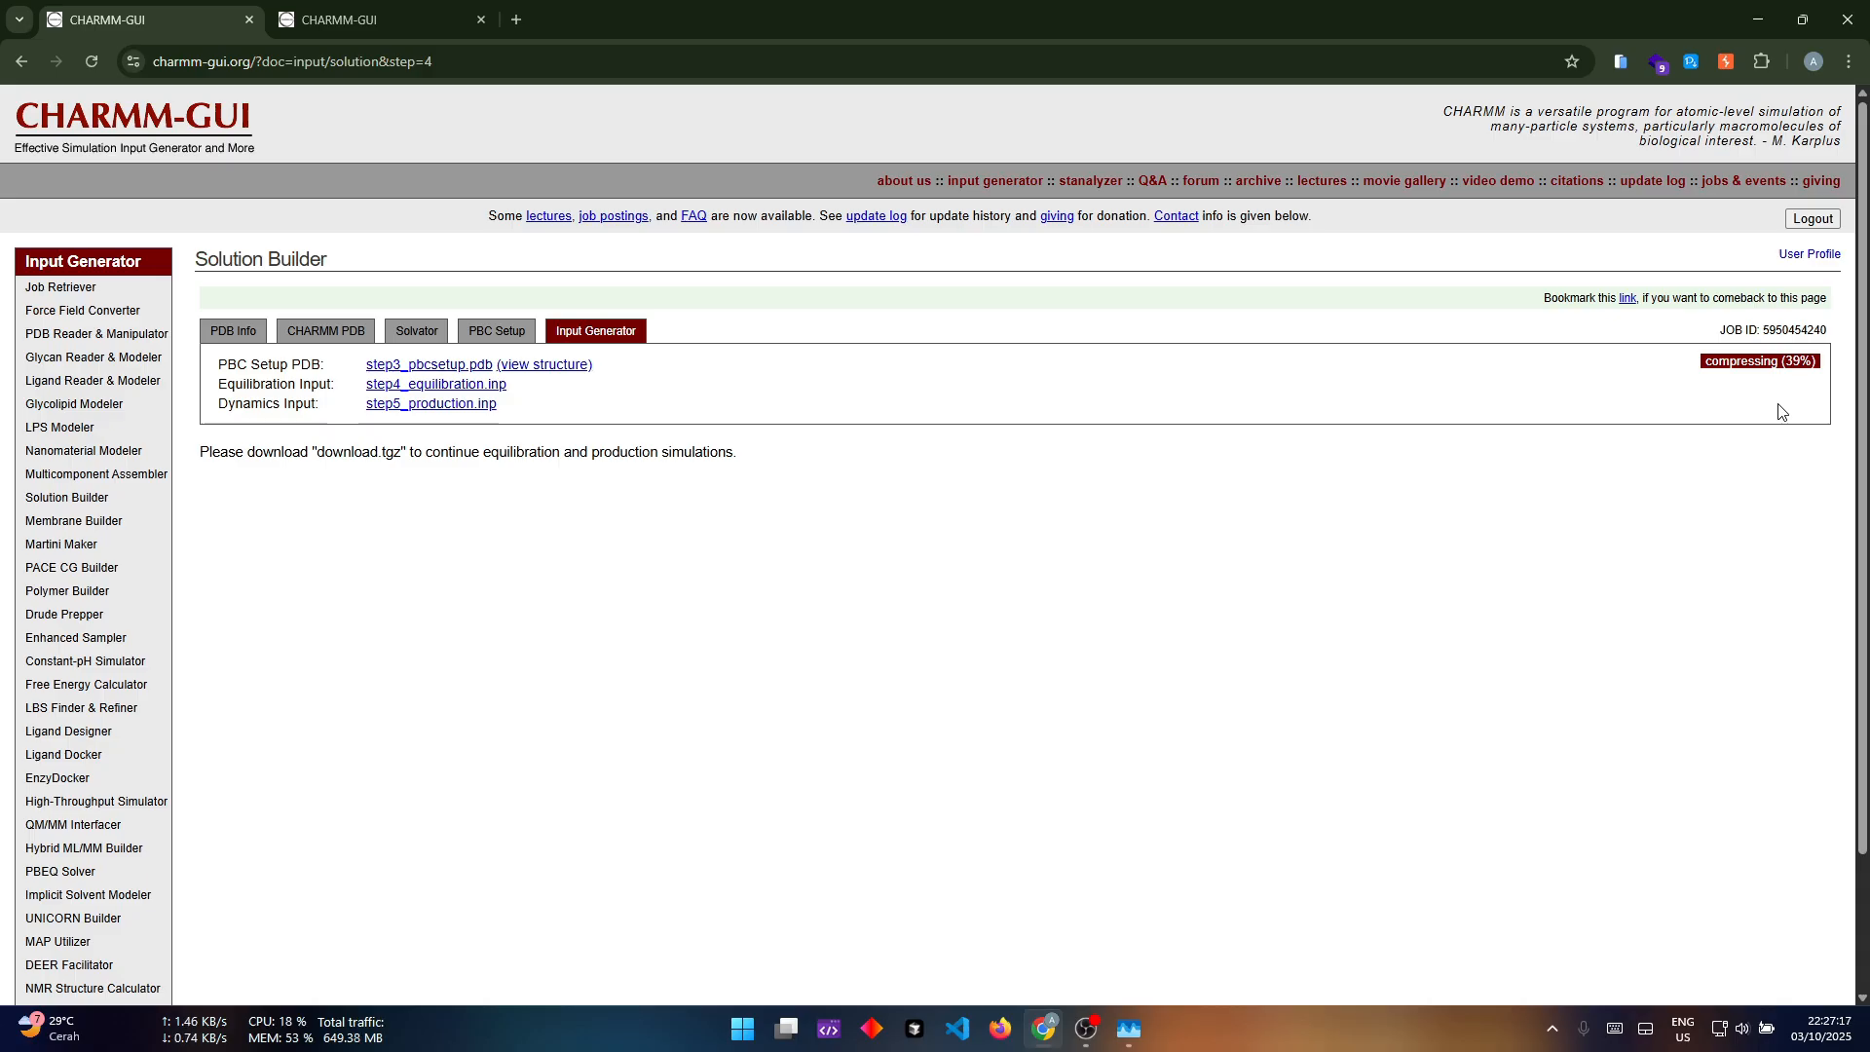
{"action": "left_click", "coordinate": [1777, 361]}
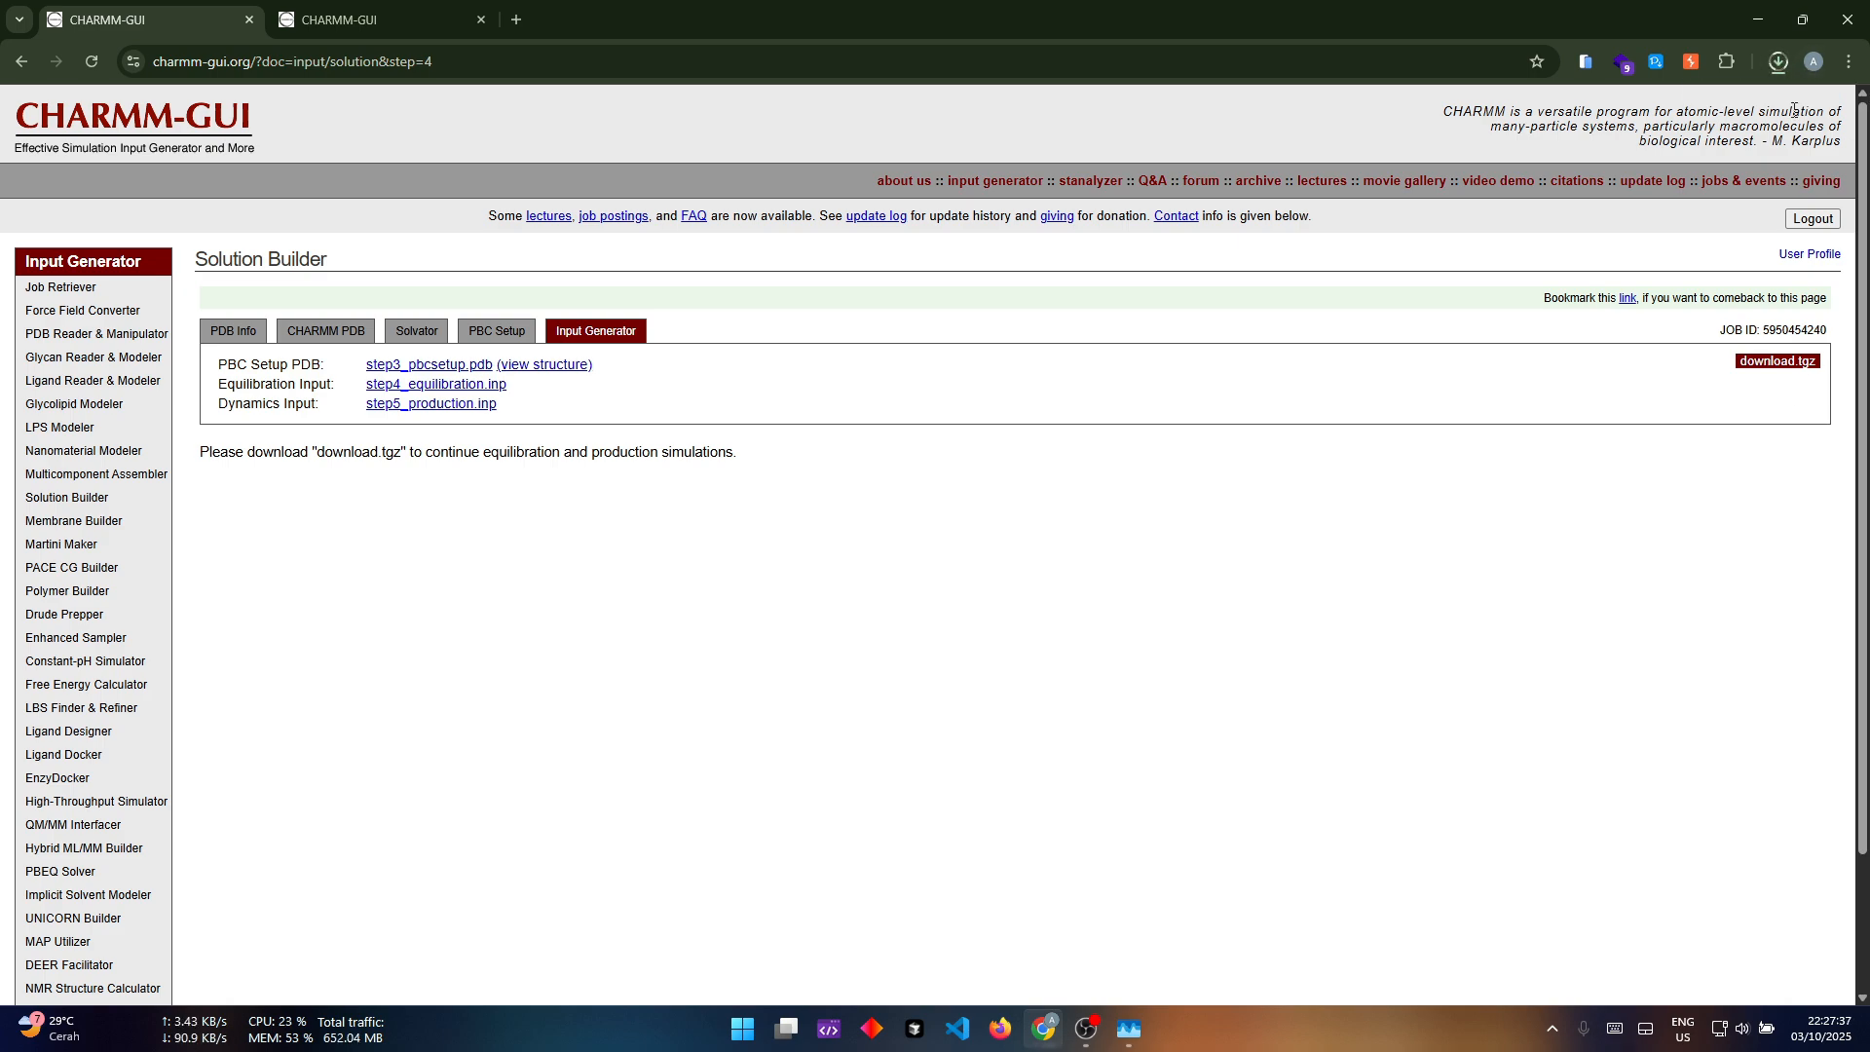
{"action": "left_click", "coordinate": [1783, 61]}
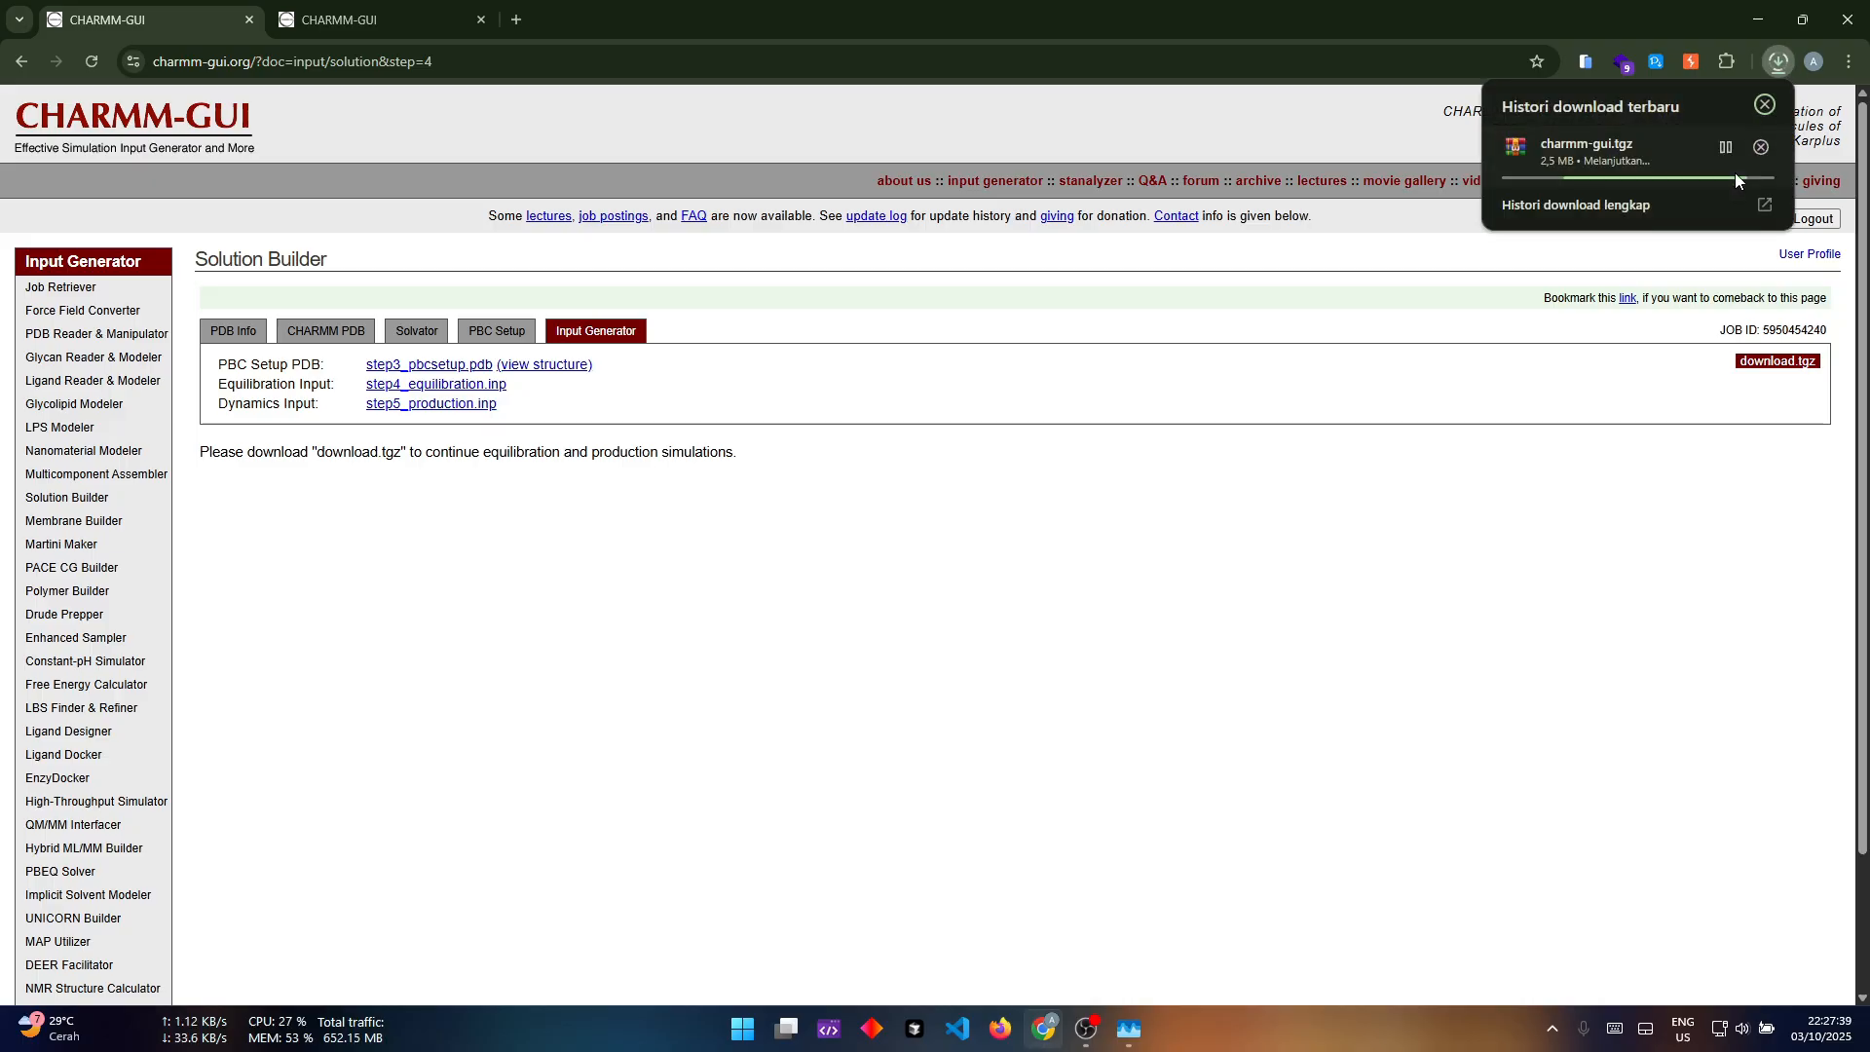